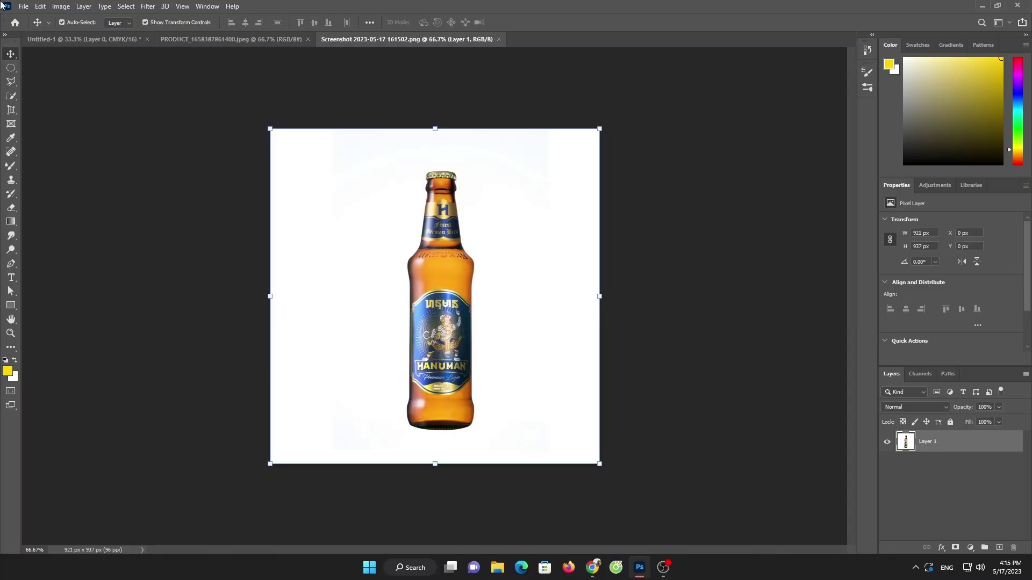
Open T+l.+1+HR.jpg, the glass table photo, from the Downloads folder.
{"action": "left_click", "coordinate": [54, 43]}
{"action": "left_click", "coordinate": [21, 6]}
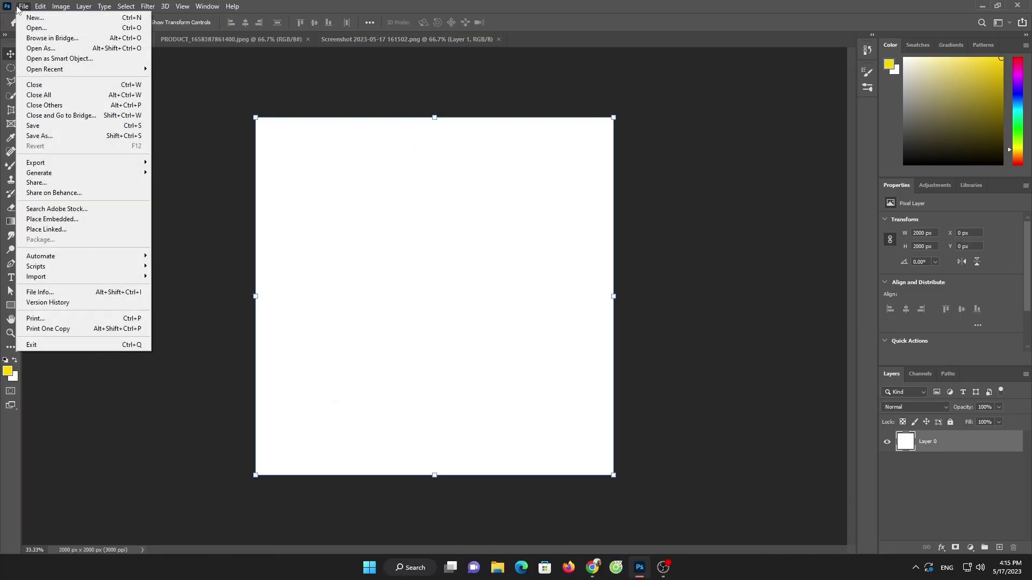
{"action": "left_click", "coordinate": [36, 27]}
{"action": "left_click", "coordinate": [51, 111]}
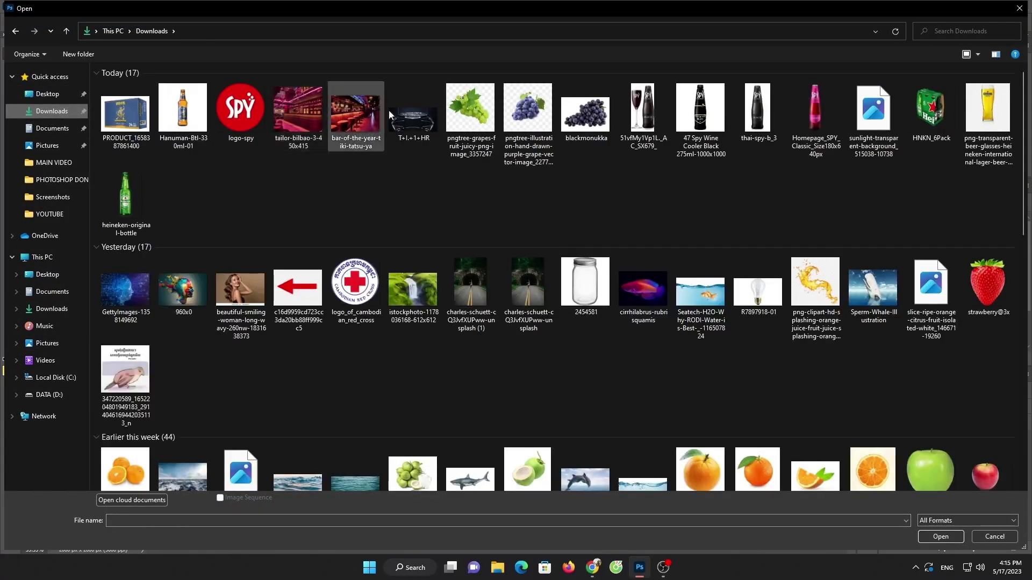
{"action": "left_click", "coordinate": [427, 131]}
{"action": "double_click", "coordinate": [426, 131]}
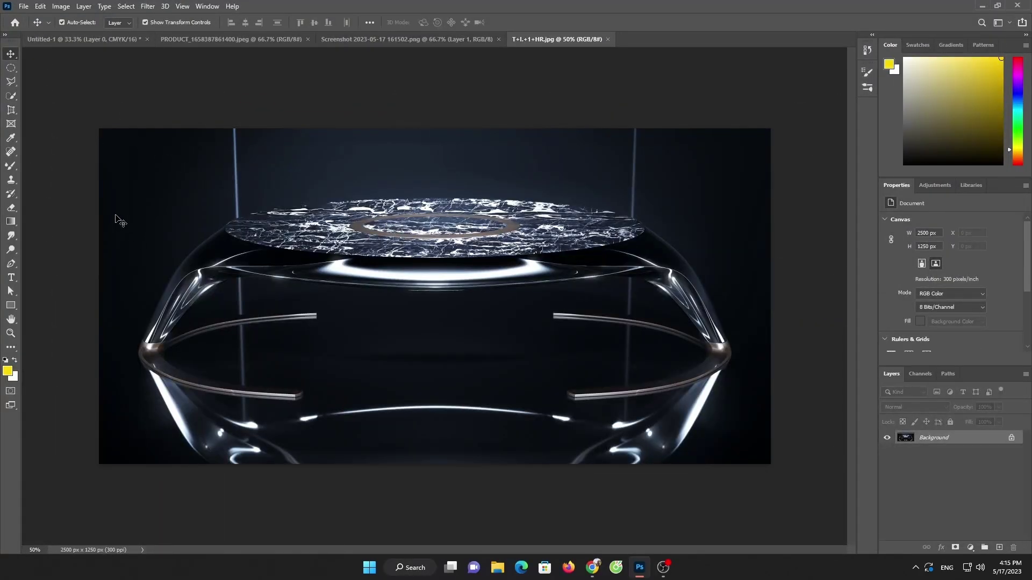
With the Pen tool, zoom in and start the outline up the table's left glass side.
{"action": "left_click", "coordinate": [12, 83]}
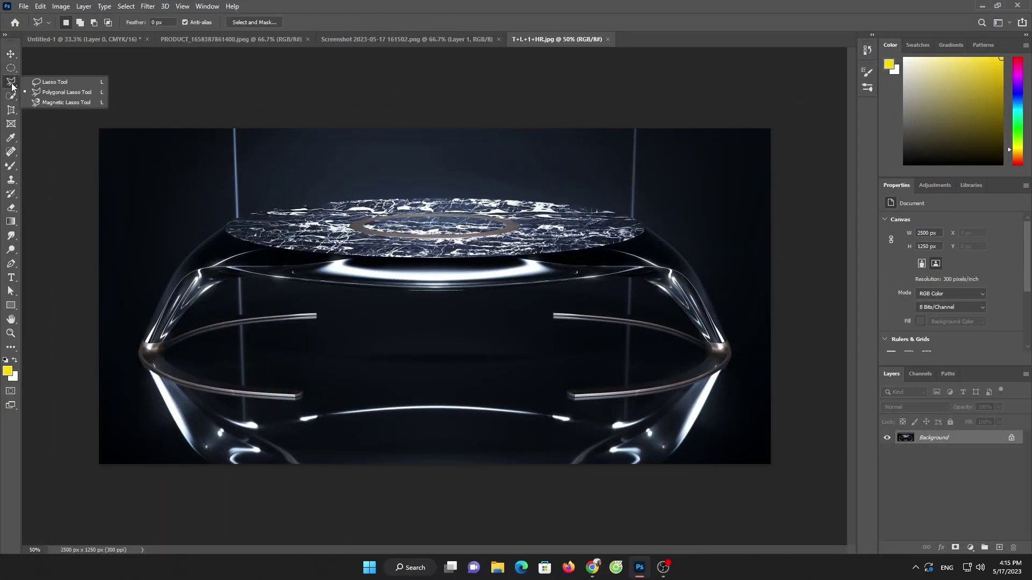
{"action": "left_click", "coordinate": [11, 263]}
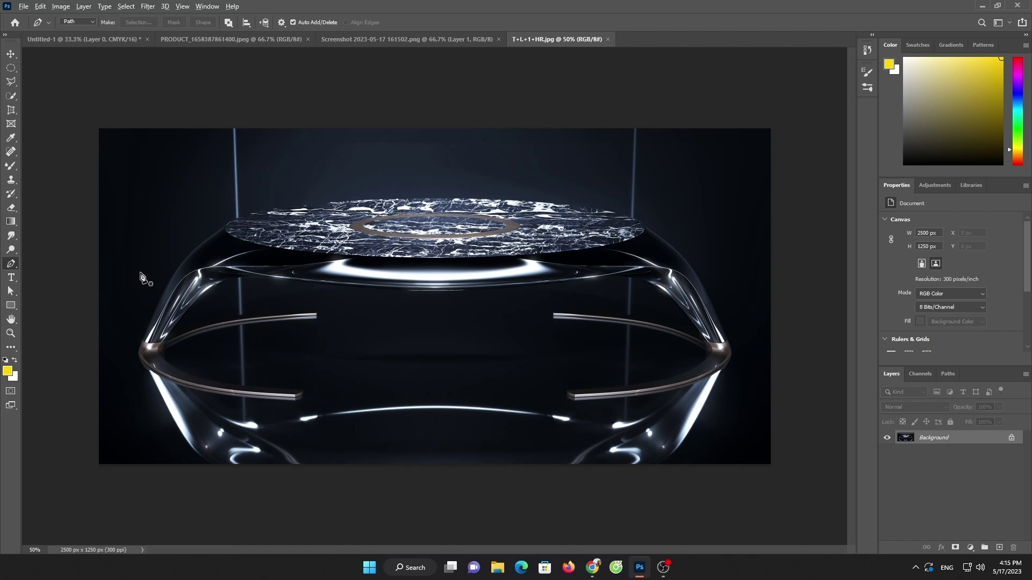
{"action": "scroll", "coordinate": [143, 277], "scroll_direction": "up", "scroll_amount": 5}
{"action": "scroll", "coordinate": [230, 291], "scroll_direction": "up", "scroll_amount": 2}
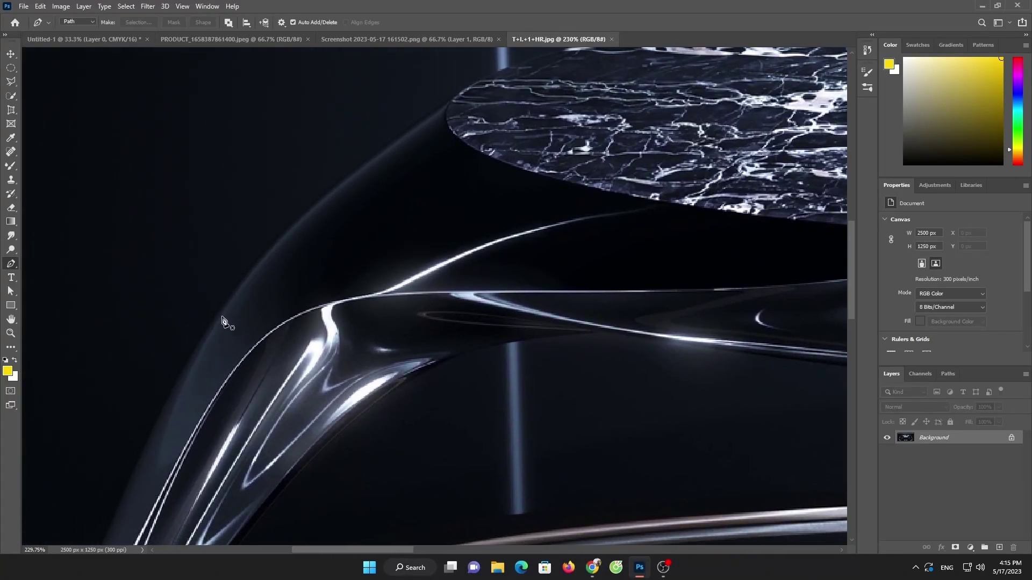
{"action": "left_click", "coordinate": [214, 320]}
{"action": "left_click", "coordinate": [389, 145]}
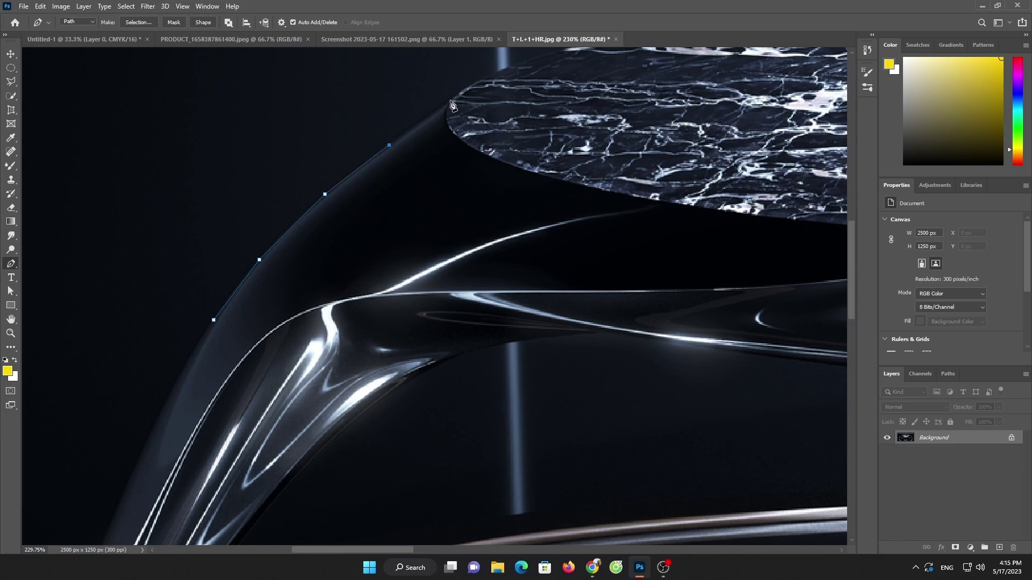
{"action": "left_click", "coordinate": [538, 83]}
{"action": "key", "text": "BackSpace"}
Continue the path across the front edge of the marble top.
{"action": "left_click_drag", "start_coordinate": [513, 96], "coordinate": [276, 339]}
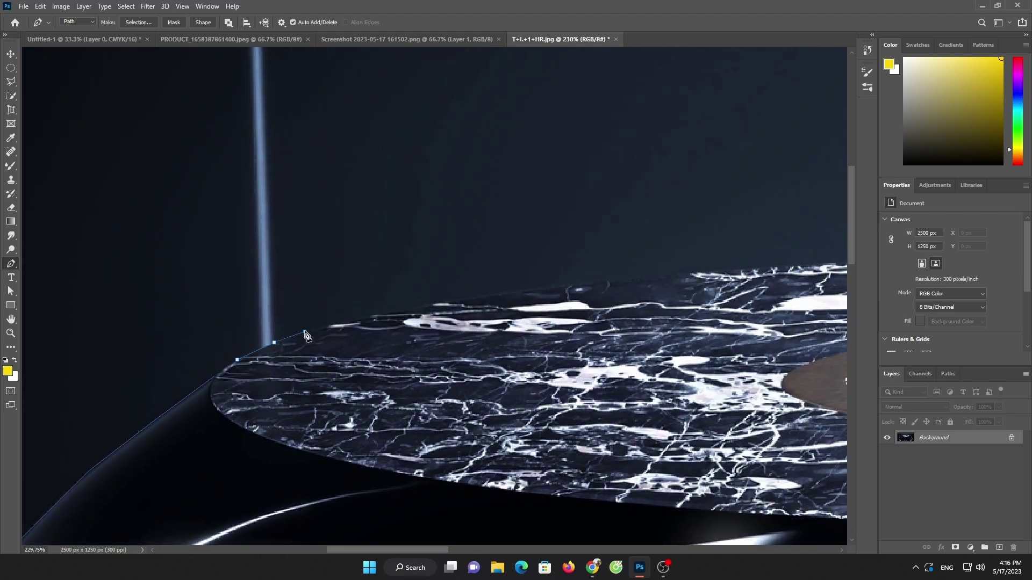
{"action": "left_click", "coordinate": [406, 309]}
{"action": "left_click", "coordinate": [604, 281]}
{"action": "left_click", "coordinate": [695, 273]}
{"action": "left_click", "coordinate": [809, 266]}
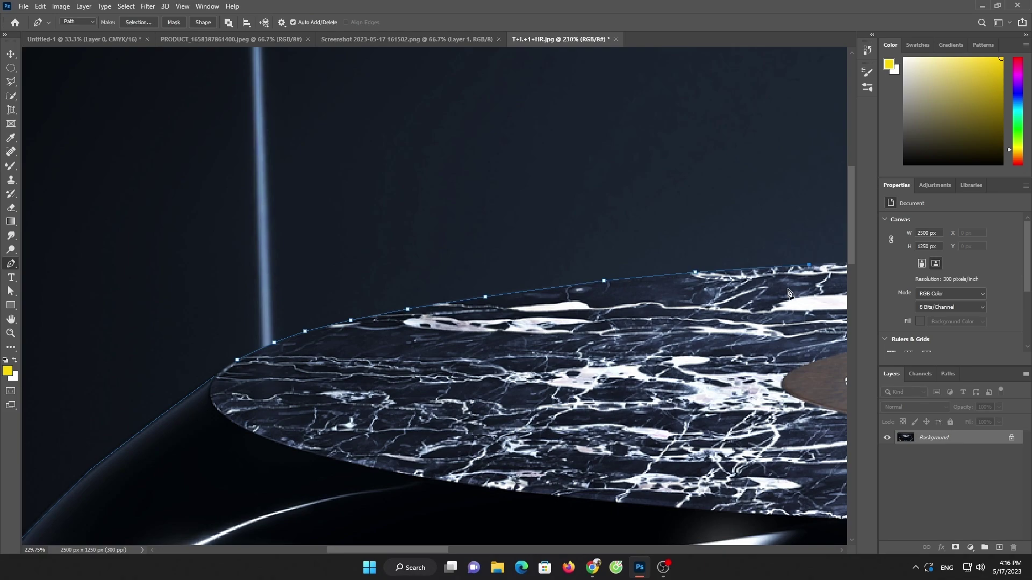
{"action": "left_click_drag", "start_coordinate": [788, 293], "coordinate": [103, 288]}
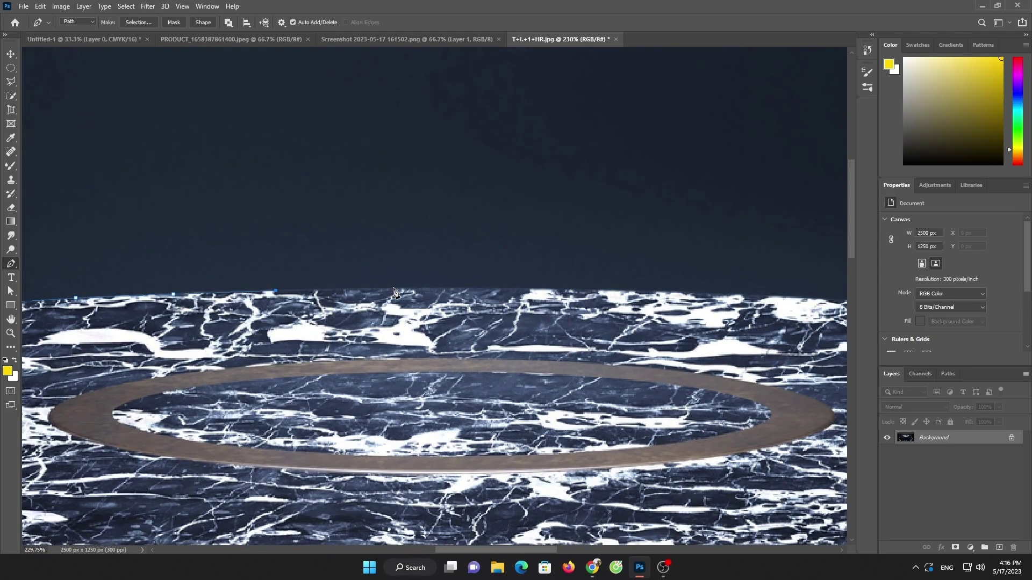
{"action": "left_click", "coordinate": [392, 289]}
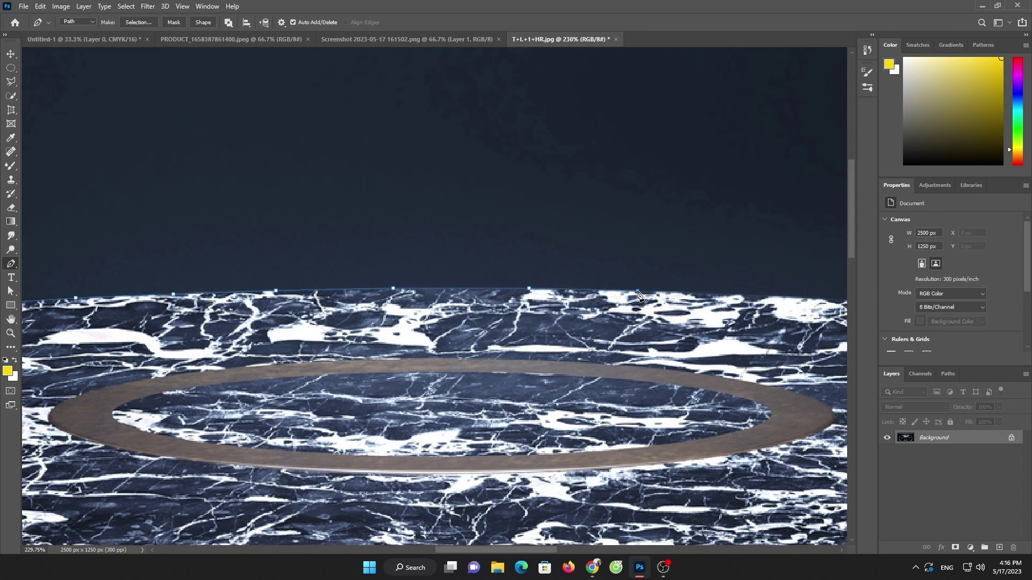
{"action": "left_click", "coordinate": [741, 291]}
{"action": "left_click", "coordinate": [816, 296]}
Trace the marble top's right side and down the right glass side.
{"action": "left_click_drag", "start_coordinate": [798, 318], "coordinate": [189, 204]}
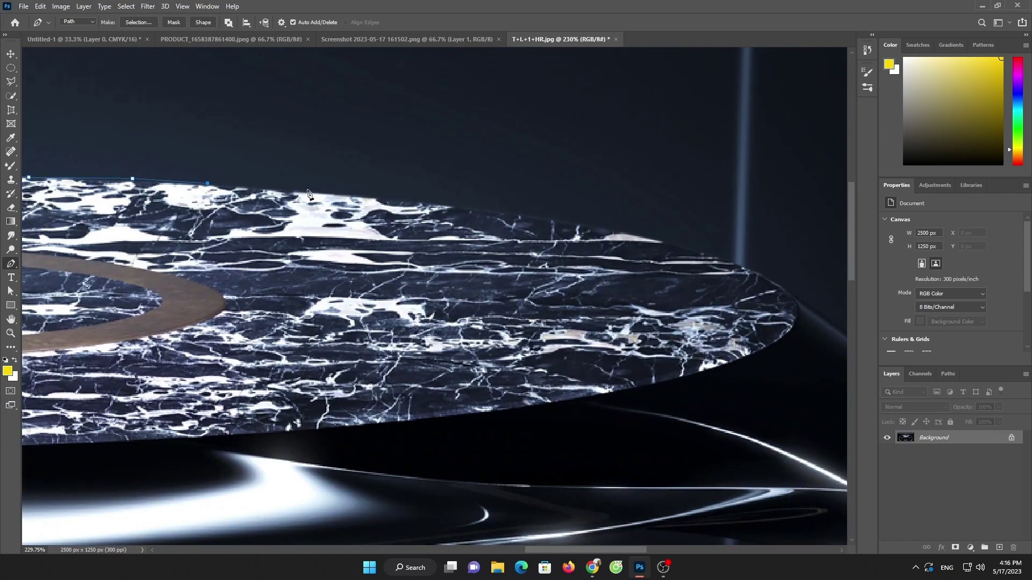
{"action": "left_click", "coordinate": [308, 190]}
{"action": "left_click", "coordinate": [472, 209]}
{"action": "left_click", "coordinate": [578, 226]}
{"action": "left_click", "coordinate": [710, 256]}
{"action": "left_click_drag", "start_coordinate": [848, 347], "coordinate": [624, 204]}
{"action": "left_click", "coordinate": [677, 236]}
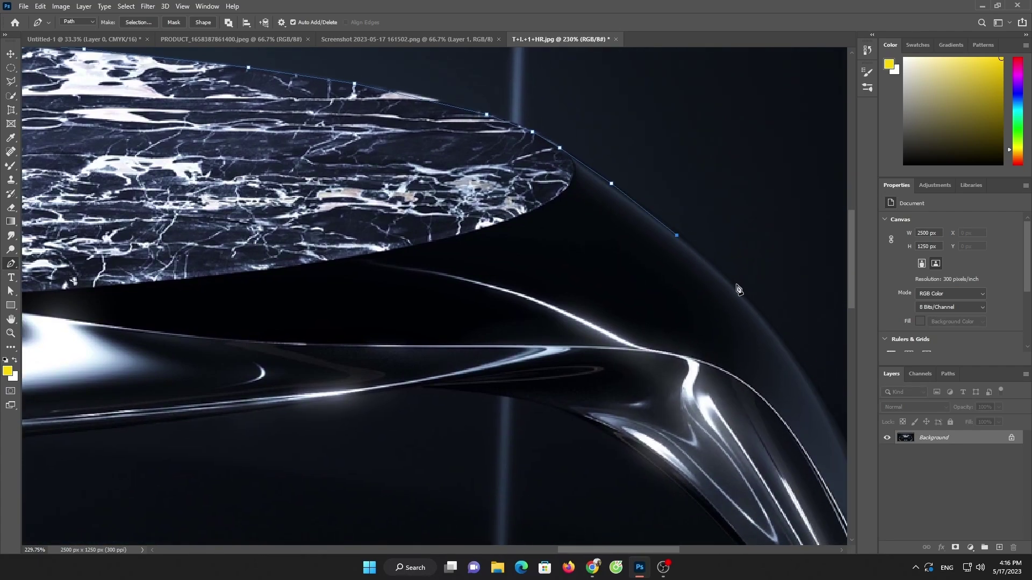
{"action": "left_click_drag", "start_coordinate": [769, 341], "coordinate": [516, 130]}
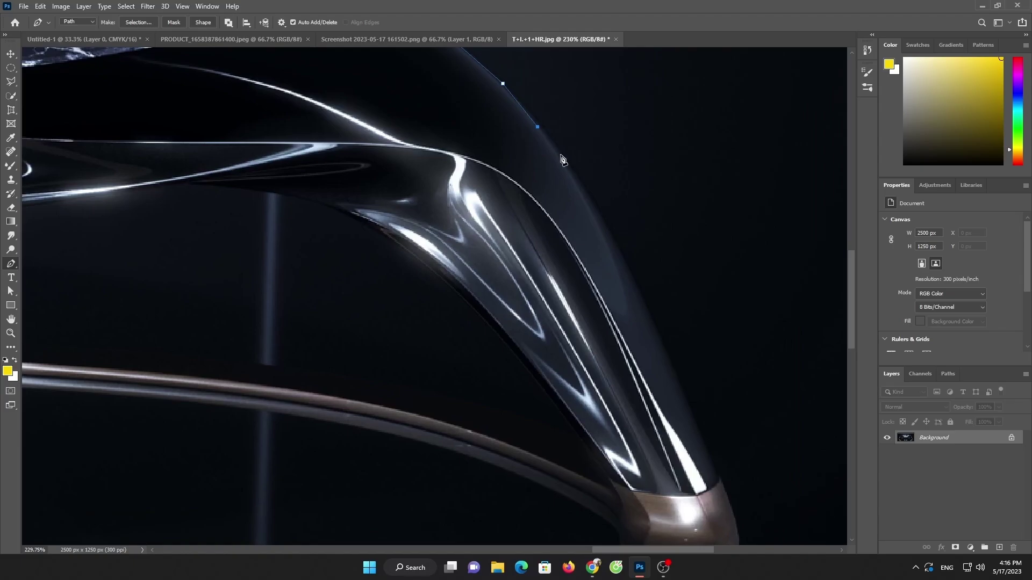
{"action": "left_click", "coordinate": [605, 228]}
Run the path across the table's lower edge and close it at the start point.
{"action": "mouse_move", "coordinate": [124, 460]}
{"action": "left_mouse_down"}
{"action": "mouse_move", "coordinate": [468, 255]}
{"action": "mouse_move", "coordinate": [745, 367]}
{"action": "left_mouse_up"}
{"action": "scroll", "coordinate": [344, 448], "scroll_direction": "down", "scroll_amount": 5}
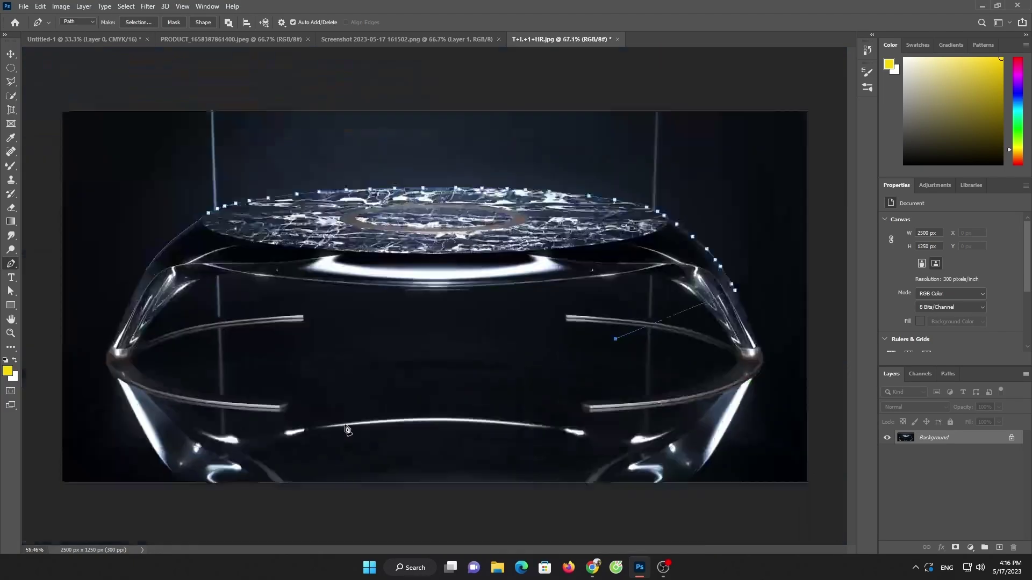
{"action": "scroll", "coordinate": [344, 447], "scroll_direction": "down", "scroll_amount": 3}
{"action": "left_click", "coordinate": [393, 326]}
{"action": "left_click", "coordinate": [271, 316]}
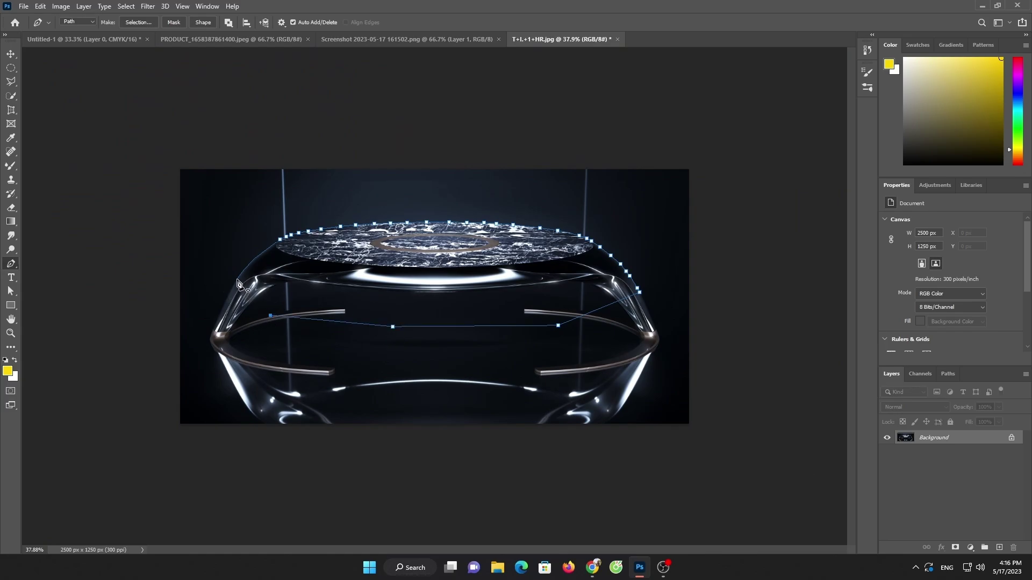
{"action": "left_click", "coordinate": [237, 280]}
Convert the table path into a selection and copy the cut-out table.
{"action": "right_click", "coordinate": [244, 289]}
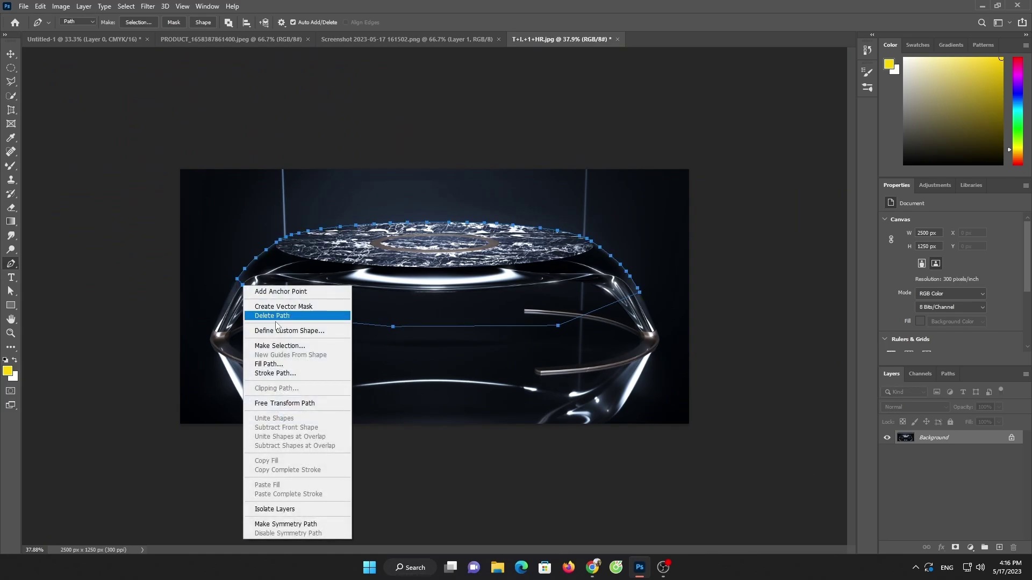
{"action": "left_click", "coordinate": [289, 343]}
{"action": "key", "text": "Return"}
{"action": "key", "text": "v"}
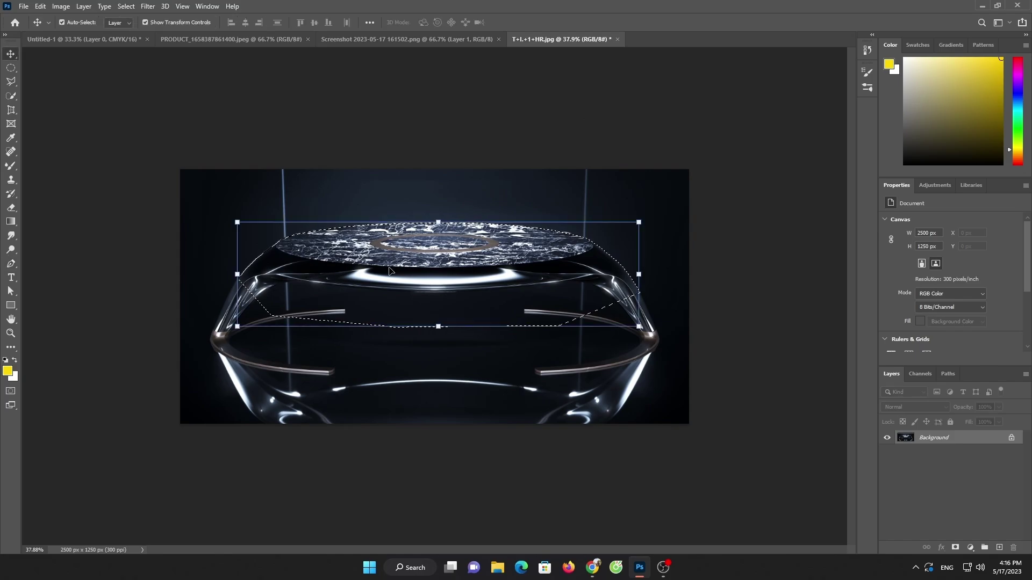
{"action": "key", "text": "ctrl+BackSpace"}
{"action": "key", "text": "ctrl+d"}
Paste the table into the square ad, enlarged and placed along the bottom.
{"action": "left_click", "coordinate": [91, 43]}
{"action": "key", "text": "ctrl+v"}
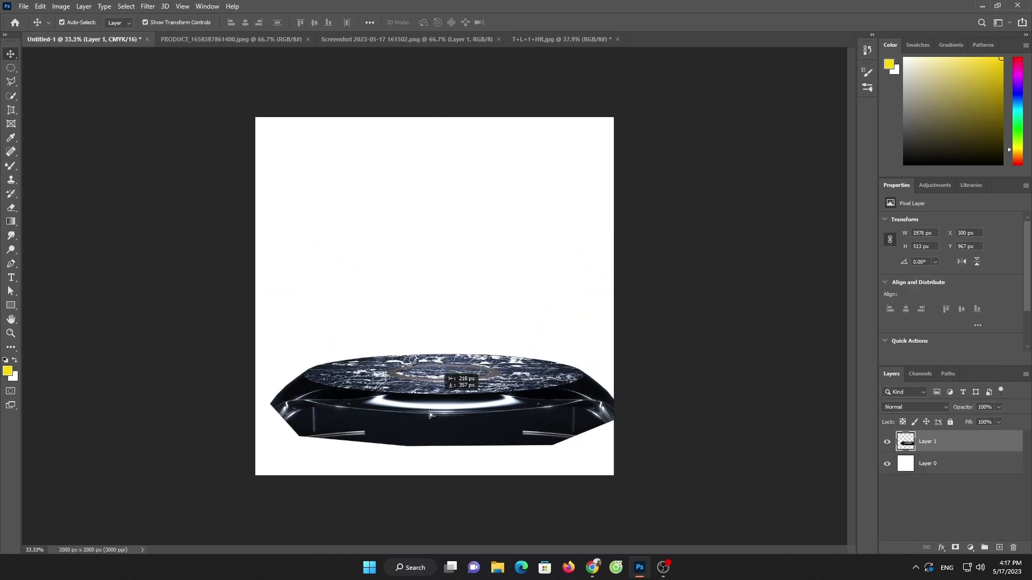
{"action": "key", "text": "ctrl+t"}
{"action": "mouse_move", "coordinate": [442, 388]}
{"action": "left_mouse_down"}
{"action": "mouse_move", "coordinate": [440, 332]}
{"action": "mouse_move", "coordinate": [452, 392]}
{"action": "left_mouse_up"}
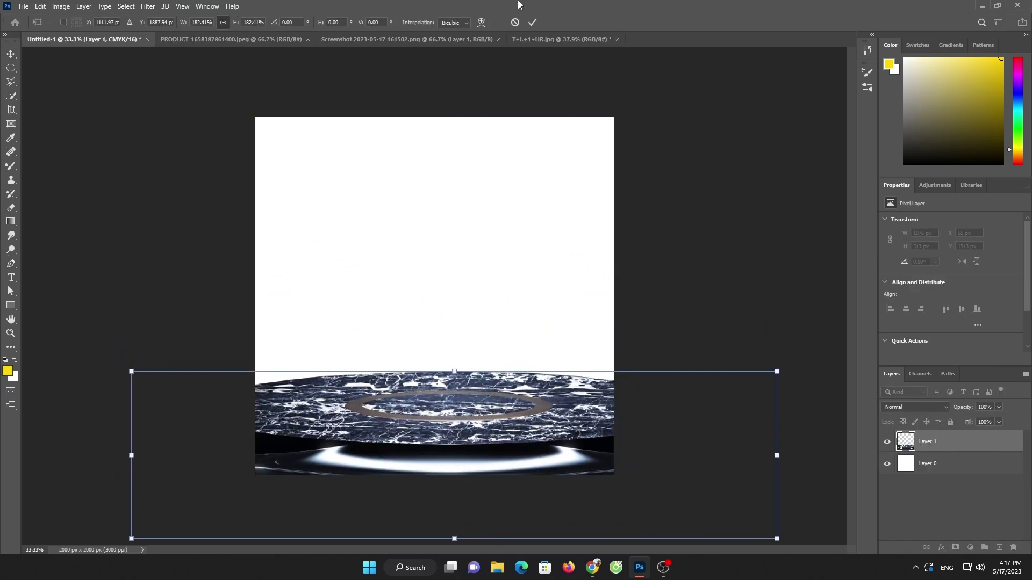
{"action": "left_click", "coordinate": [533, 22]}
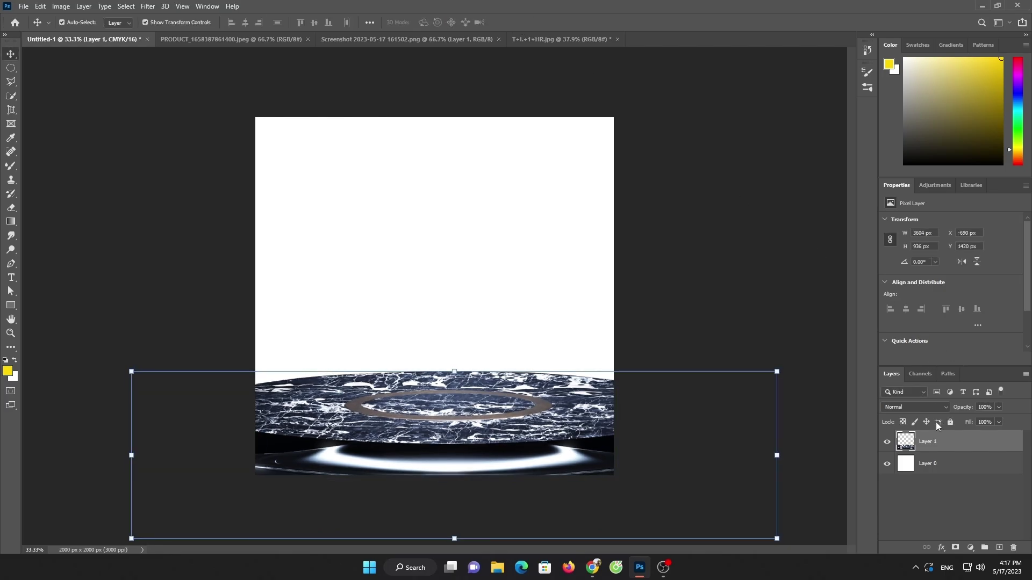
Tint the table purple with a Hue/Saturation layer (Hue +51, Saturation +69).
{"action": "left_click", "coordinate": [971, 547]}
{"action": "left_click", "coordinate": [962, 466]}
{"action": "mouse_move", "coordinate": [951, 283]}
{"action": "left_mouse_down"}
{"action": "mouse_move", "coordinate": [996, 283]}
{"action": "mouse_move", "coordinate": [908, 263]}
{"action": "mouse_move", "coordinate": [981, 272]}
{"action": "left_mouse_up"}
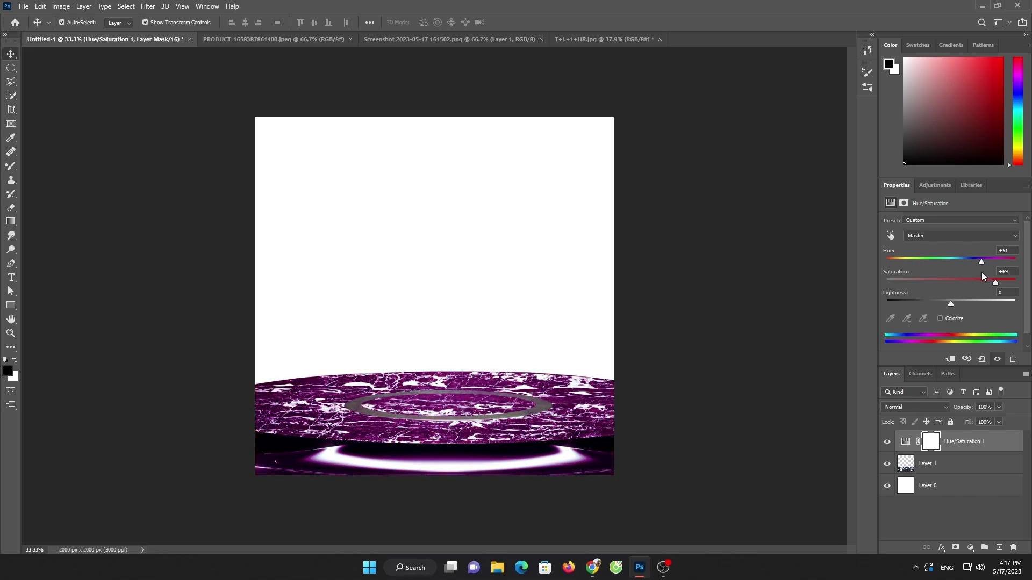
{"action": "left_click", "coordinate": [1001, 60]}
{"action": "left_click", "coordinate": [312, 93]}
Select the beer bottle with Select Subject and drag it into the square ad.
{"action": "left_click", "coordinate": [246, 42]}
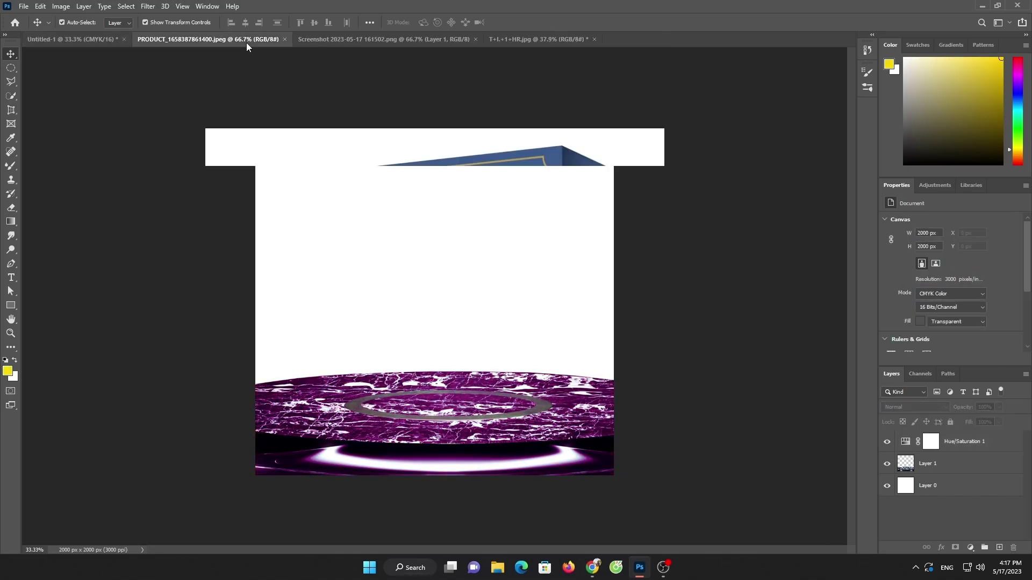
{"action": "key", "text": "ctrl+Tab"}
{"action": "right_click", "coordinate": [15, 103]}
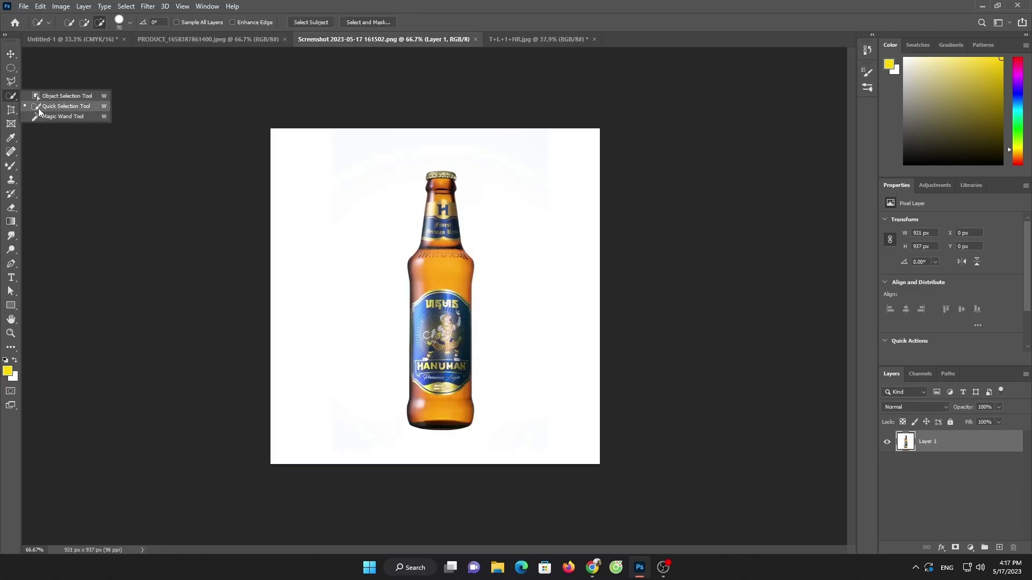
{"action": "left_click", "coordinate": [48, 107]}
{"action": "left_click", "coordinate": [310, 22]}
{"action": "key", "text": "v"}
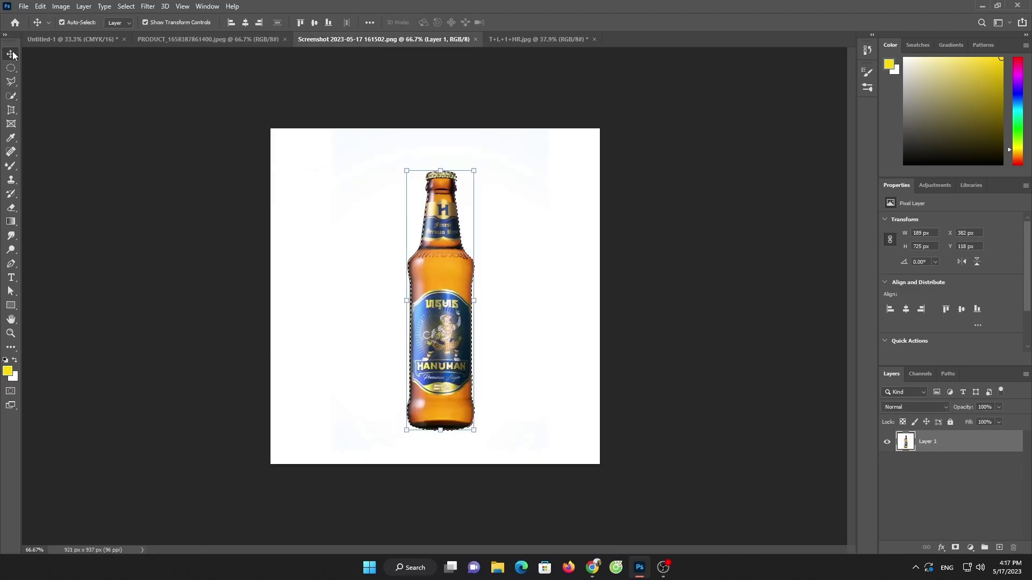
{"action": "mouse_move", "coordinate": [440, 301]}
{"action": "left_mouse_down"}
{"action": "mouse_move", "coordinate": [82, 41]}
{"action": "mouse_move", "coordinate": [468, 322]}
{"action": "mouse_move", "coordinate": [463, 227]}
{"action": "mouse_move", "coordinate": [437, 165]}
{"action": "mouse_move", "coordinate": [445, 185]}
{"action": "left_mouse_up"}
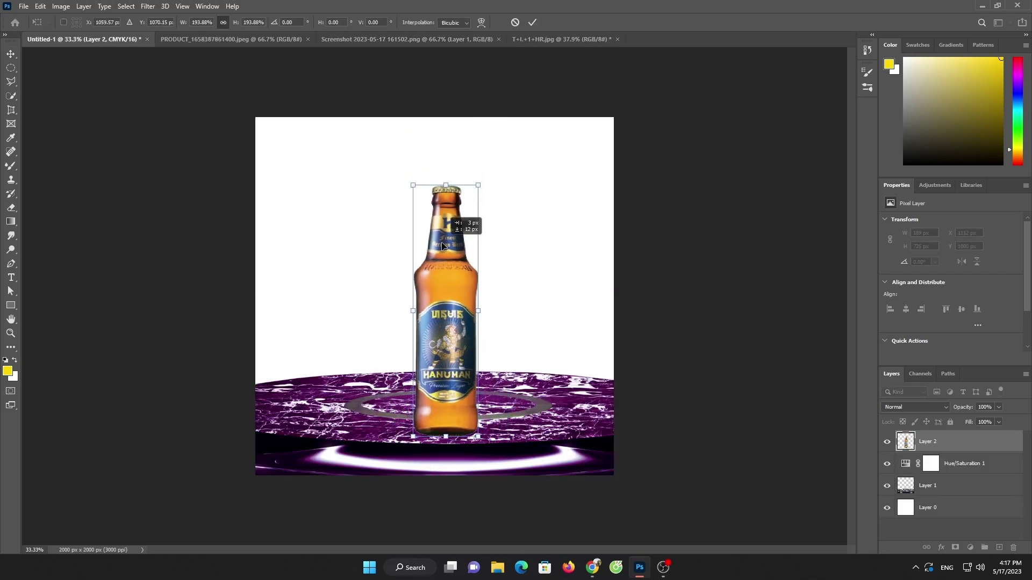
Scale the bottle down and centre it on the purple pedestal.
{"action": "left_click", "coordinate": [532, 22]}
{"action": "scroll", "coordinate": [436, 272], "scroll_direction": "up", "scroll_amount": 2}
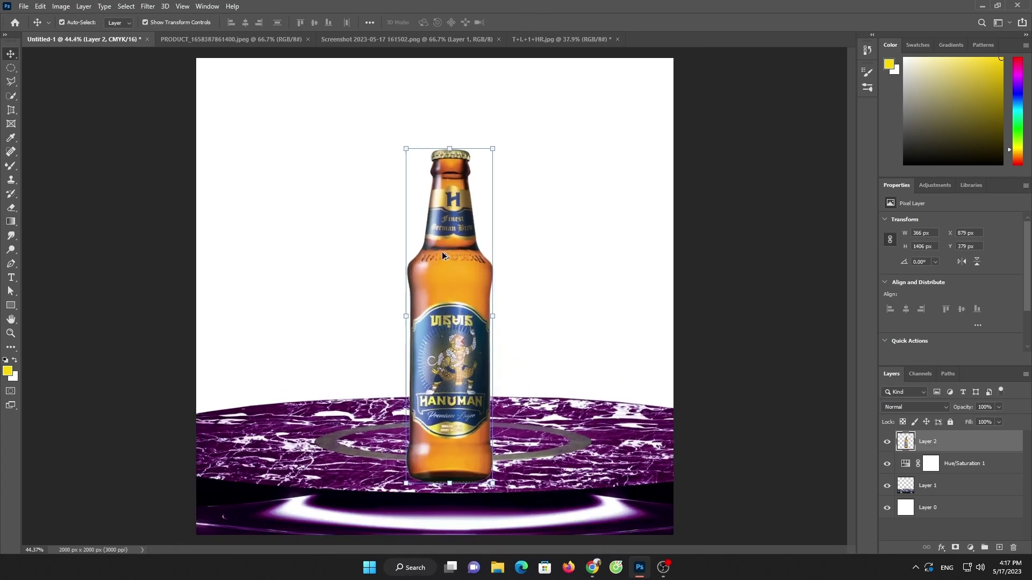
{"action": "key", "text": "ctrl+t"}
{"action": "left_click_drag", "start_coordinate": [450, 161], "coordinate": [442, 257]}
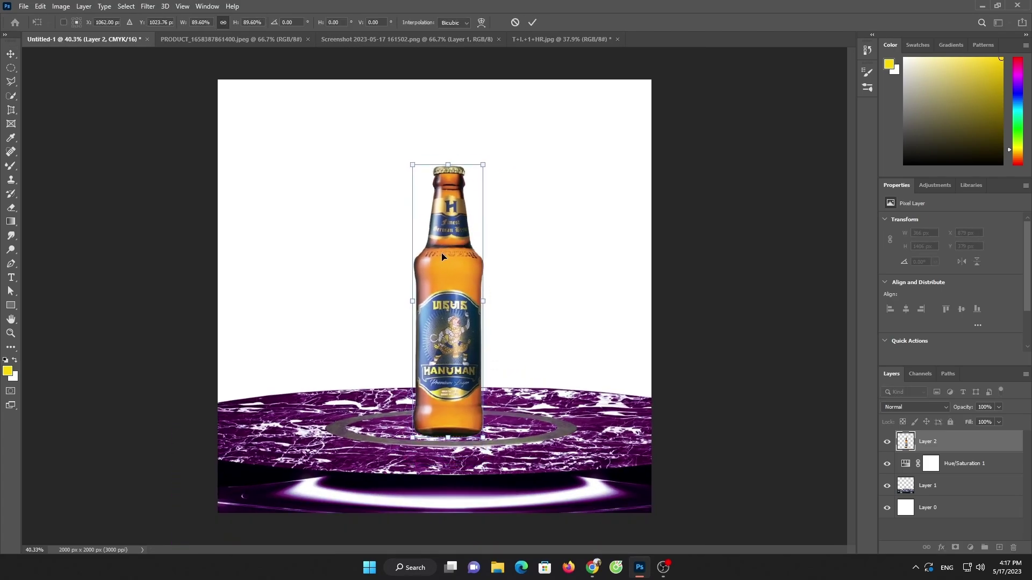
{"action": "left_click", "coordinate": [532, 22]}
{"action": "left_click", "coordinate": [232, 40]}
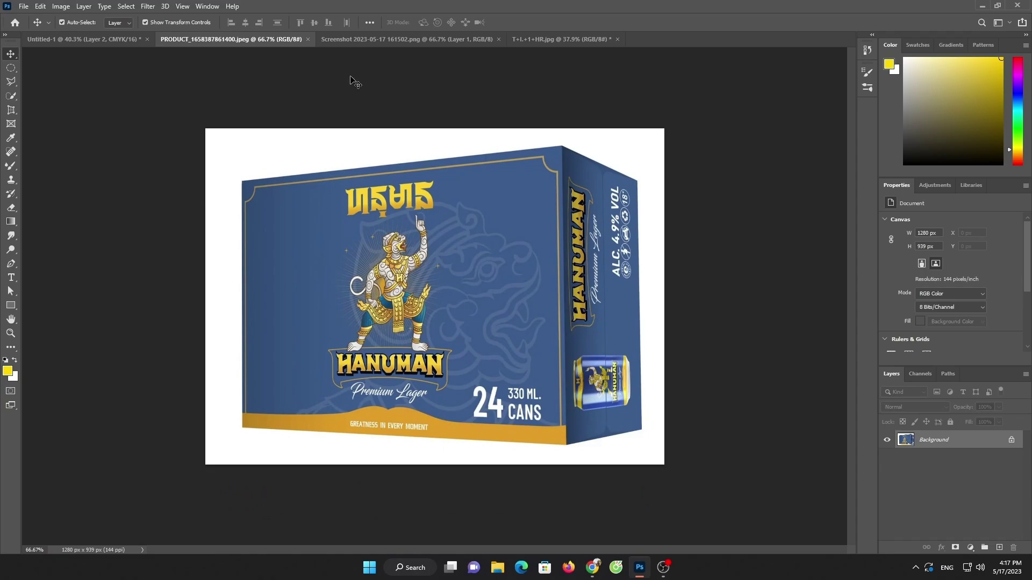
Bring the Select-Subject case box into the ad behind the bottle and scale it down.
{"action": "left_click", "coordinate": [11, 95]}
{"action": "left_click", "coordinate": [311, 23]}
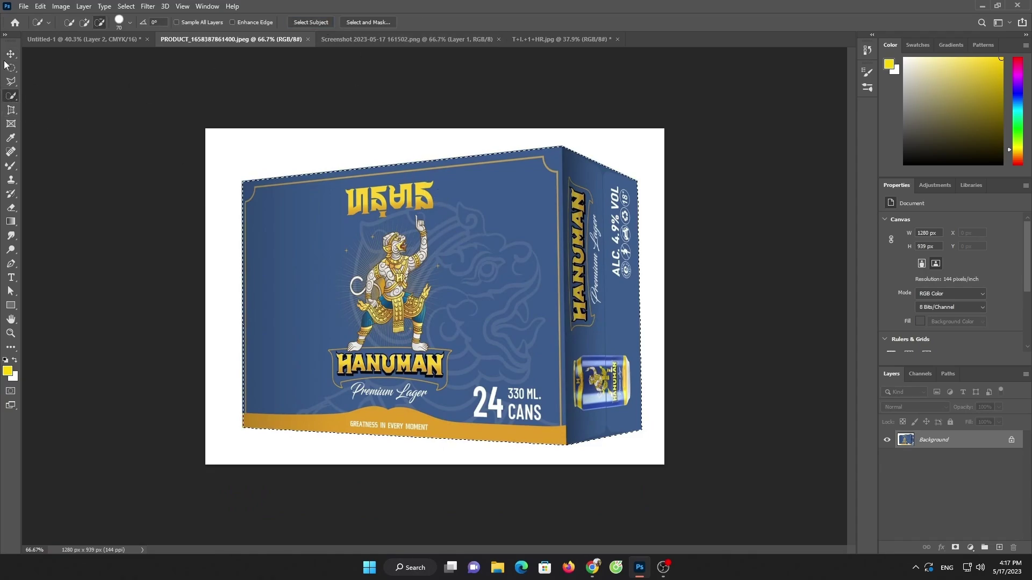
{"action": "left_click", "coordinate": [11, 54]}
{"action": "mouse_move", "coordinate": [345, 208]}
{"action": "left_mouse_down"}
{"action": "mouse_move", "coordinate": [134, 41]}
{"action": "mouse_move", "coordinate": [647, 329]}
{"action": "left_mouse_up"}
{"action": "left_click_drag", "start_coordinate": [944, 444], "coordinate": [944, 475]}
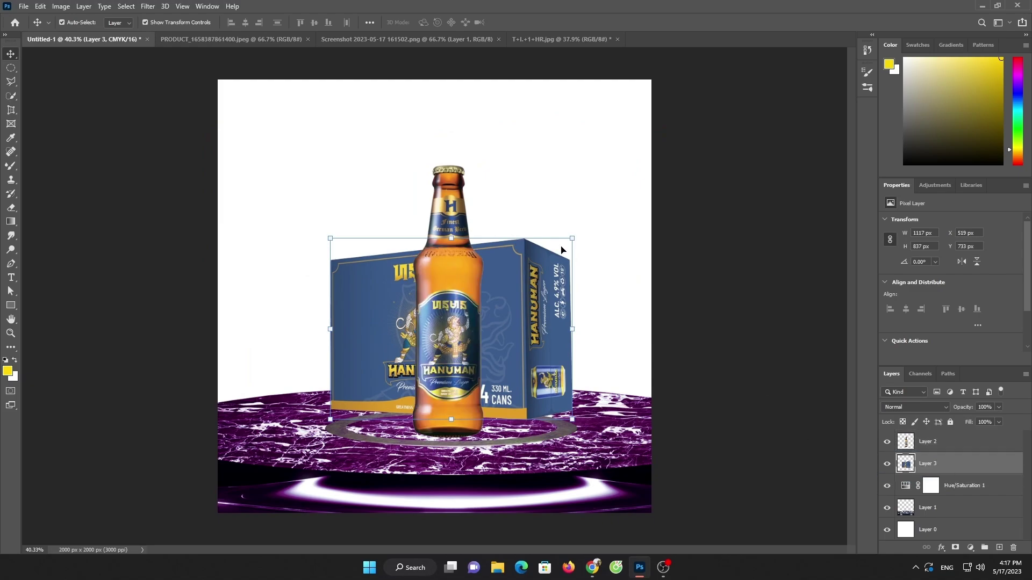
{"action": "left_click_drag", "start_coordinate": [573, 240], "coordinate": [542, 263]}
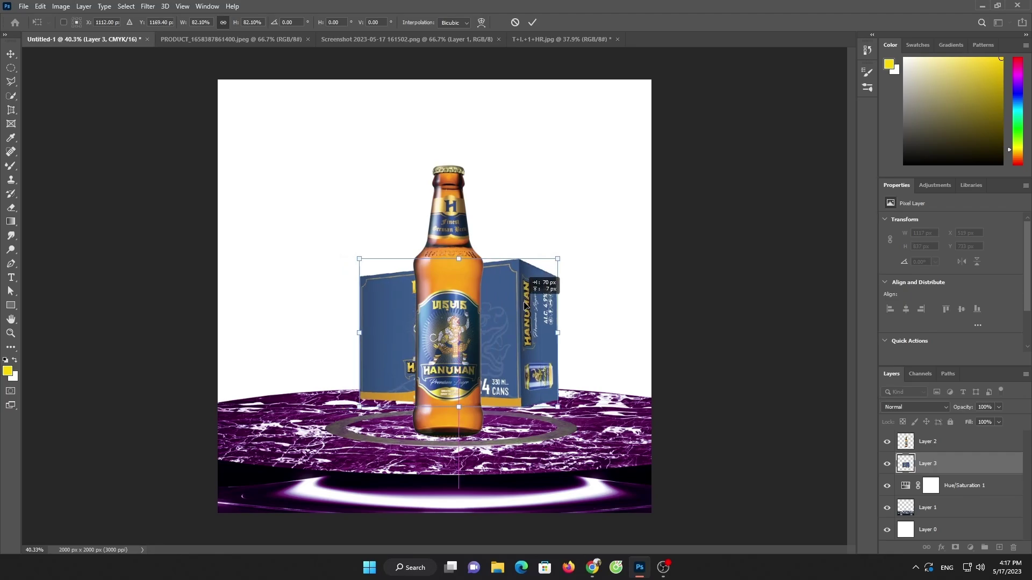
{"action": "left_click_drag", "start_coordinate": [509, 306], "coordinate": [500, 306]}
{"action": "key", "text": "Return"}
Duplicate the bottle twice and move the copies to its left and right.
{"action": "left_click", "coordinate": [453, 223]}
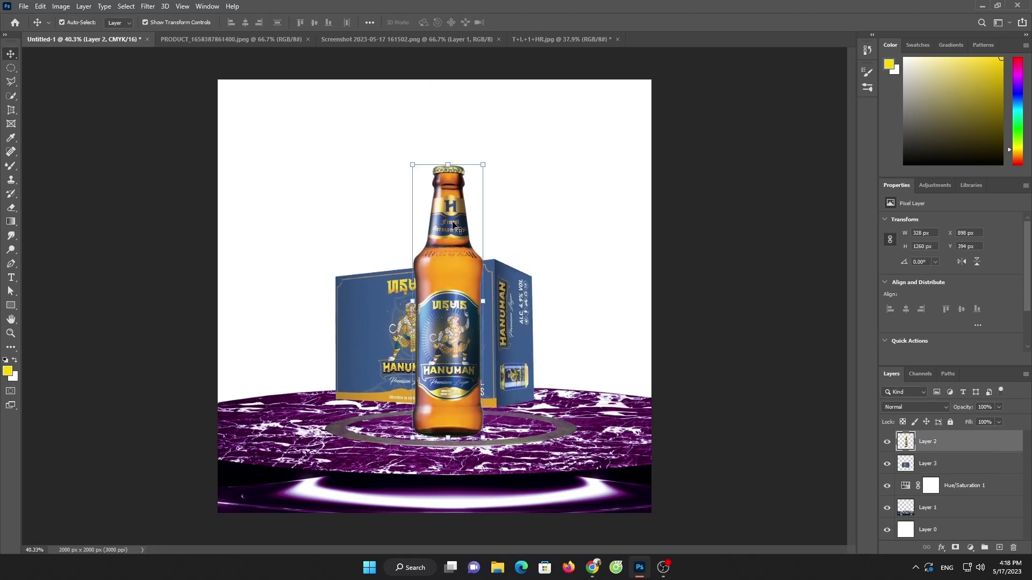
{"action": "key", "text": "j"}
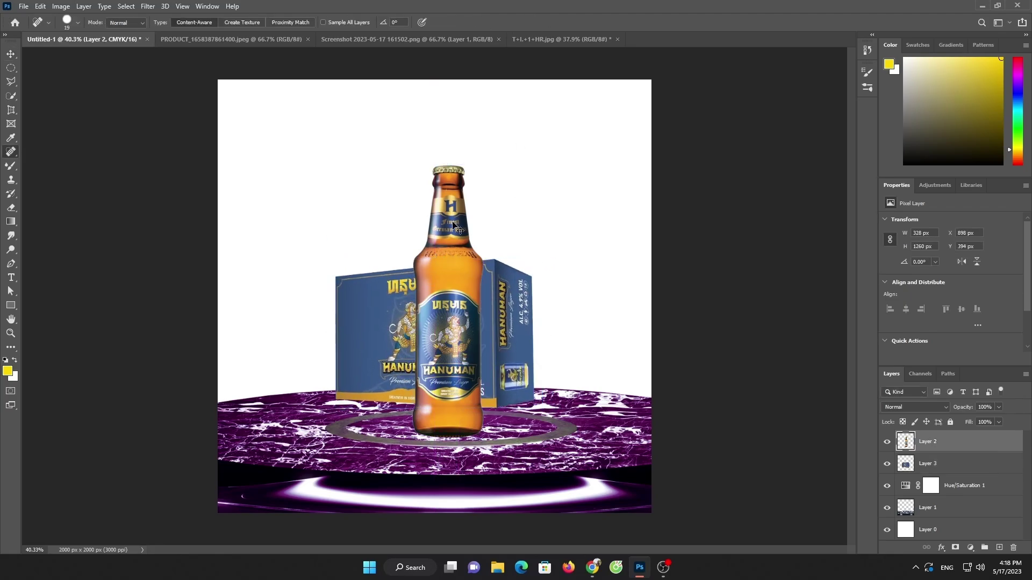
{"action": "key", "text": "ctrl+j"}
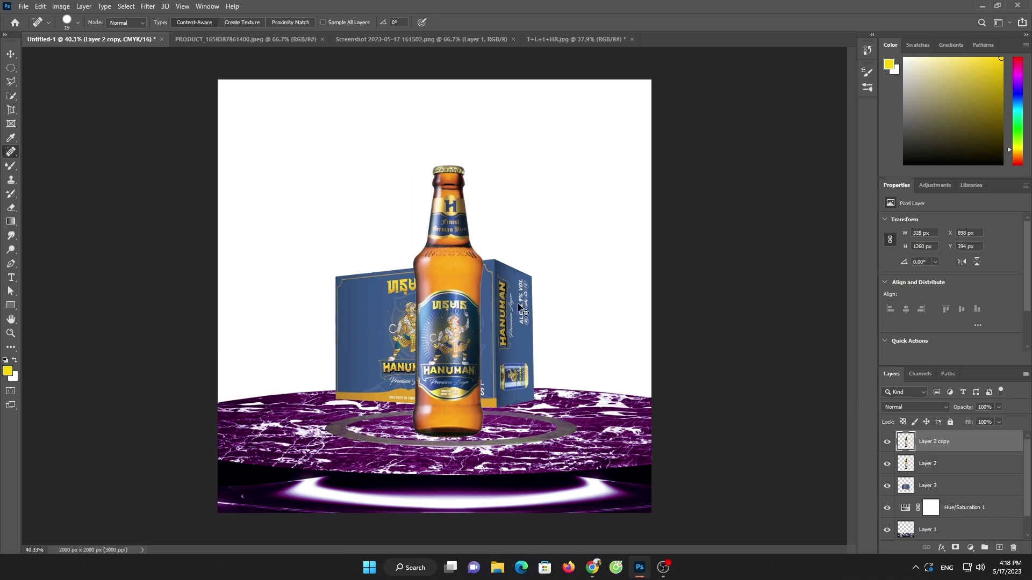
{"action": "key", "text": "ctrl+j"}
{"action": "left_click", "coordinate": [11, 53]}
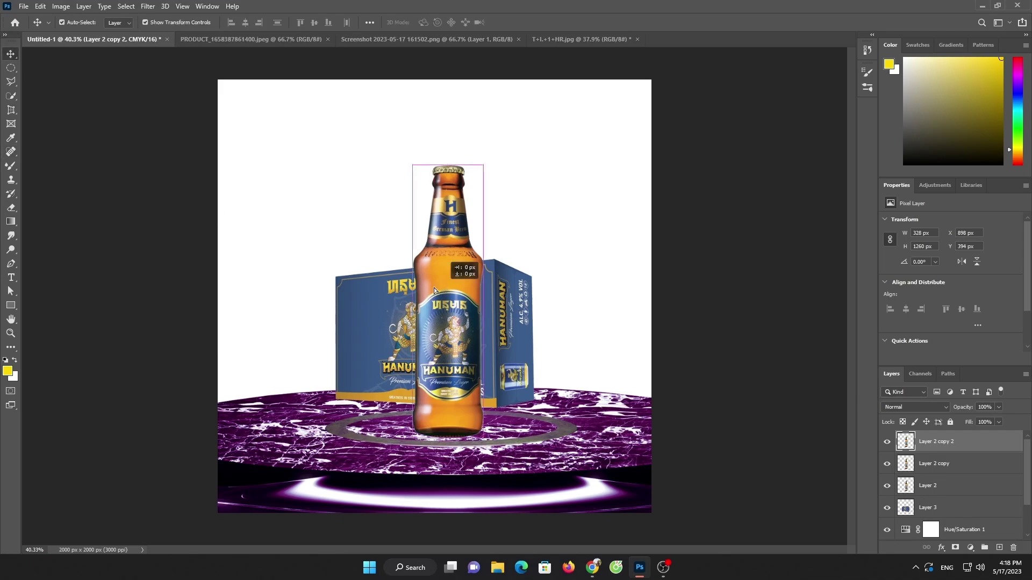
{"action": "left_click_drag", "start_coordinate": [451, 323], "coordinate": [321, 317]}
{"action": "left_click_drag", "start_coordinate": [452, 323], "coordinate": [557, 323]}
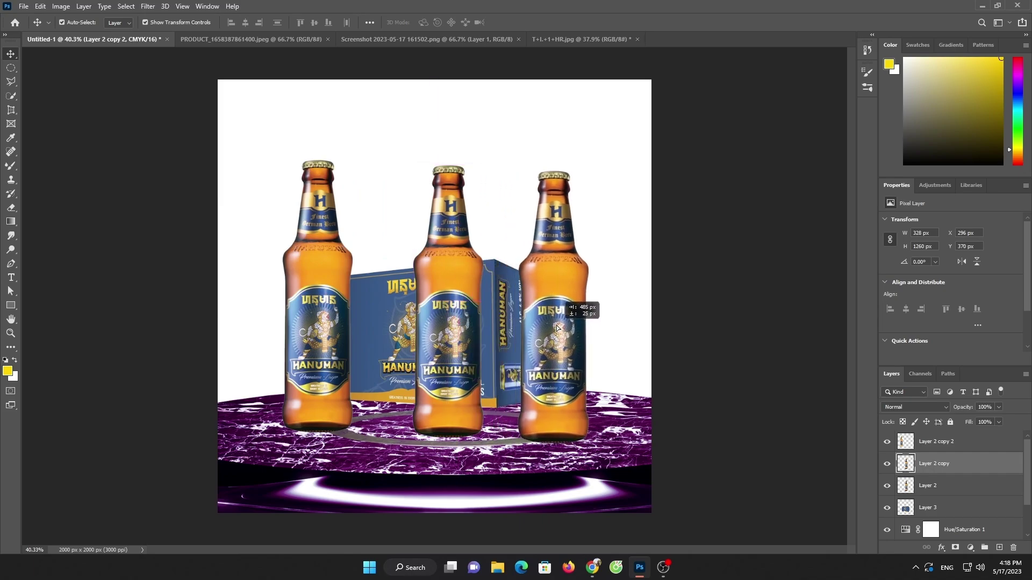
Bring the centre bottle to the front and shrink the right bottle beside it.
{"action": "left_click", "coordinate": [934, 495]}
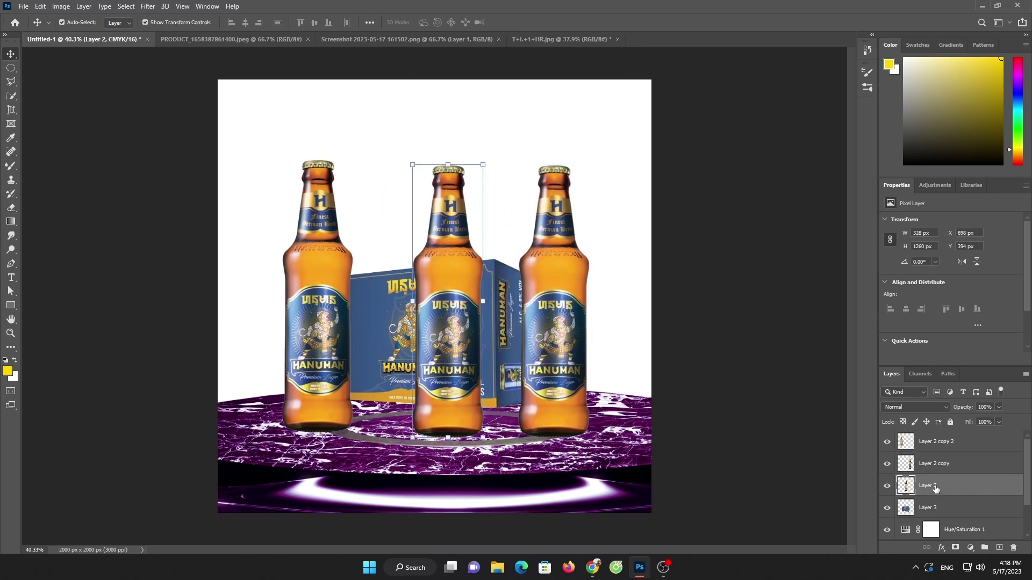
{"action": "left_click_drag", "start_coordinate": [935, 488], "coordinate": [935, 438]}
{"action": "left_click", "coordinate": [573, 299]}
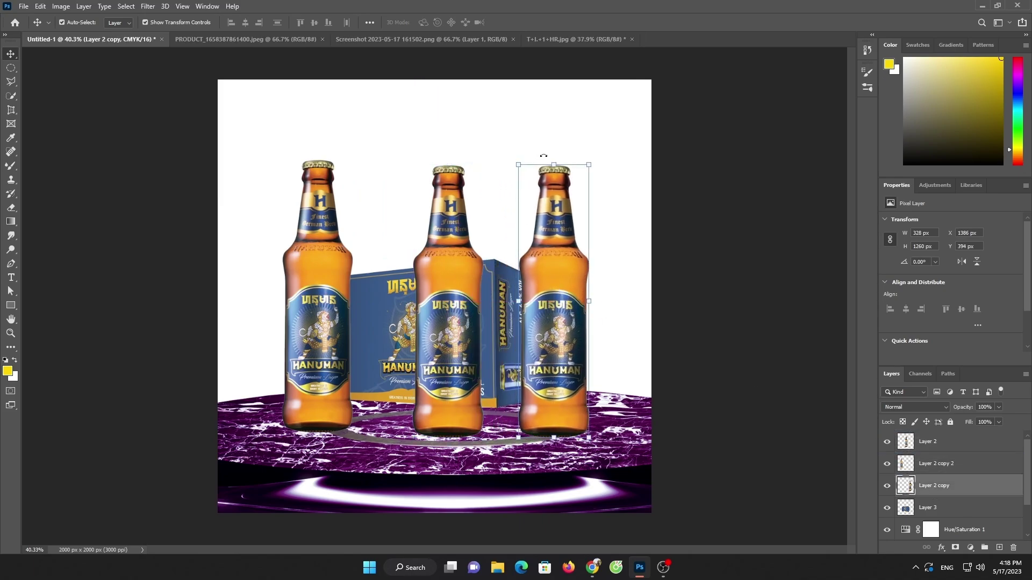
{"action": "left_click_drag", "start_coordinate": [520, 164], "coordinate": [535, 202]}
{"action": "left_click_drag", "start_coordinate": [553, 238], "coordinate": [503, 258]}
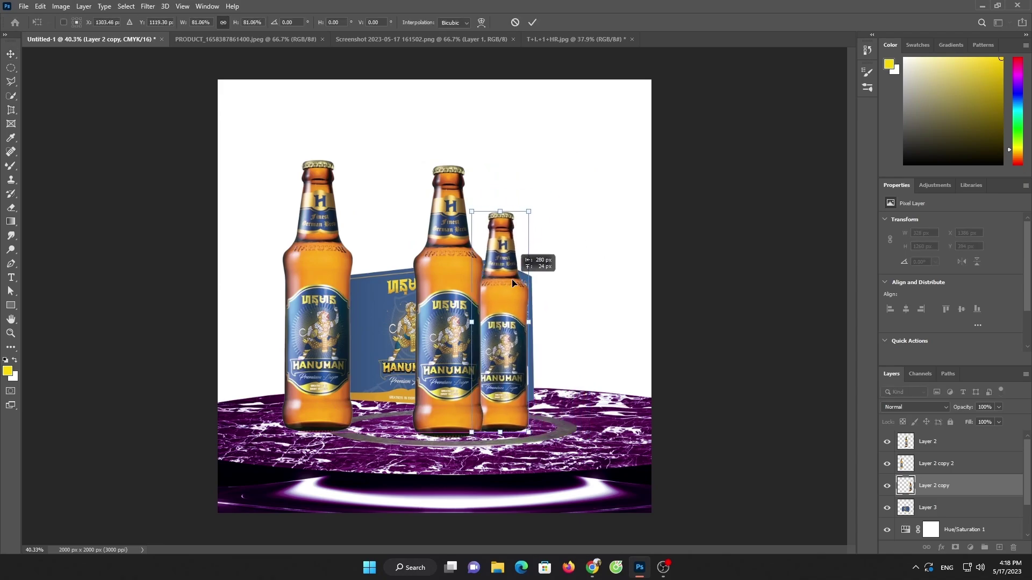
{"action": "left_click_drag", "start_coordinate": [498, 201], "coordinate": [499, 186]}
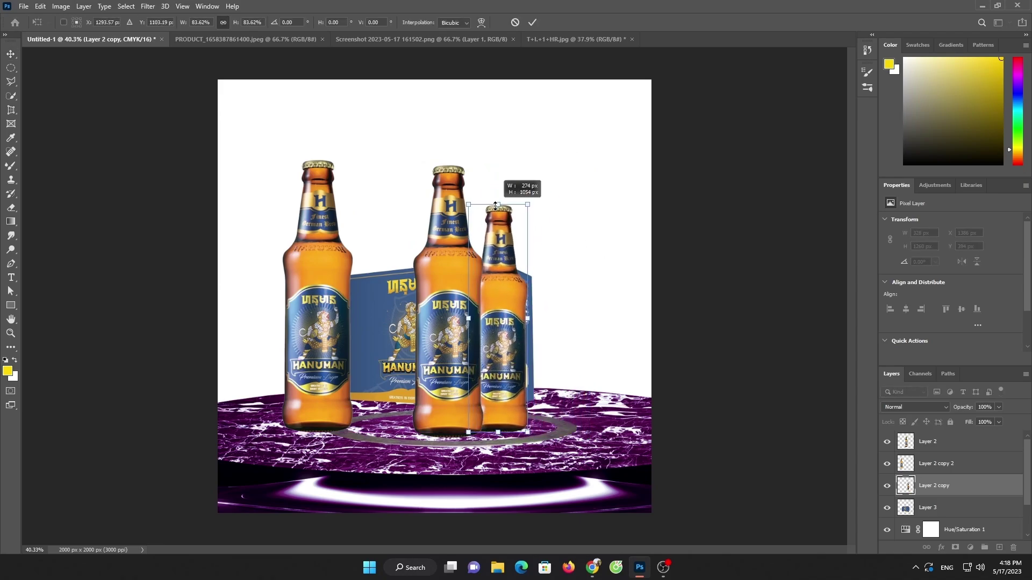
{"action": "left_click", "coordinate": [532, 22]}
Shrink the left bottle and set it against the centre bottle.
{"action": "left_click_drag", "start_coordinate": [313, 280], "coordinate": [373, 279]}
{"action": "key", "text": "ctrl+t"}
{"action": "left_click_drag", "start_coordinate": [376, 160], "coordinate": [376, 194]}
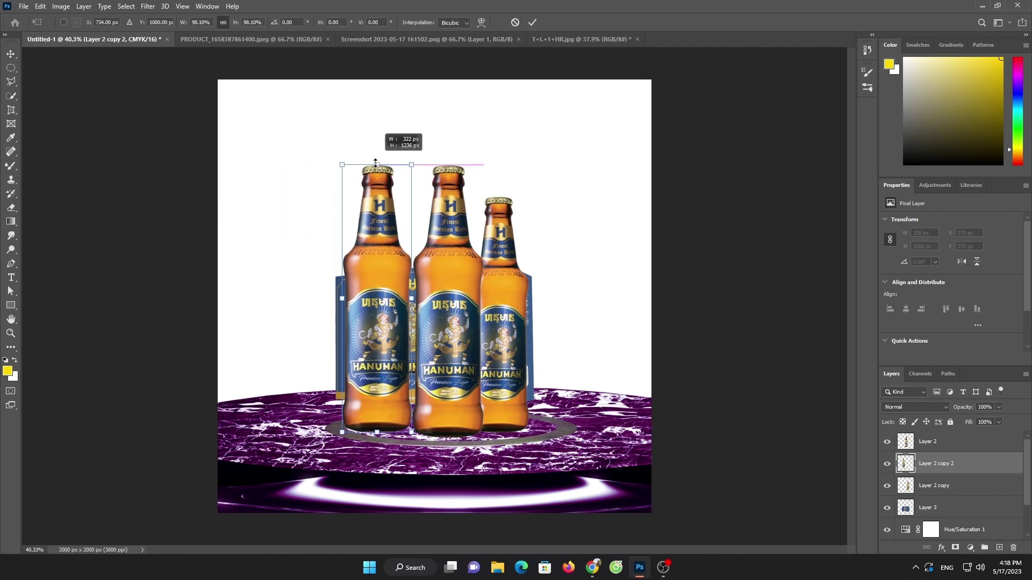
{"action": "left_click_drag", "start_coordinate": [379, 312], "coordinate": [400, 312]}
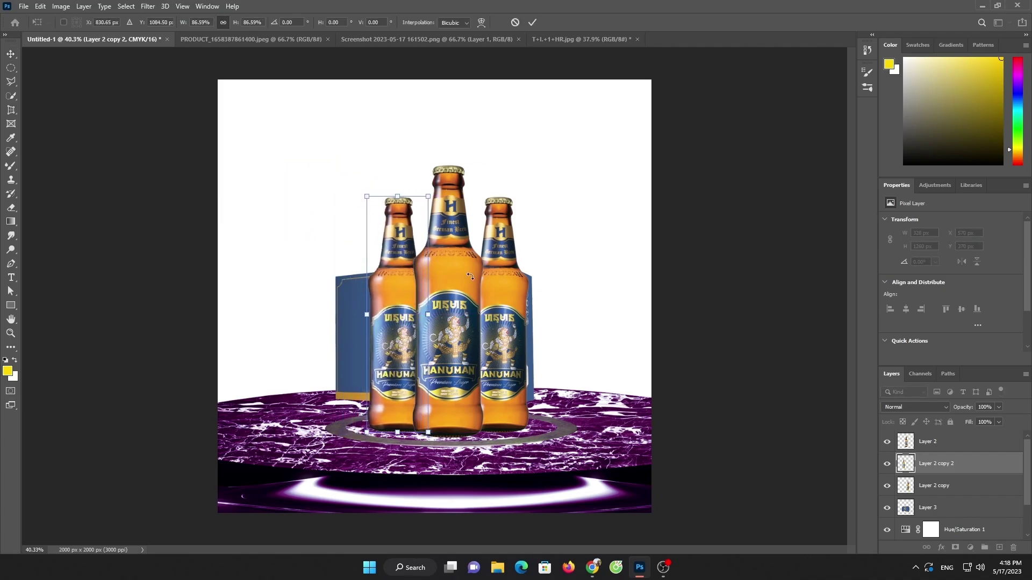
{"action": "left_click", "coordinate": [532, 22]}
Duplicate the right bottle into a smaller far-right bottle beside it.
{"action": "left_click", "coordinate": [514, 334]}
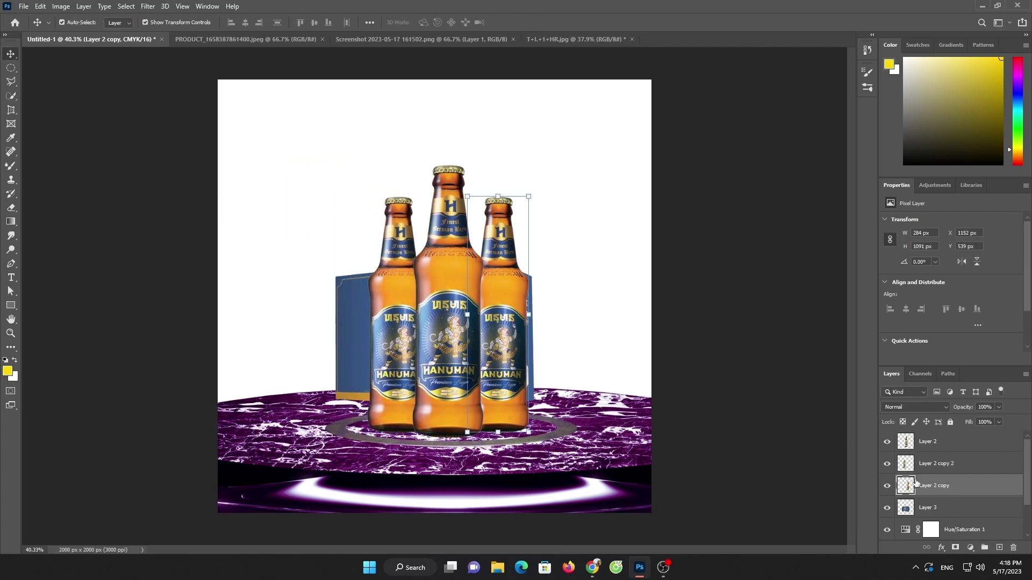
{"action": "key", "text": "ctrl+j"}
{"action": "key", "text": "ctrl+bracketleft"}
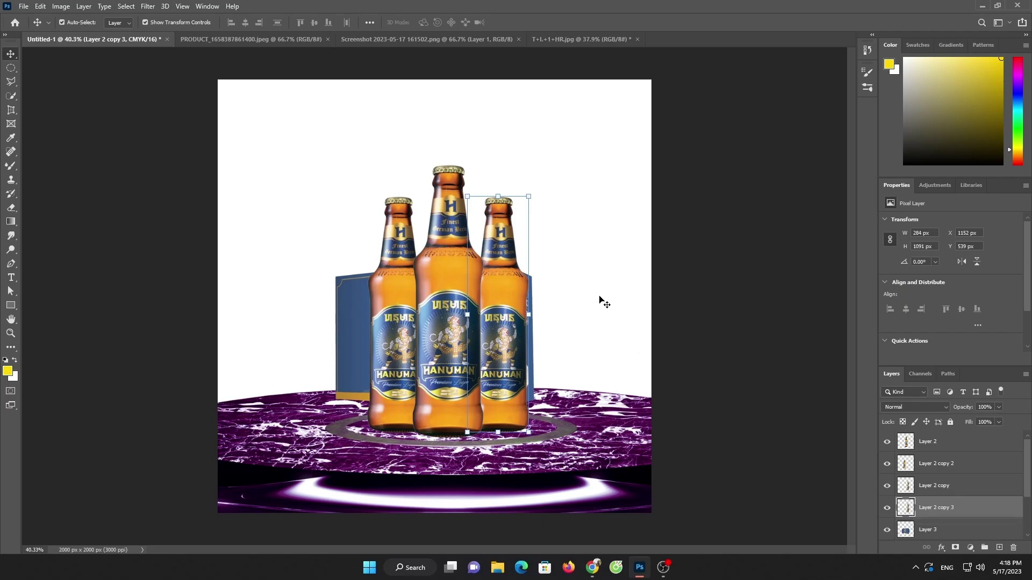
{"action": "left_click_drag", "start_coordinate": [518, 312], "coordinate": [570, 290]}
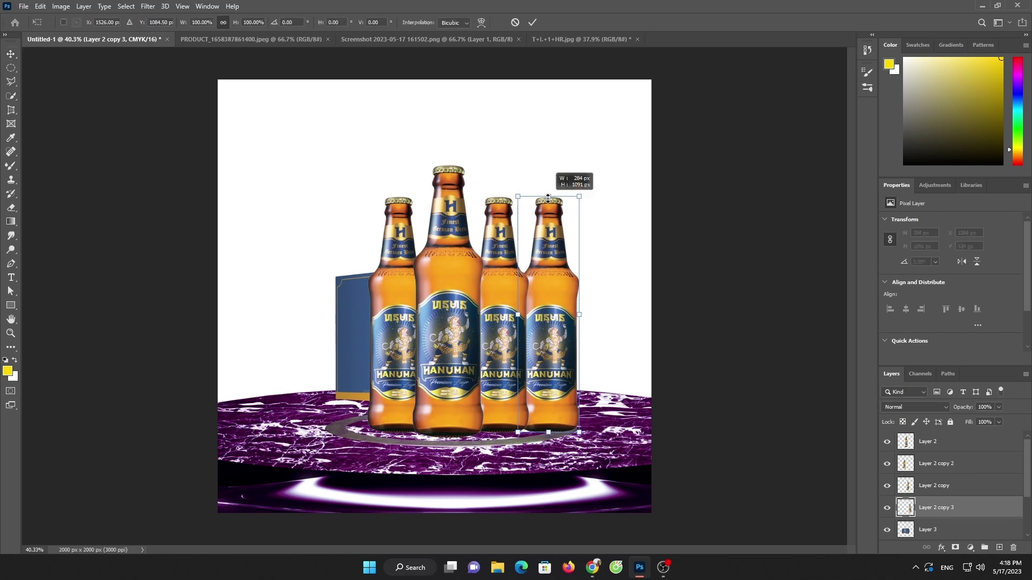
{"action": "left_click_drag", "start_coordinate": [578, 196], "coordinate": [577, 213]}
{"action": "left_click_drag", "start_coordinate": [556, 306], "coordinate": [551, 307]}
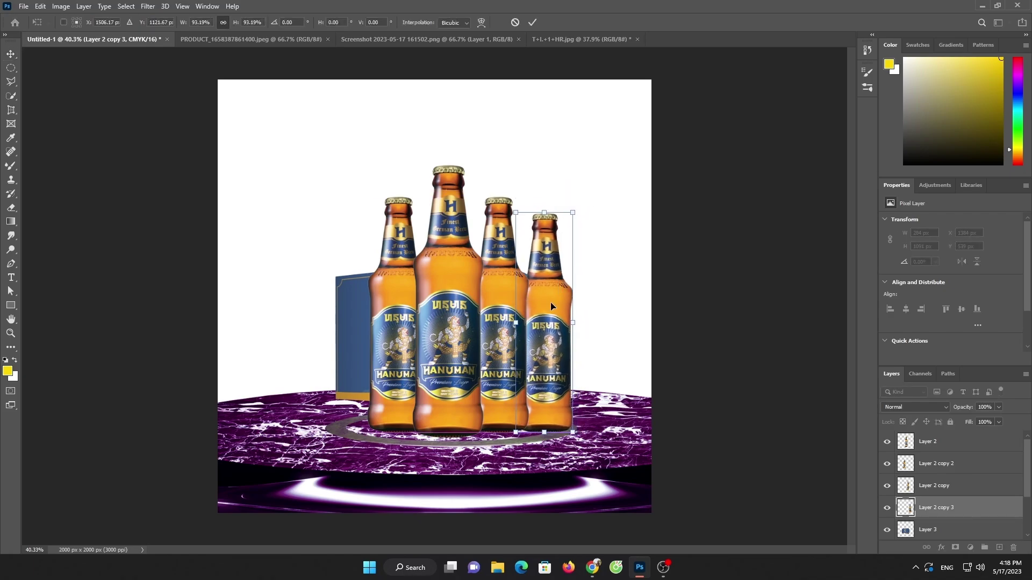
{"action": "left_click", "coordinate": [529, 22]}
Duplicate the left bottle into a smaller far-left bottle, completing the row of five.
{"action": "left_click", "coordinate": [409, 323]}
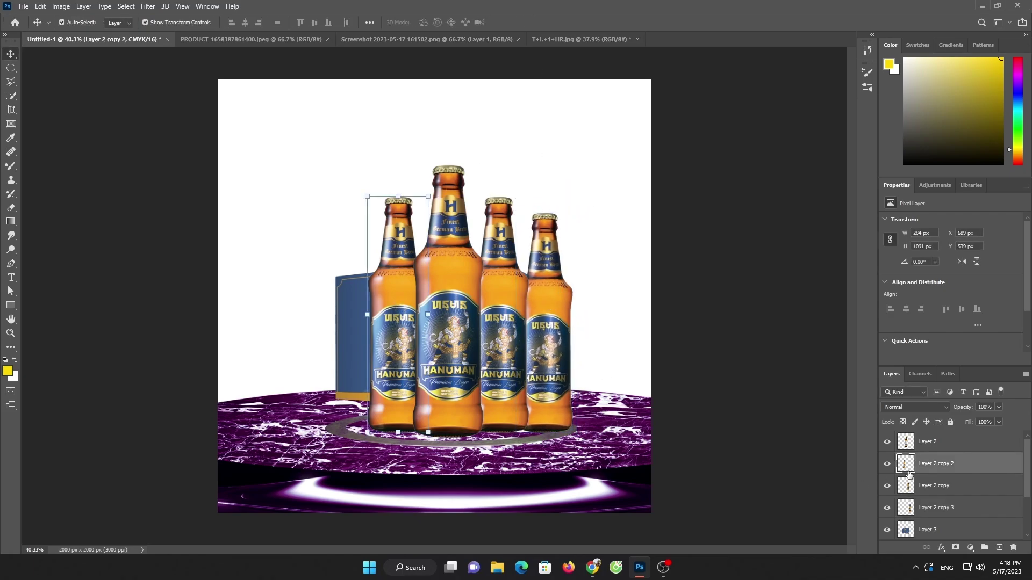
{"action": "left_click_drag", "start_coordinate": [908, 472], "coordinate": [952, 494]}
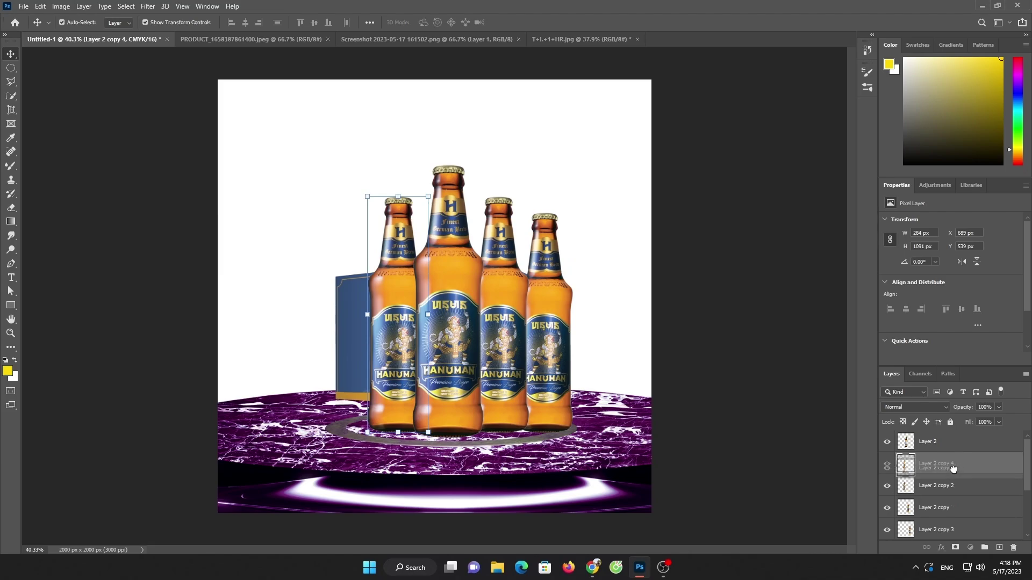
{"action": "left_click_drag", "start_coordinate": [396, 323], "coordinate": [343, 323]}
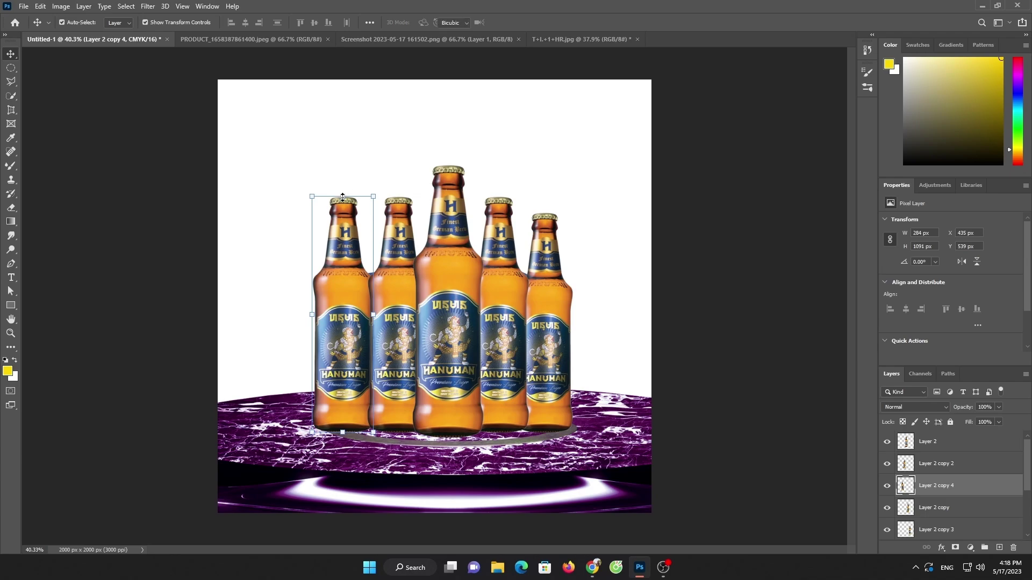
{"action": "left_click_drag", "start_coordinate": [349, 191], "coordinate": [349, 212]}
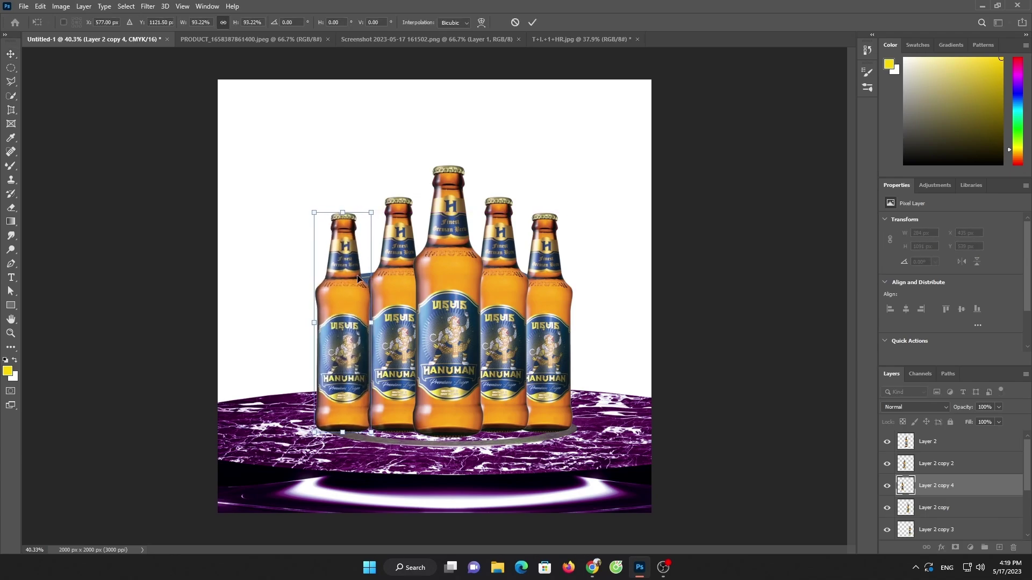
{"action": "left_click_drag", "start_coordinate": [357, 299], "coordinate": [365, 299]}
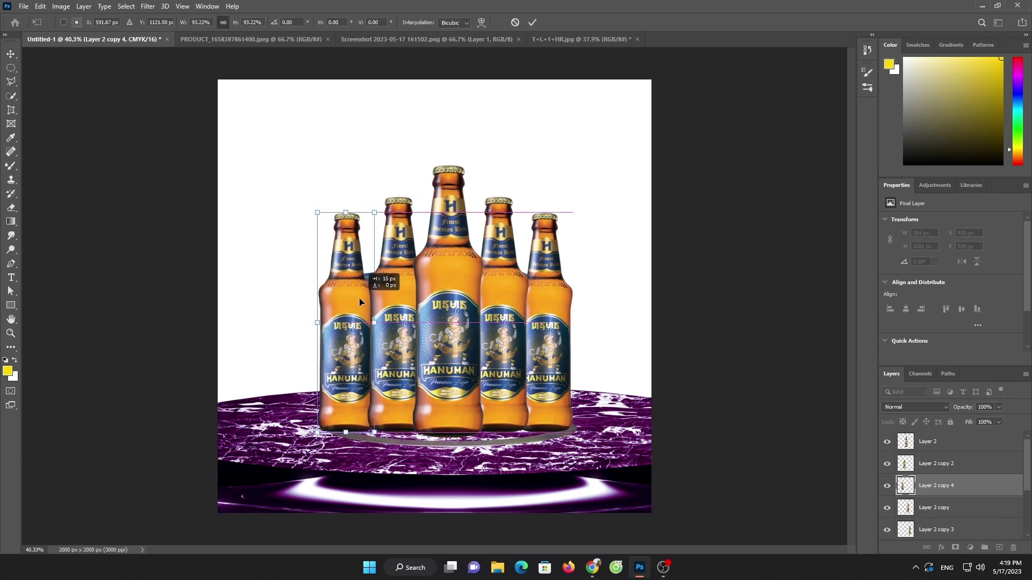
{"action": "left_click", "coordinate": [534, 23]}
{"action": "left_click", "coordinate": [715, 164]}
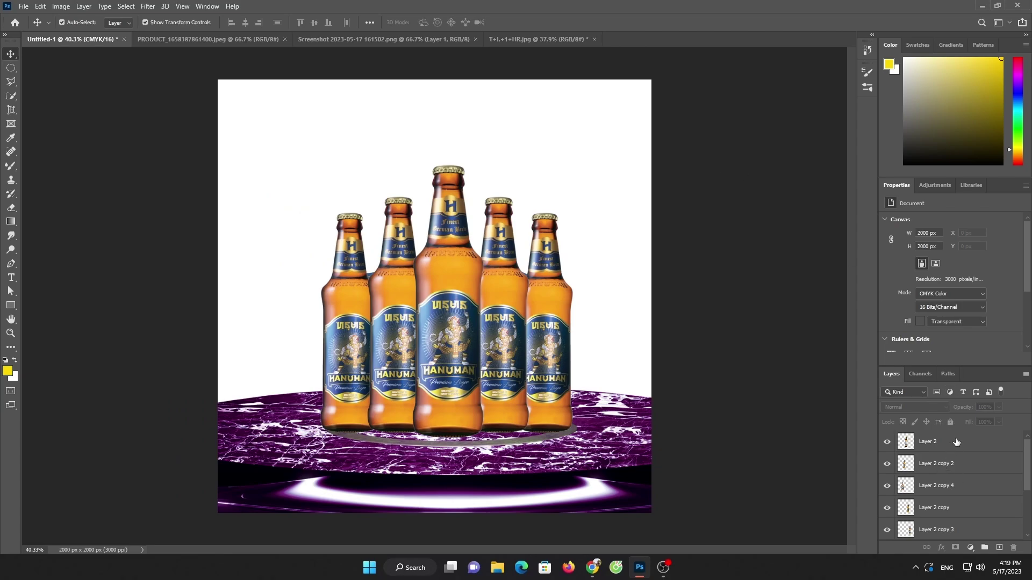
{"action": "scroll", "coordinate": [962, 504], "scroll_direction": "down", "scroll_amount": 2}
On a new layer above the case box, paint a soft near-black shadow.
{"action": "left_click", "coordinate": [958, 506]}
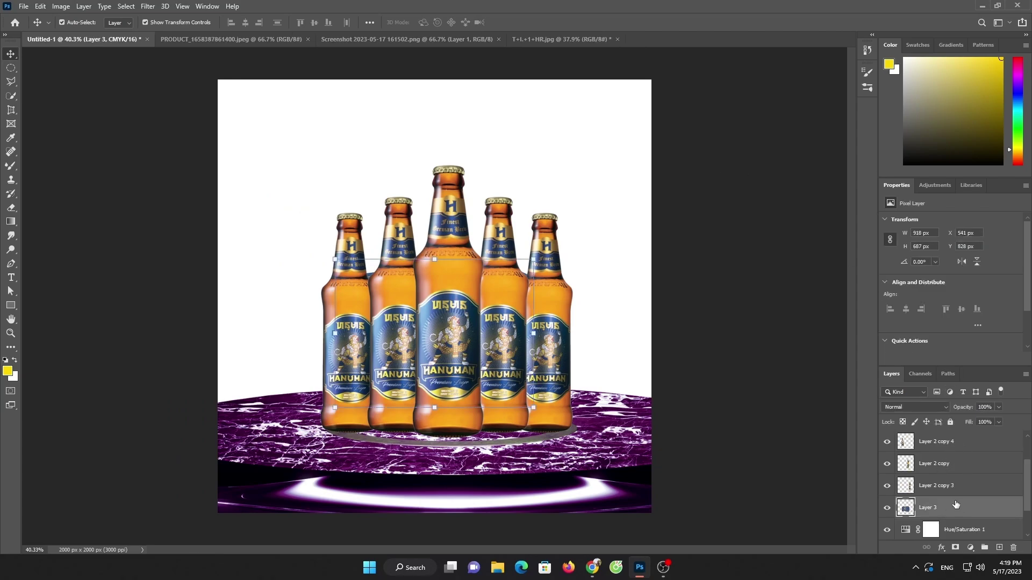
{"action": "left_click", "coordinate": [994, 550]}
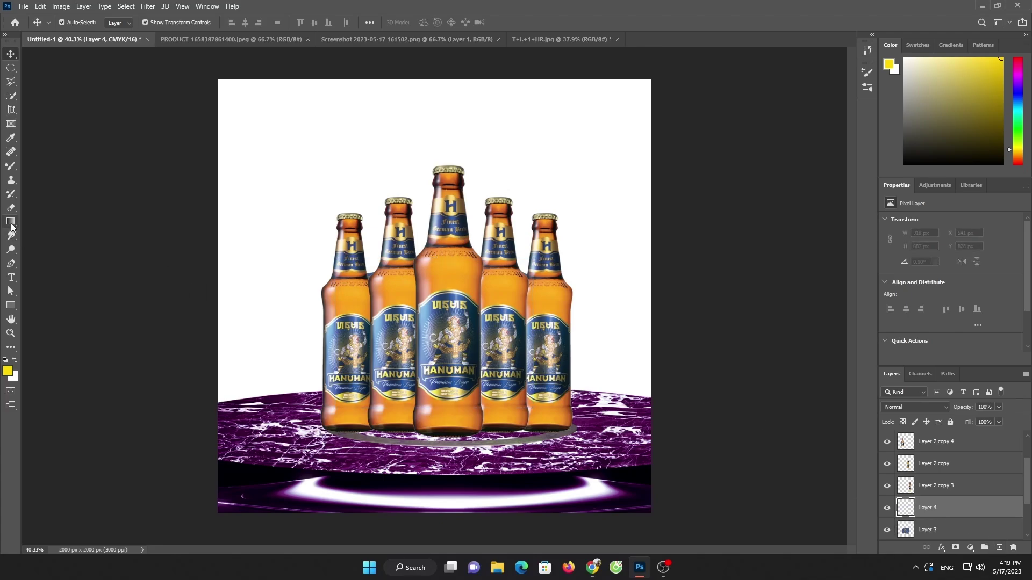
{"action": "left_click", "coordinate": [11, 166]}
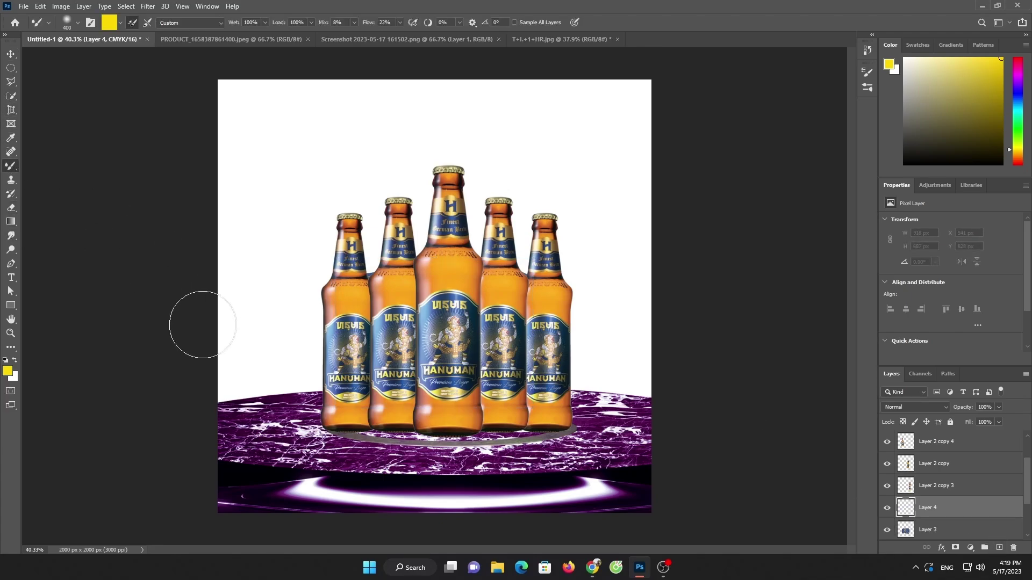
{"action": "left_click", "coordinate": [9, 371]}
{"action": "left_click", "coordinate": [447, 381]}
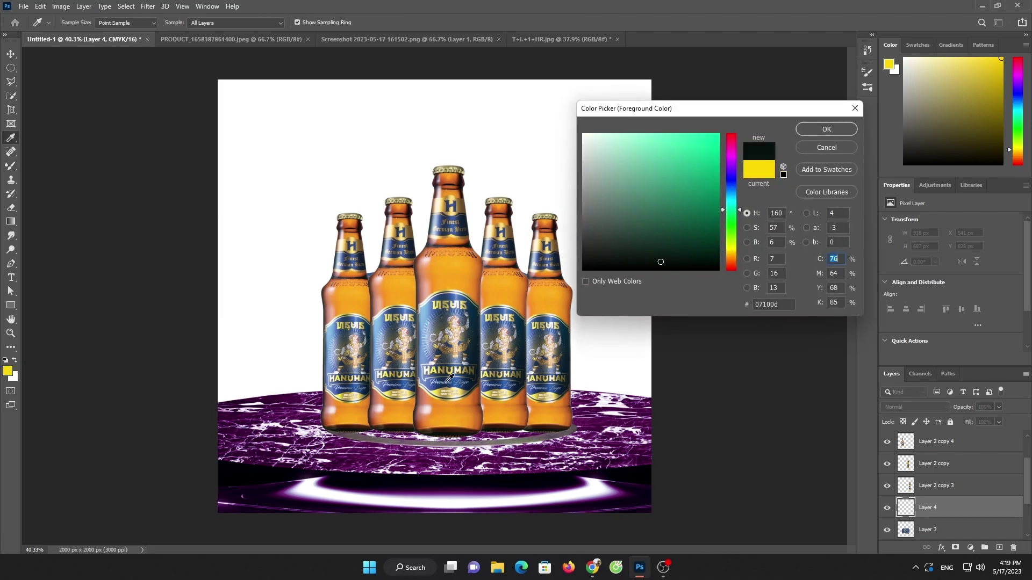
{"action": "left_click", "coordinate": [827, 130]}
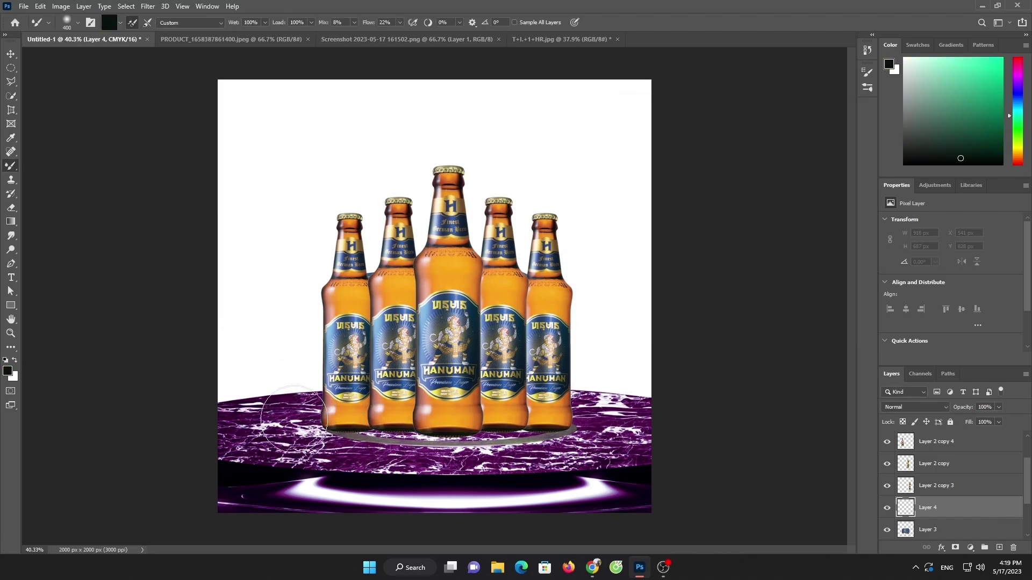
{"action": "left_click_drag", "start_coordinate": [290, 422], "coordinate": [276, 412]}
Flatten and stretch the painted layer into a wide, taller band beneath the bottles.
{"action": "key", "text": "v"}
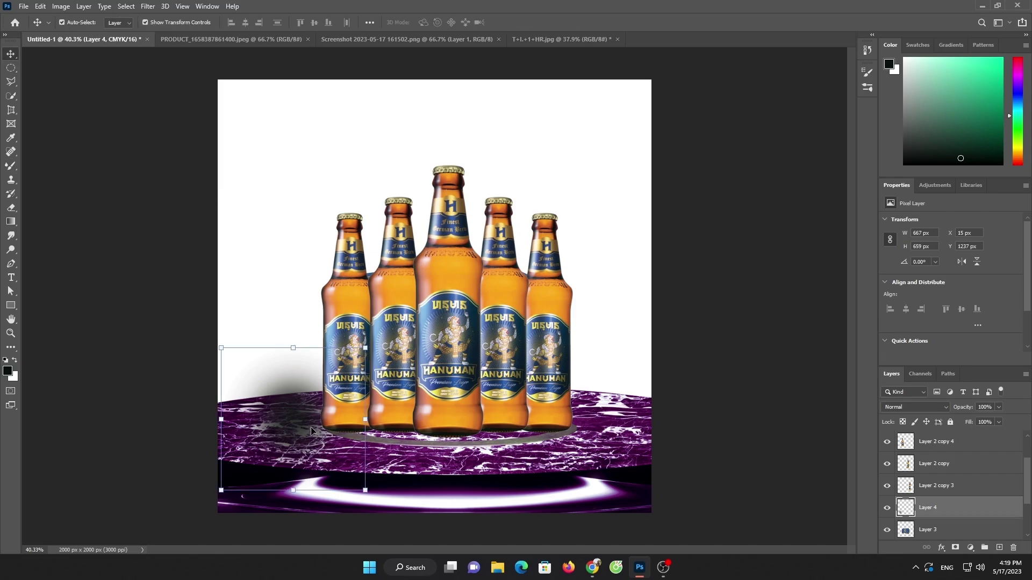
{"action": "left_click_drag", "start_coordinate": [294, 348], "coordinate": [294, 445]}
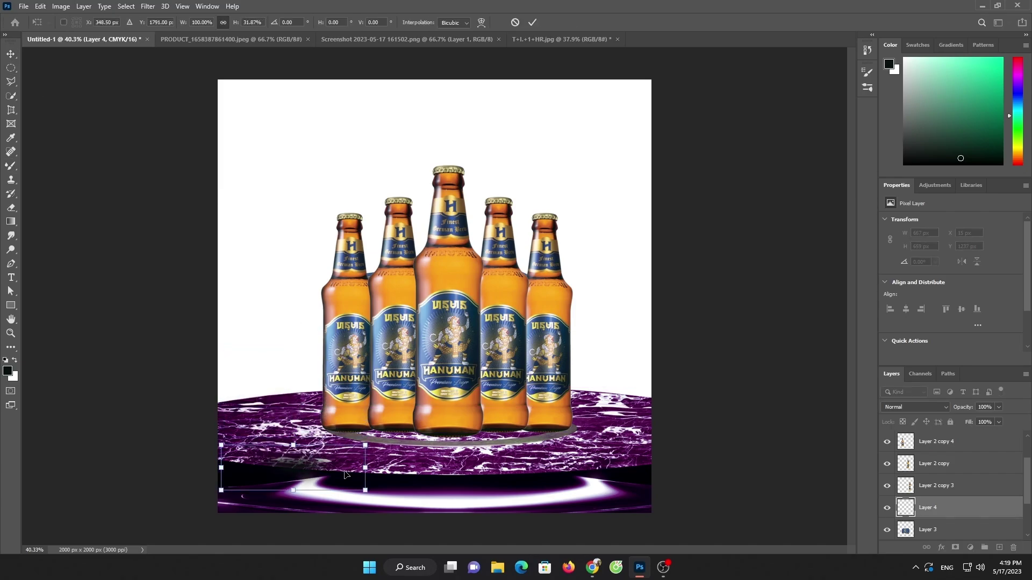
{"action": "left_click_drag", "start_coordinate": [365, 468], "coordinate": [616, 468]}
{"action": "left_click_drag", "start_coordinate": [443, 465], "coordinate": [453, 435]}
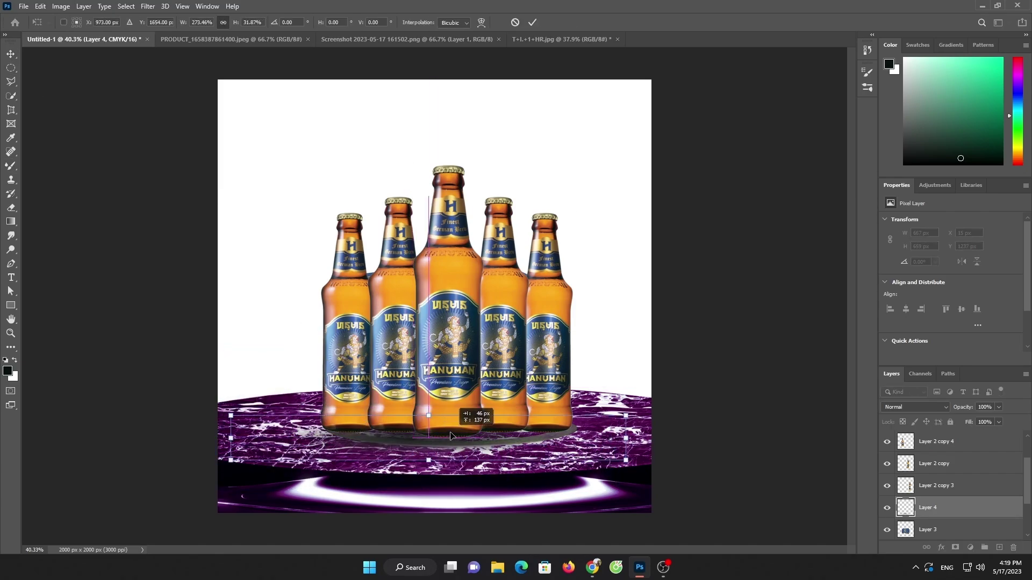
{"action": "left_click_drag", "start_coordinate": [627, 438], "coordinate": [662, 438]}
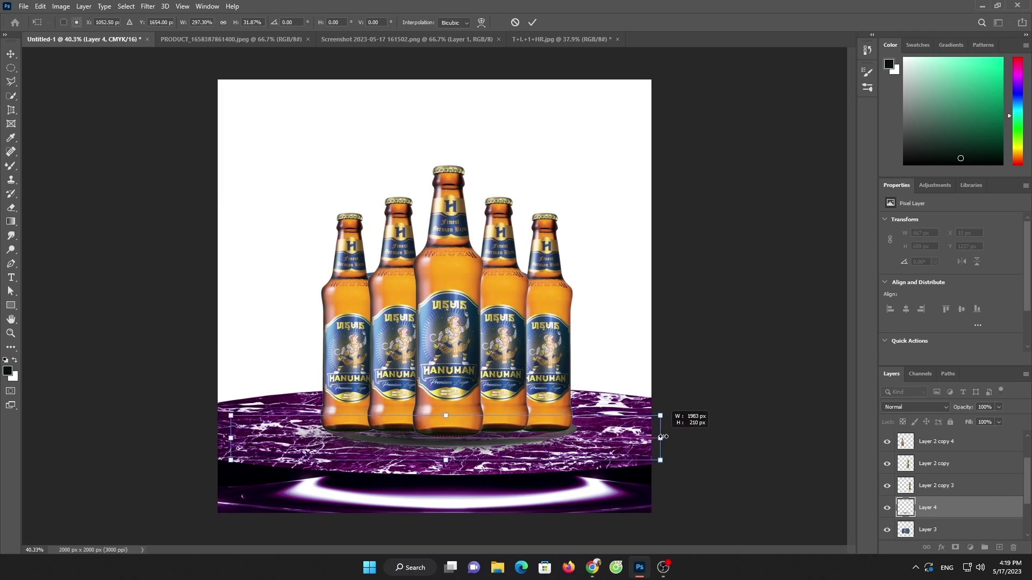
{"action": "left_click_drag", "start_coordinate": [448, 419], "coordinate": [449, 407]}
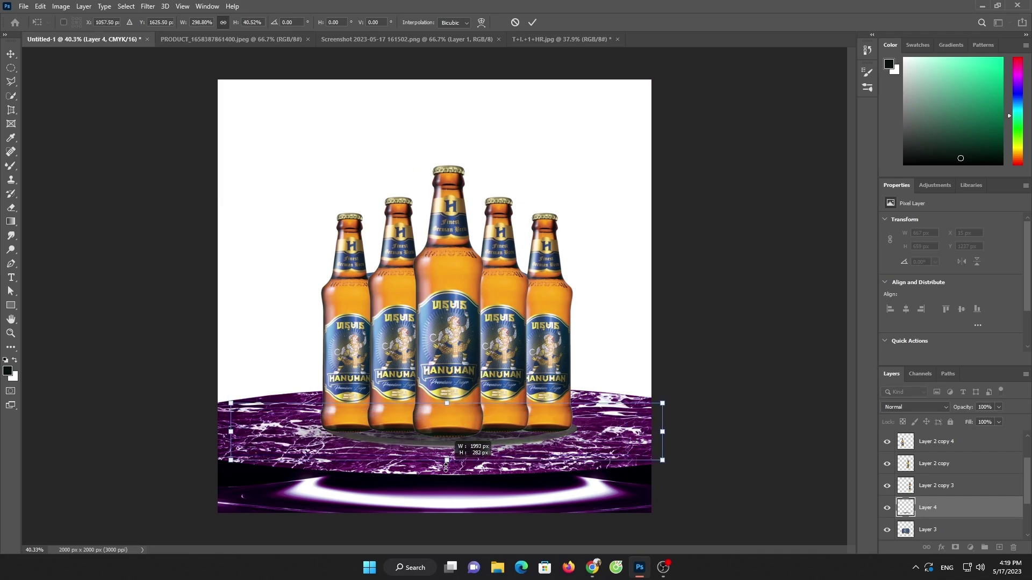
{"action": "left_click_drag", "start_coordinate": [448, 462], "coordinate": [450, 471]}
{"action": "left_click", "coordinate": [533, 22]}
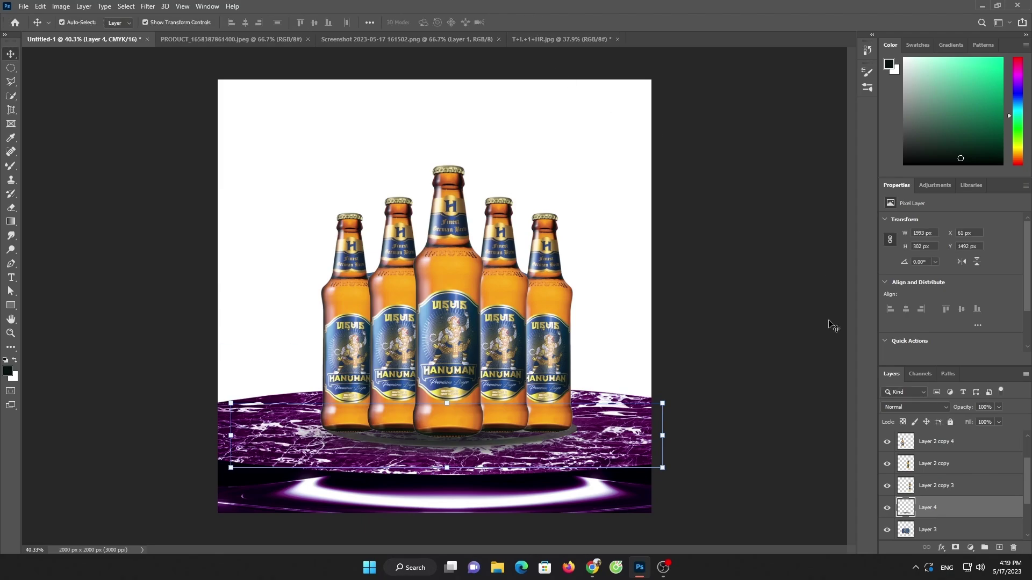
{"action": "left_click", "coordinate": [928, 530]}
Rescale the Hanuman case and shift it left behind the bottles on the pedestal.
{"action": "left_click_drag", "start_coordinate": [546, 249], "coordinate": [645, 172]}
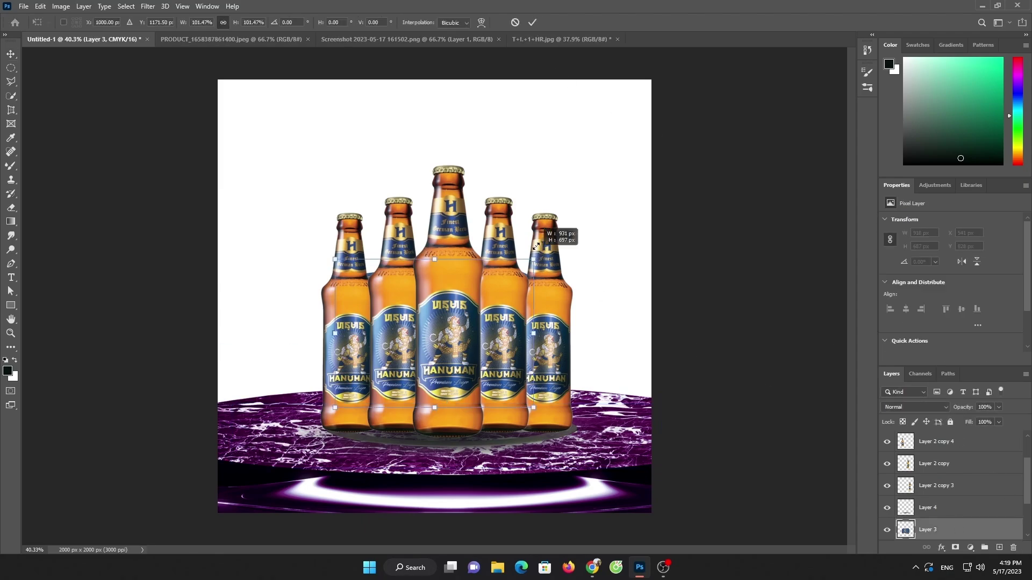
{"action": "left_click_drag", "start_coordinate": [602, 226], "coordinate": [475, 285]}
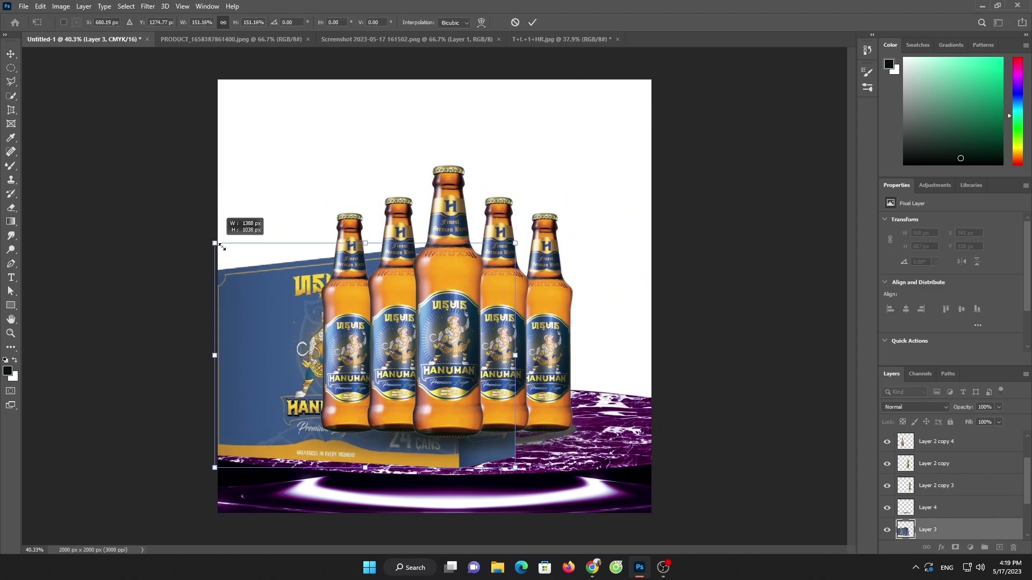
{"action": "left_click_drag", "start_coordinate": [207, 238], "coordinate": [289, 299]}
{"action": "left_click_drag", "start_coordinate": [309, 344], "coordinate": [242, 309]}
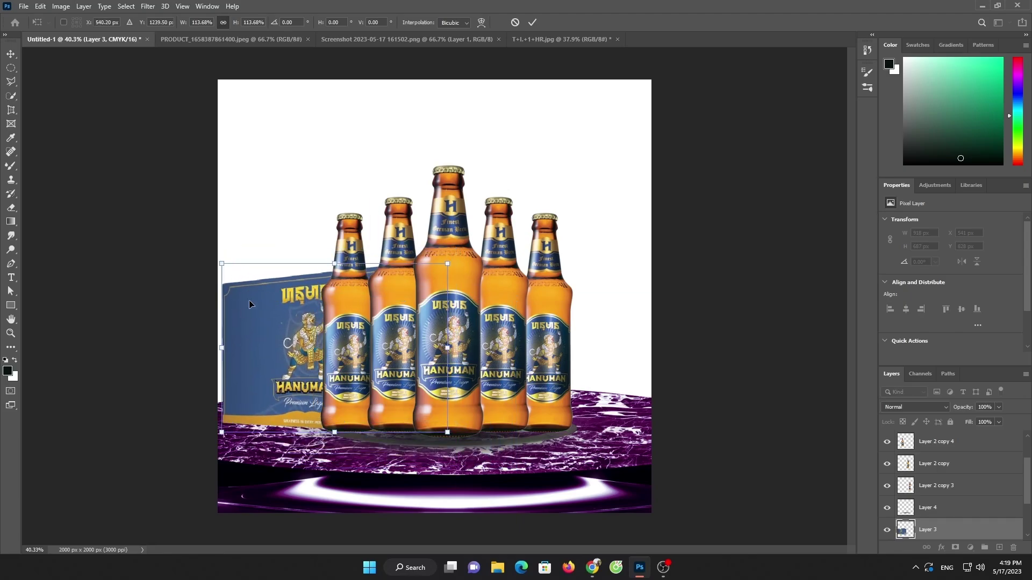
{"action": "left_click", "coordinate": [532, 22]}
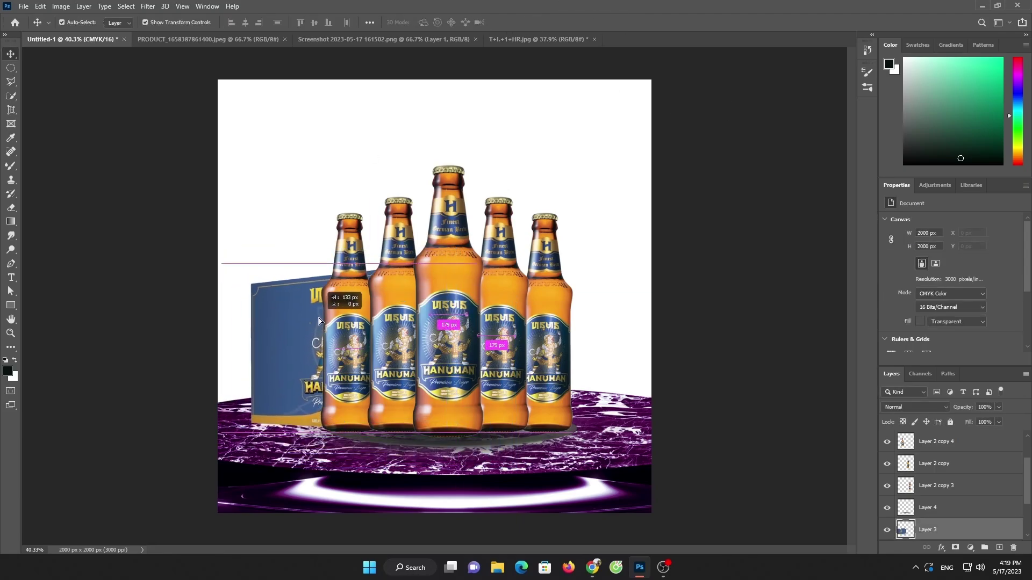
{"action": "mouse_move", "coordinate": [318, 318]}
{"action": "left_mouse_down"}
{"action": "mouse_move", "coordinate": [262, 311]}
{"action": "mouse_move", "coordinate": [280, 321]}
{"action": "left_mouse_up"}
Open the neon bar photo and copy it into the Untitled-1 ad.
{"action": "left_click", "coordinate": [702, 200]}
{"action": "left_click", "coordinate": [24, 7]}
{"action": "left_click", "coordinate": [37, 31]}
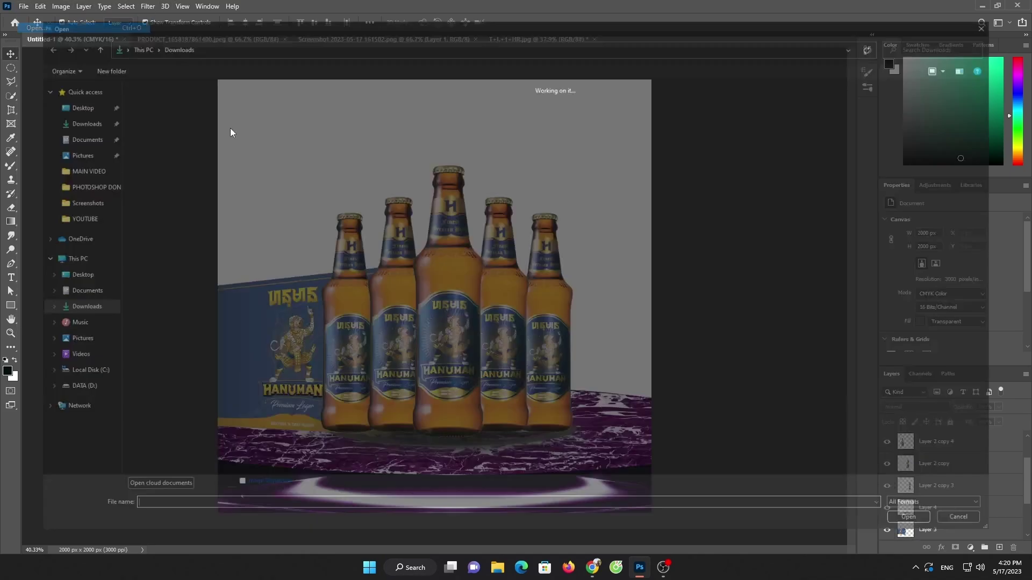
{"action": "left_click", "coordinate": [289, 124]}
{"action": "double_click", "coordinate": [289, 125]}
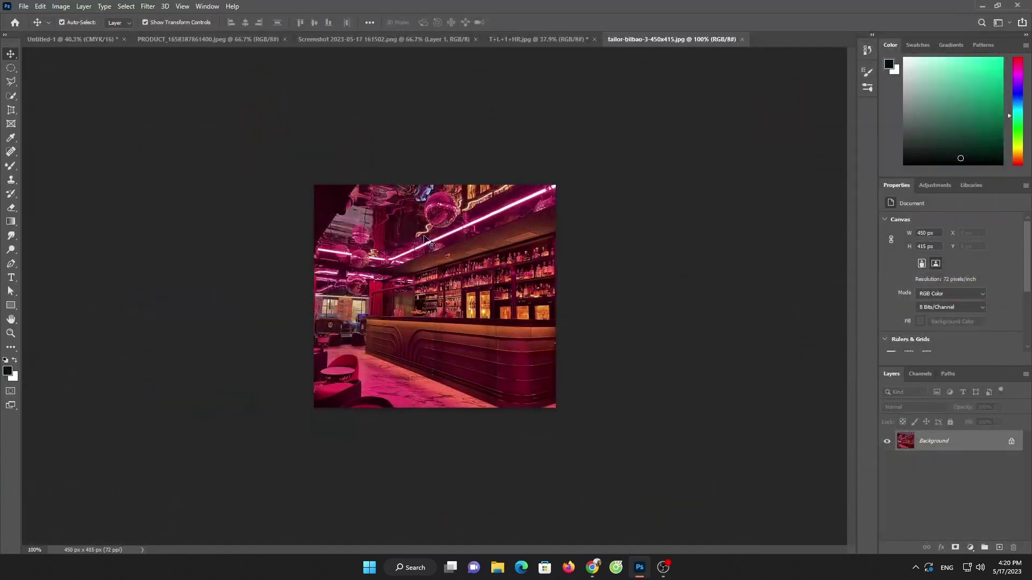
{"action": "left_click", "coordinate": [1011, 442]}
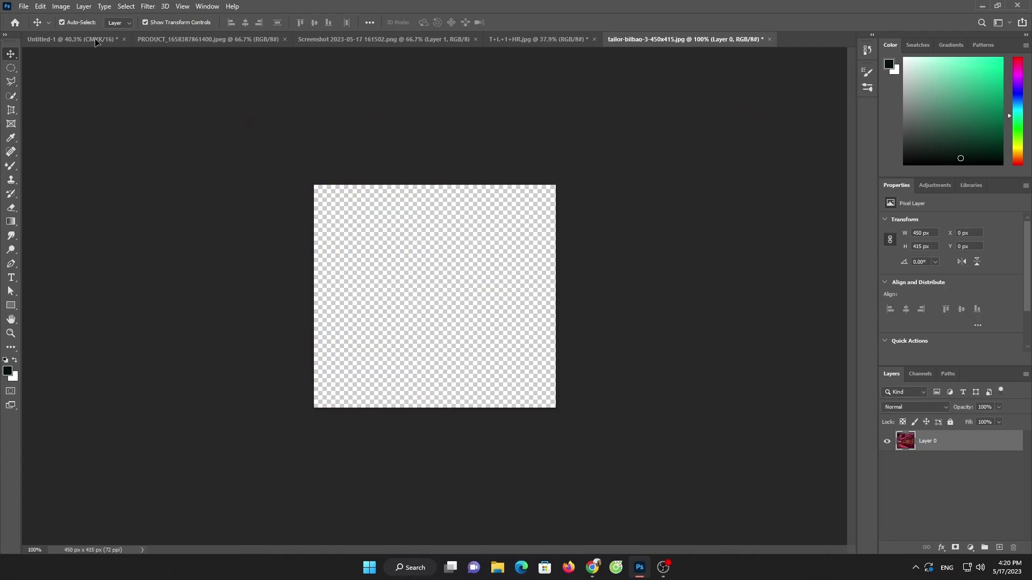
{"action": "left_click_drag", "start_coordinate": [421, 257], "coordinate": [350, 181]}
{"action": "key", "text": "Return"}
Move the bar photo layer behind the bottles and clip the hue/saturation adjustment to Layer 1.
{"action": "left_click_drag", "start_coordinate": [976, 442], "coordinate": [966, 513]}
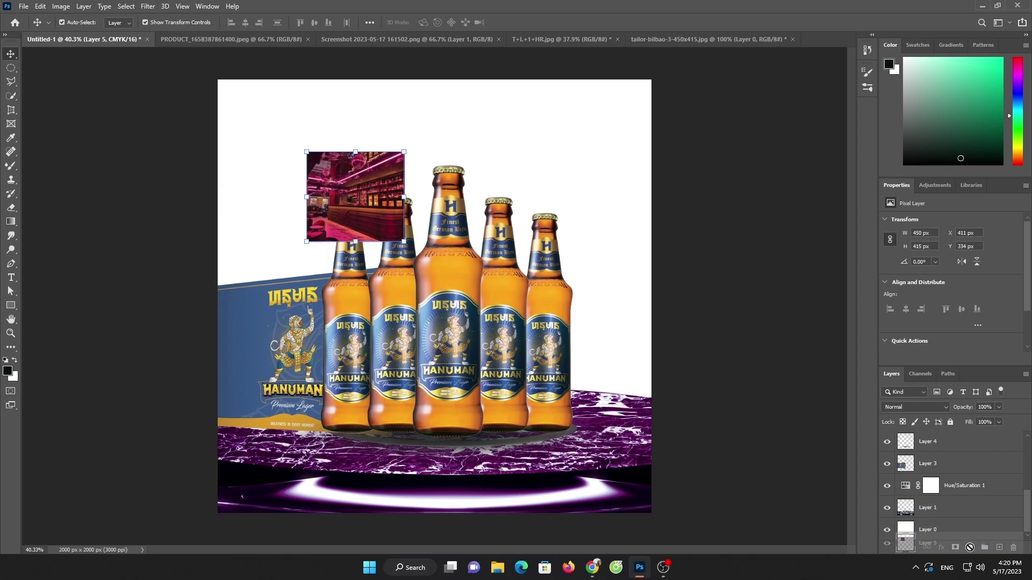
{"action": "left_click_drag", "start_coordinate": [966, 514], "coordinate": [962, 517]}
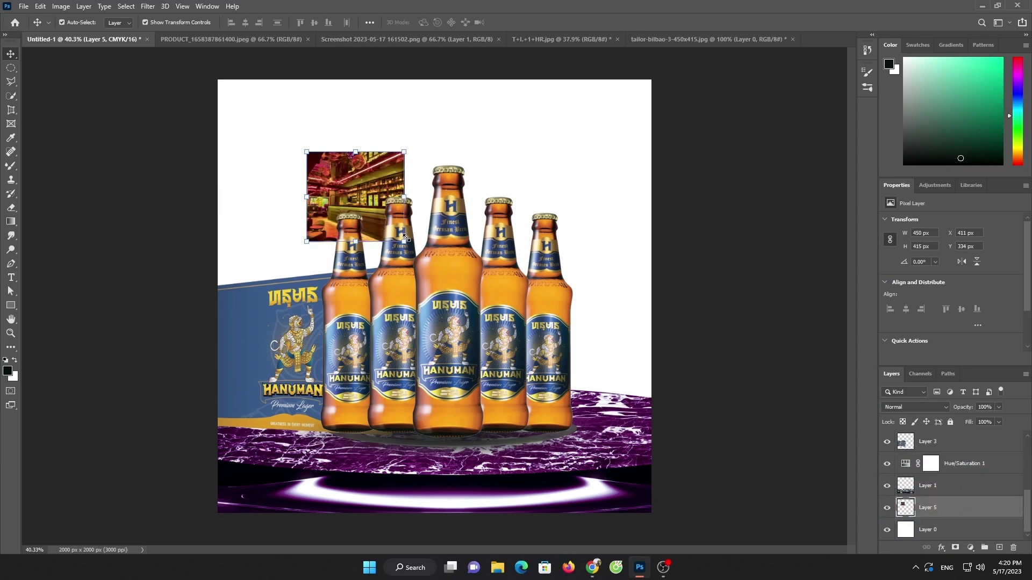
{"action": "left_click", "coordinate": [950, 461]}
{"action": "key", "text": "ctrl+alt+g"}
{"action": "left_click", "coordinate": [946, 508]}
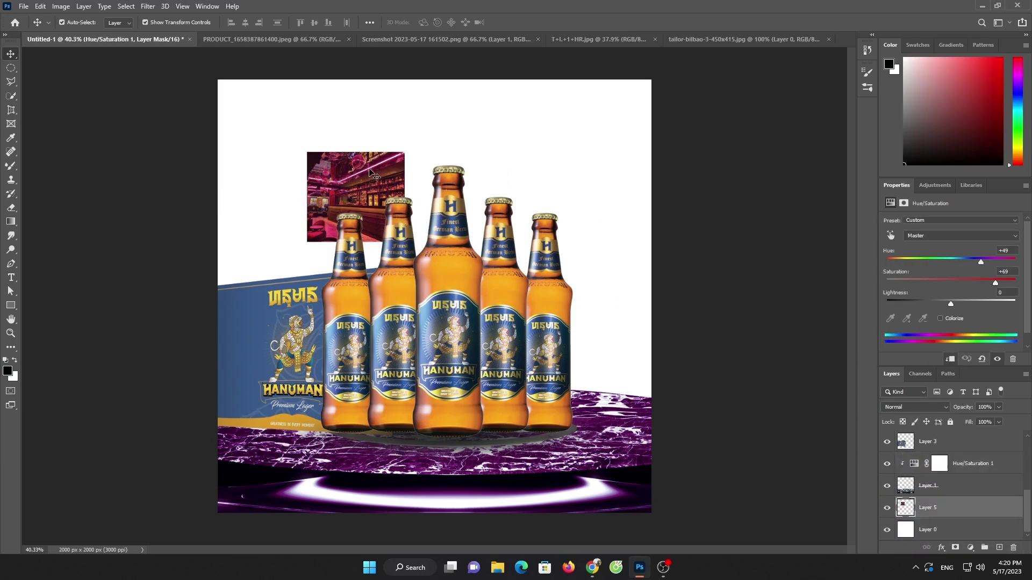
Scale the bar photo to fill the canvas, aligned to the top edge.
{"action": "left_click_drag", "start_coordinate": [405, 241], "coordinate": [691, 503]}
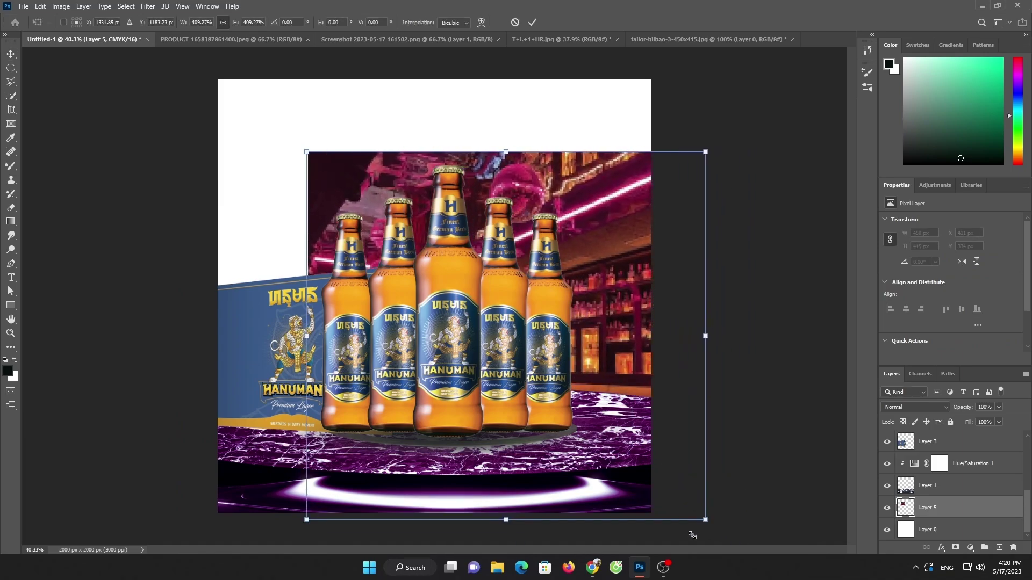
{"action": "mouse_move", "coordinate": [568, 258]}
{"action": "left_mouse_down"}
{"action": "mouse_move", "coordinate": [439, 193]}
{"action": "mouse_move", "coordinate": [483, 194]}
{"action": "left_mouse_up"}
{"action": "left_click_drag", "start_coordinate": [611, 263], "coordinate": [666, 264]}
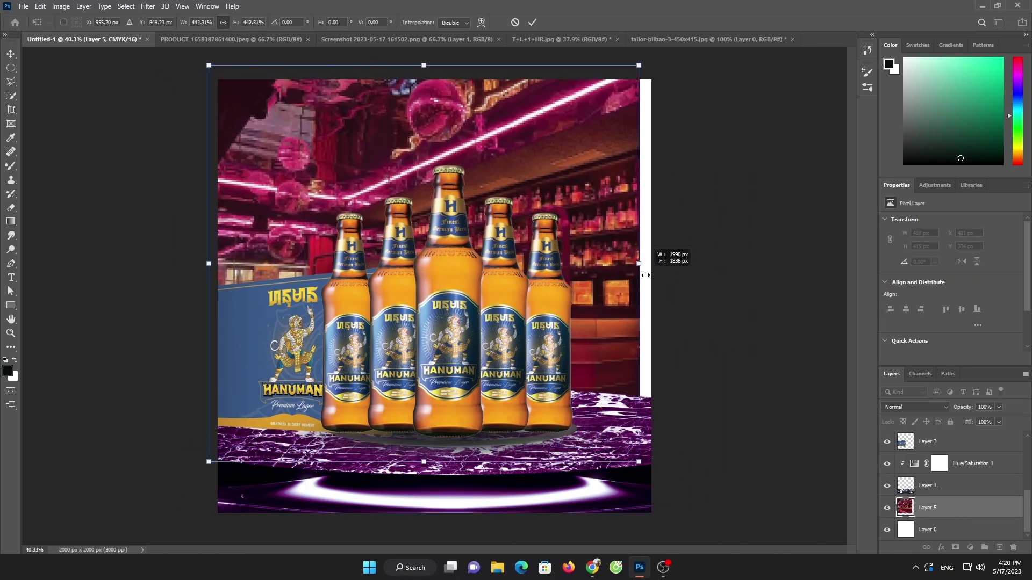
{"action": "left_click_drag", "start_coordinate": [602, 173], "coordinate": [594, 172]}
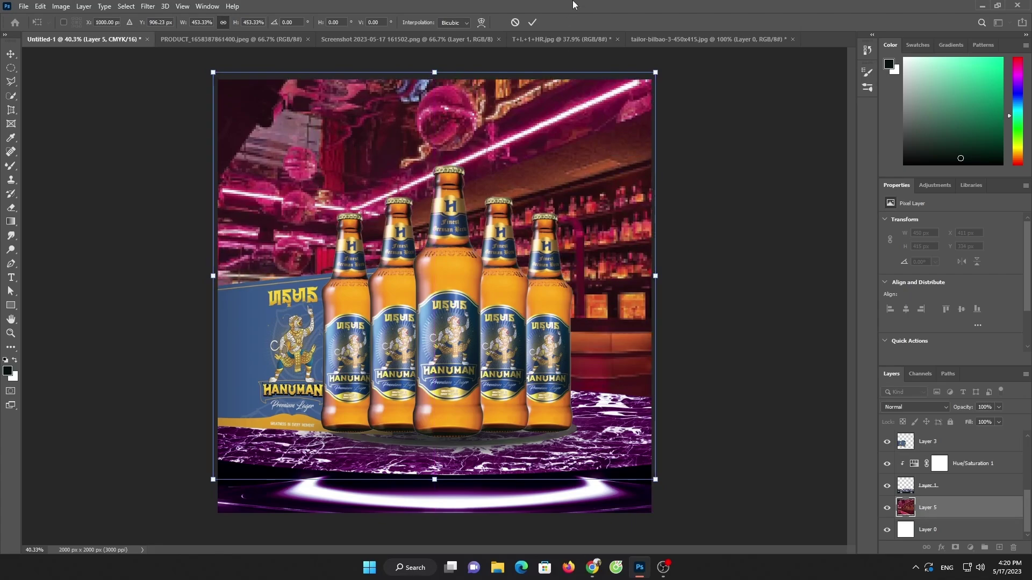
{"action": "left_click", "coordinate": [532, 23]}
Apply a Gaussian Blur to the bar photo backdrop.
{"action": "left_click", "coordinate": [148, 6]}
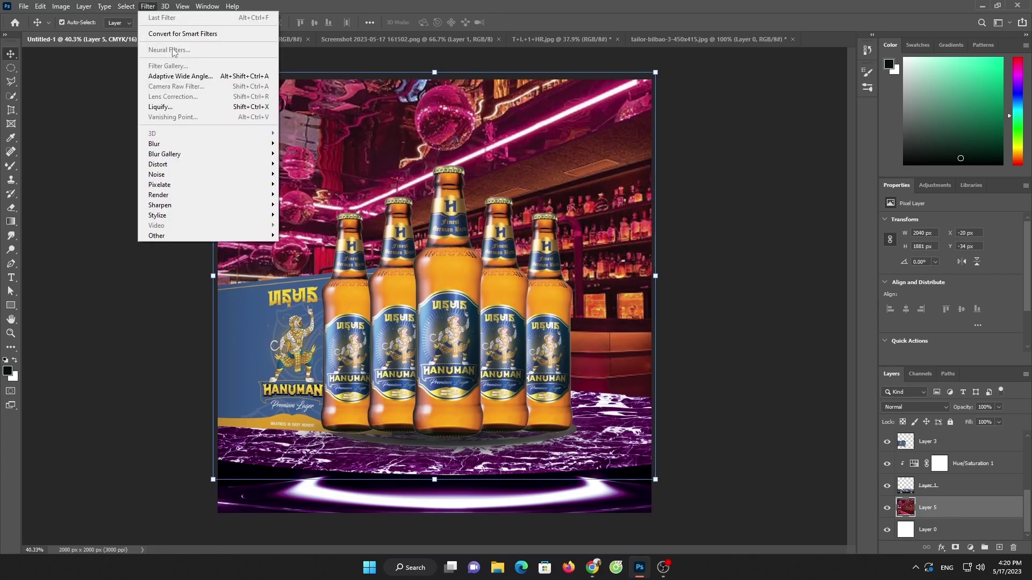
{"action": "left_click", "coordinate": [309, 184]}
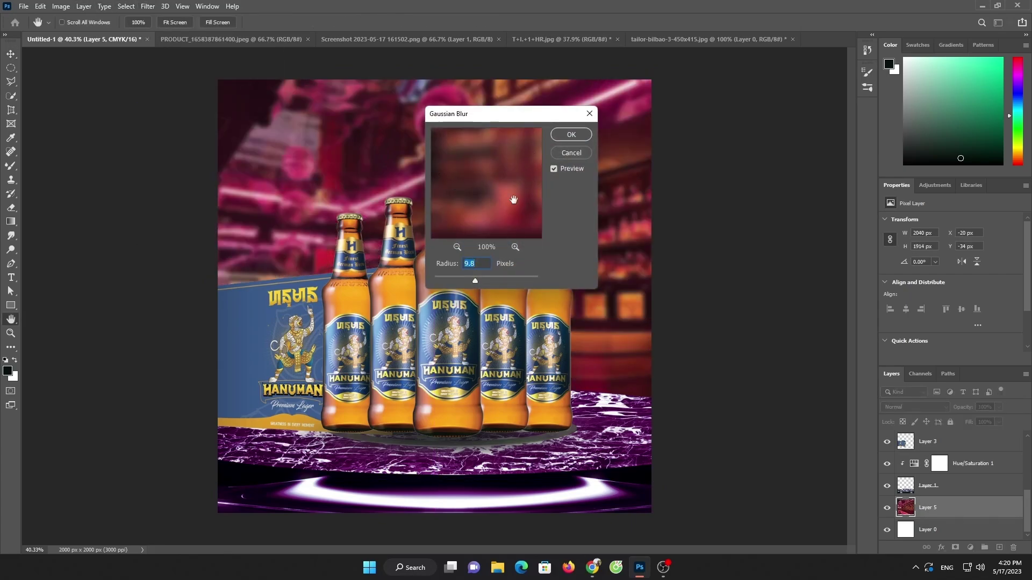
{"action": "left_click", "coordinate": [570, 135]}
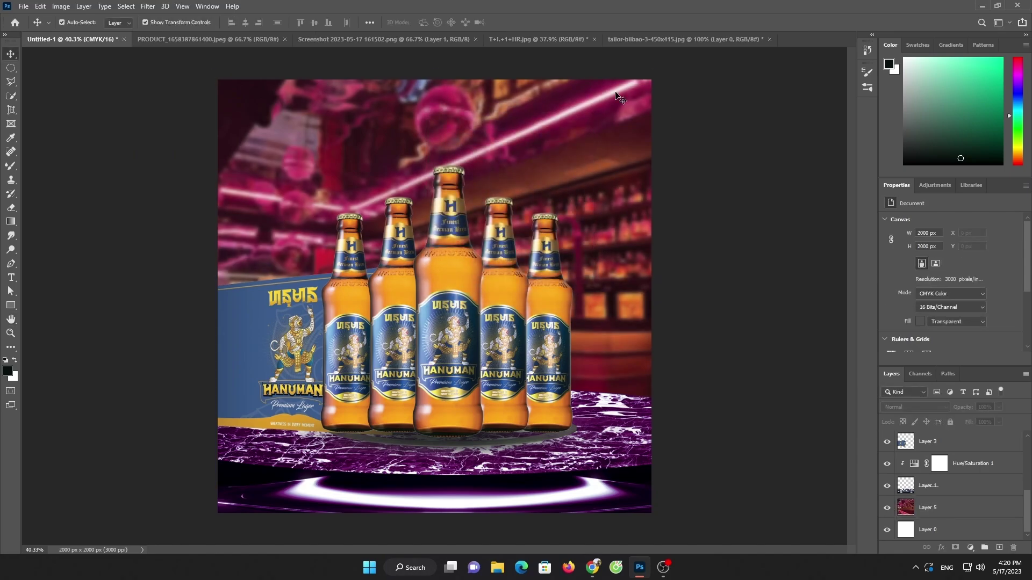
{"action": "left_click", "coordinate": [951, 495]}
{"action": "left_click", "coordinate": [956, 512]}
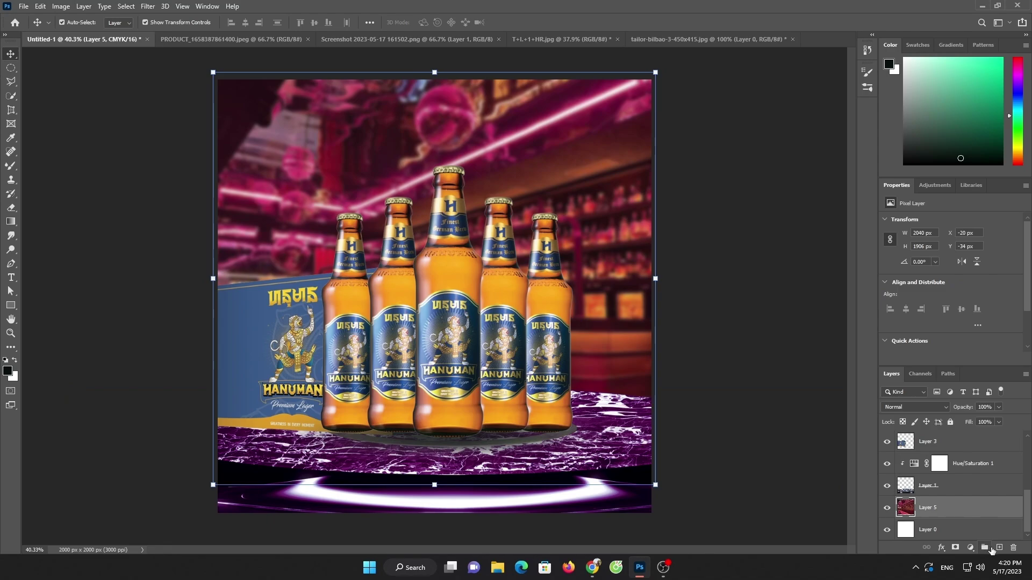
Add a new layer and set the foreground to the orange sampled from a bottle.
{"action": "left_click", "coordinate": [998, 547]}
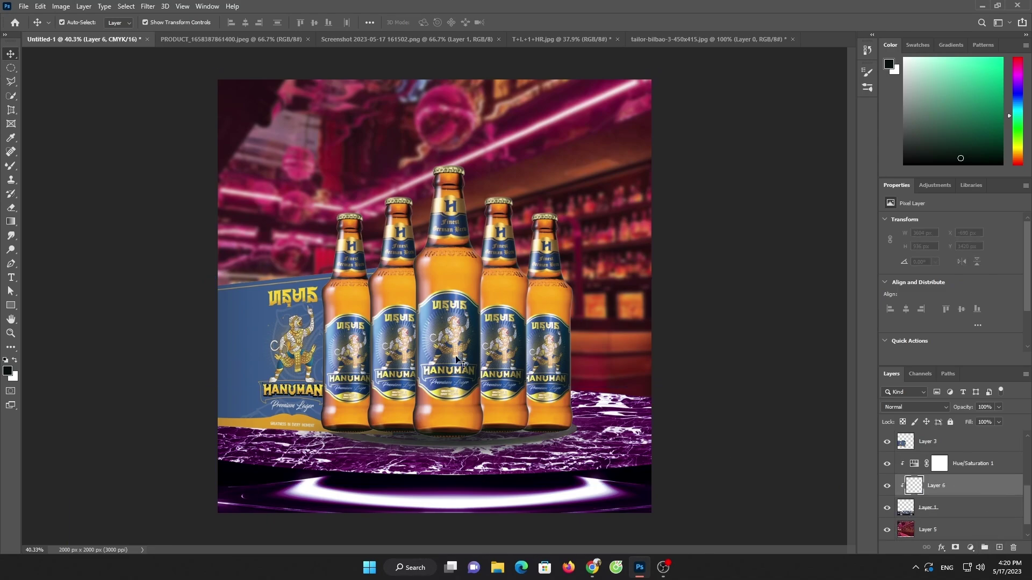
{"action": "left_click", "coordinate": [12, 371]}
{"action": "left_click", "coordinate": [450, 270]}
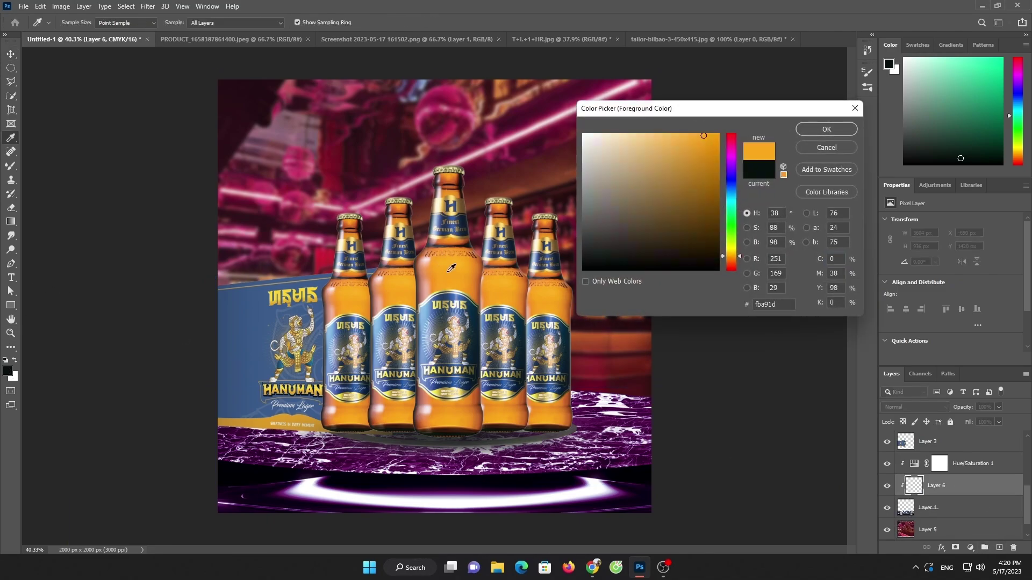
{"action": "left_click", "coordinate": [815, 131]}
{"action": "left_click", "coordinate": [10, 167]}
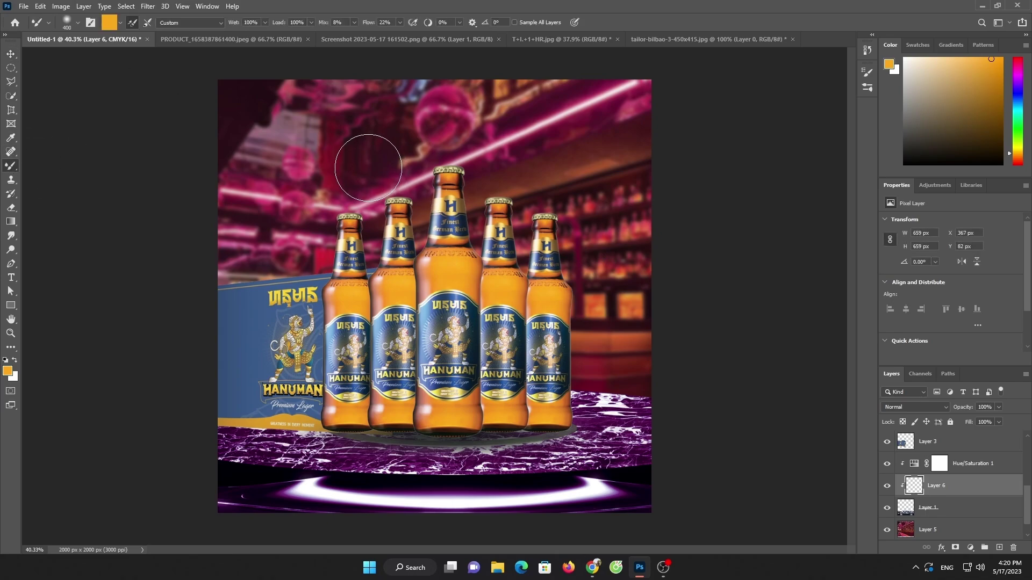
Replace the empty layer with a new one above the hue/saturation adjustment.
{"action": "left_click", "coordinate": [963, 508]}
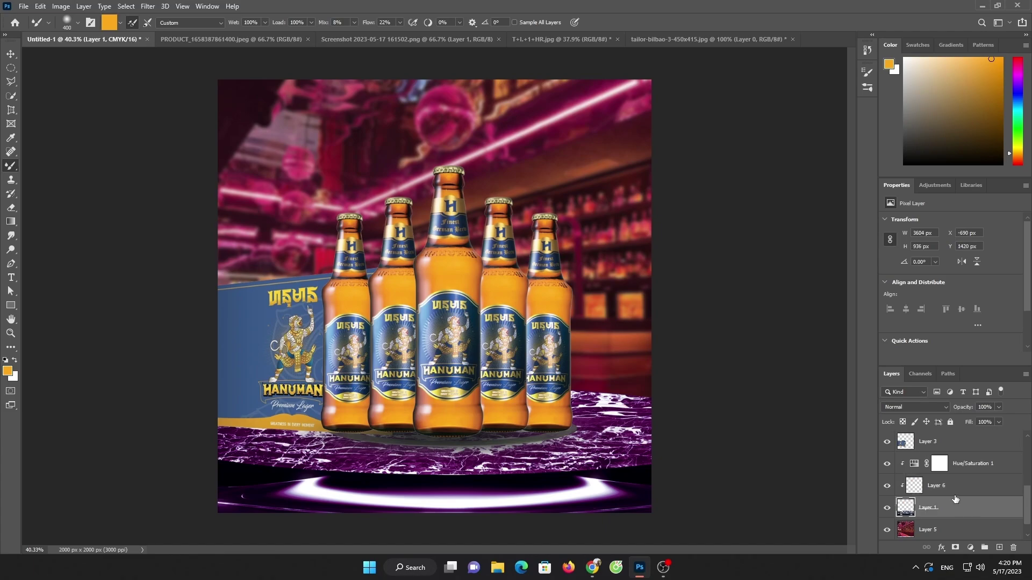
{"action": "left_click", "coordinate": [962, 485]}
{"action": "left_click_drag", "start_coordinate": [960, 487], "coordinate": [1009, 545]}
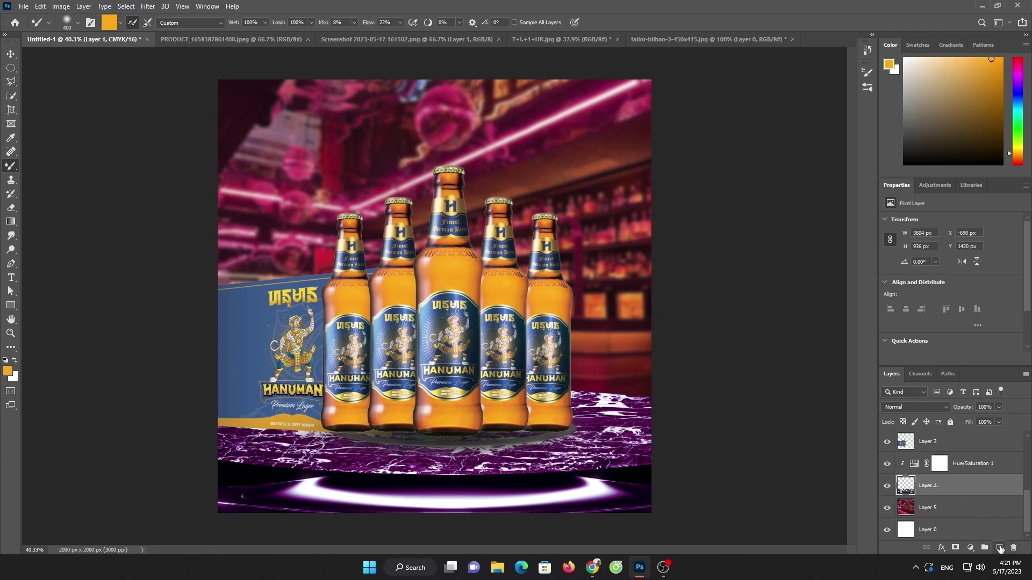
{"action": "left_click", "coordinate": [1000, 548]}
{"action": "key", "text": "ctrl+z"}
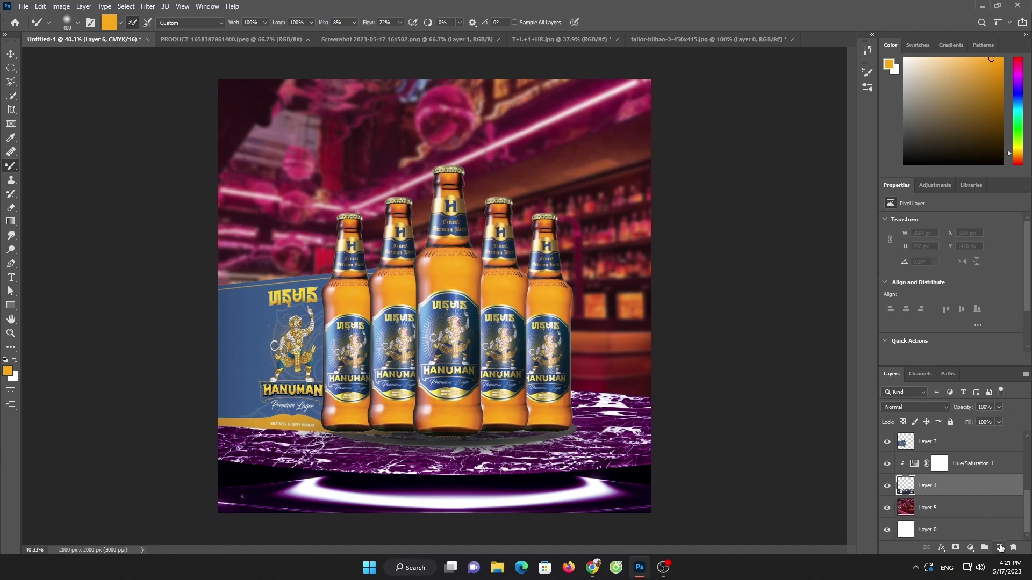
{"action": "left_click", "coordinate": [972, 465]}
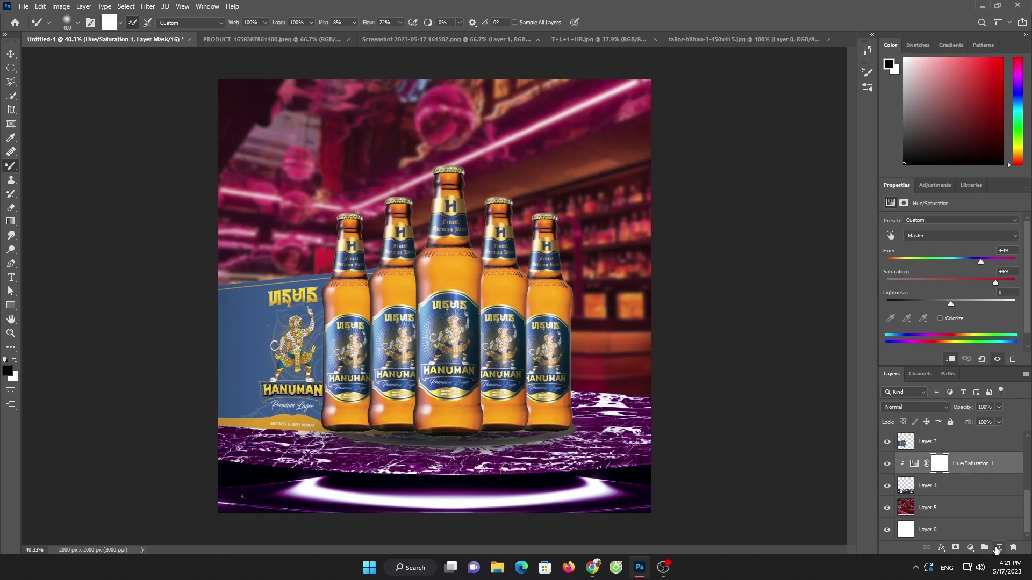
{"action": "left_click", "coordinate": [998, 548]}
Paint an orange glow and enlarge it, centred behind the bottles.
{"action": "left_click_drag", "start_coordinate": [408, 157], "coordinate": [387, 154]}
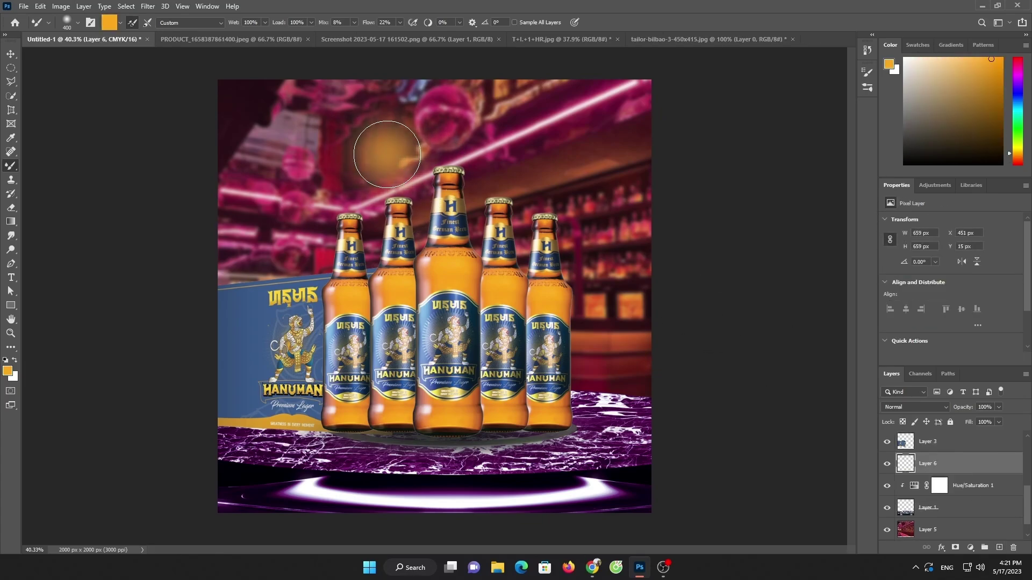
{"action": "key", "text": "ctrl+t"}
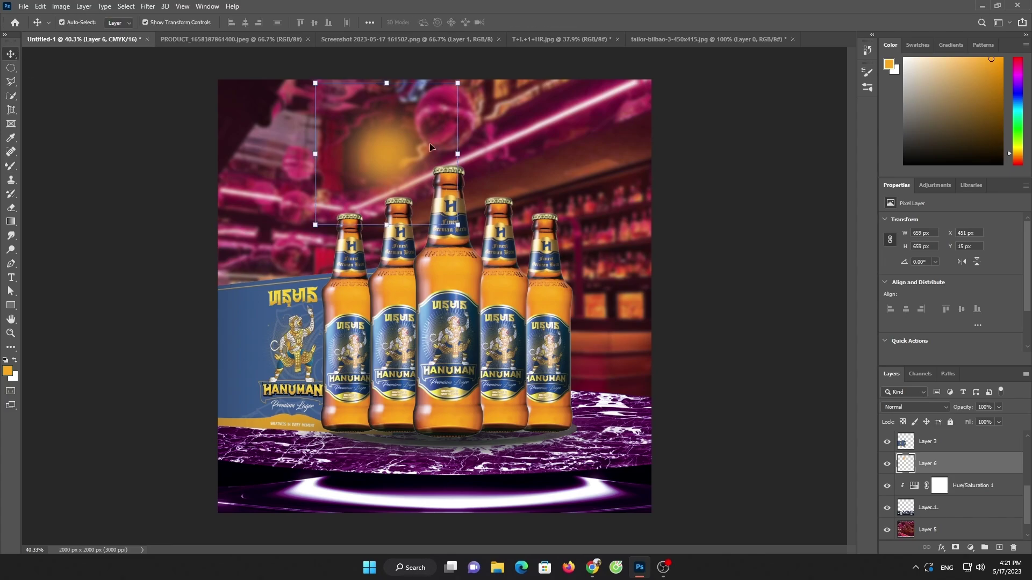
{"action": "mouse_move", "coordinate": [387, 225]}
{"action": "left_mouse_down"}
{"action": "mouse_move", "coordinate": [421, 411]}
{"action": "mouse_move", "coordinate": [421, 473]}
{"action": "left_mouse_up"}
{"action": "left_click_drag", "start_coordinate": [424, 224], "coordinate": [444, 183]}
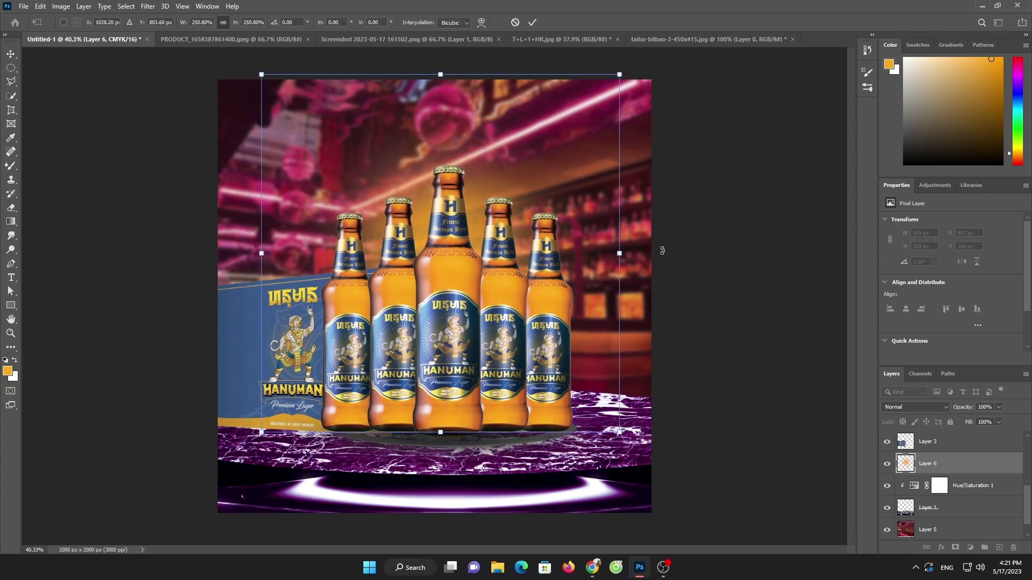
{"action": "left_click_drag", "start_coordinate": [619, 254], "coordinate": [672, 256]}
{"action": "left_click_drag", "start_coordinate": [522, 188], "coordinate": [506, 196]}
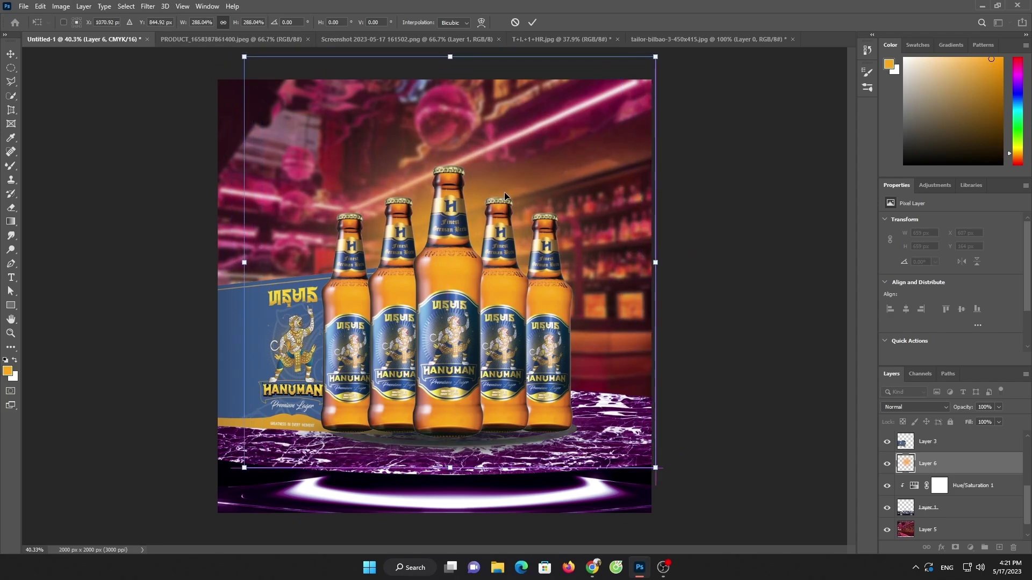
Enlarge the backdrop to about 340%, shift it right and down, and commit.
{"action": "left_click_drag", "start_coordinate": [227, 271], "coordinate": [171, 262]}
{"action": "left_click_drag", "start_coordinate": [415, 161], "coordinate": [439, 172]}
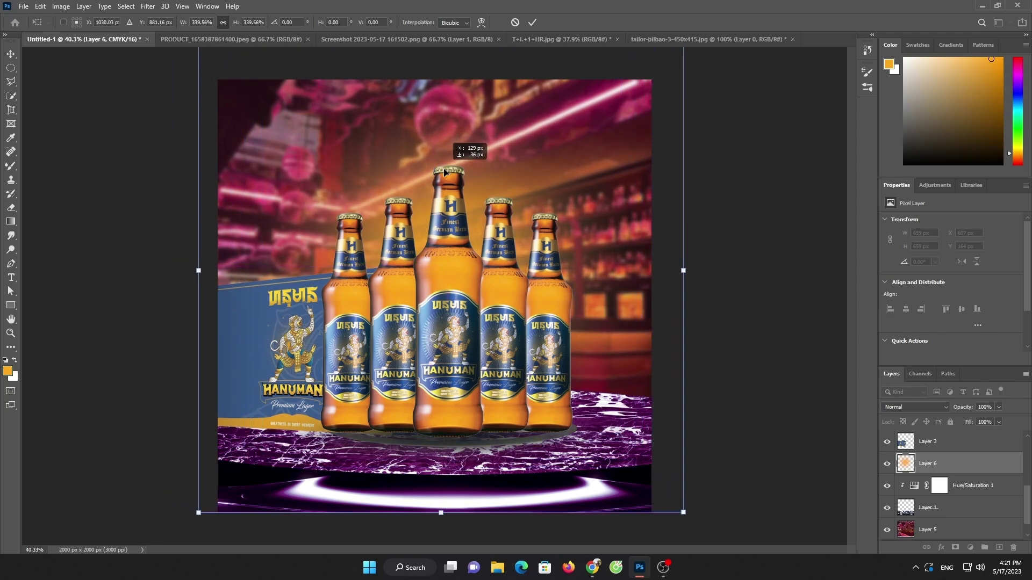
{"action": "left_click", "coordinate": [532, 22]}
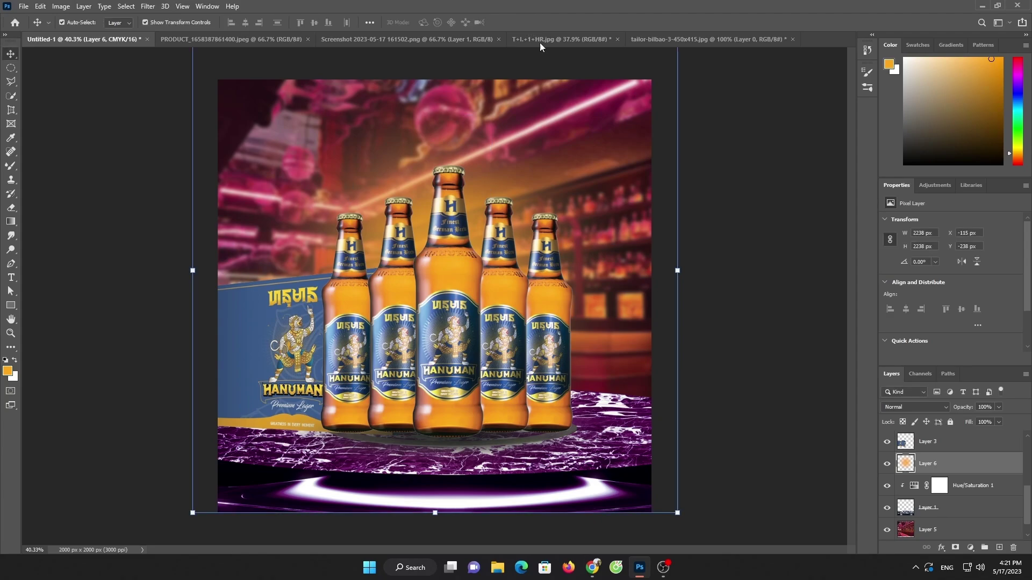
{"action": "left_click", "coordinate": [723, 245]}
{"action": "scroll", "coordinate": [568, 220], "scroll_direction": "down", "scroll_amount": 3}
{"action": "scroll", "coordinate": [598, 316], "scroll_direction": "up", "scroll_amount": 1}
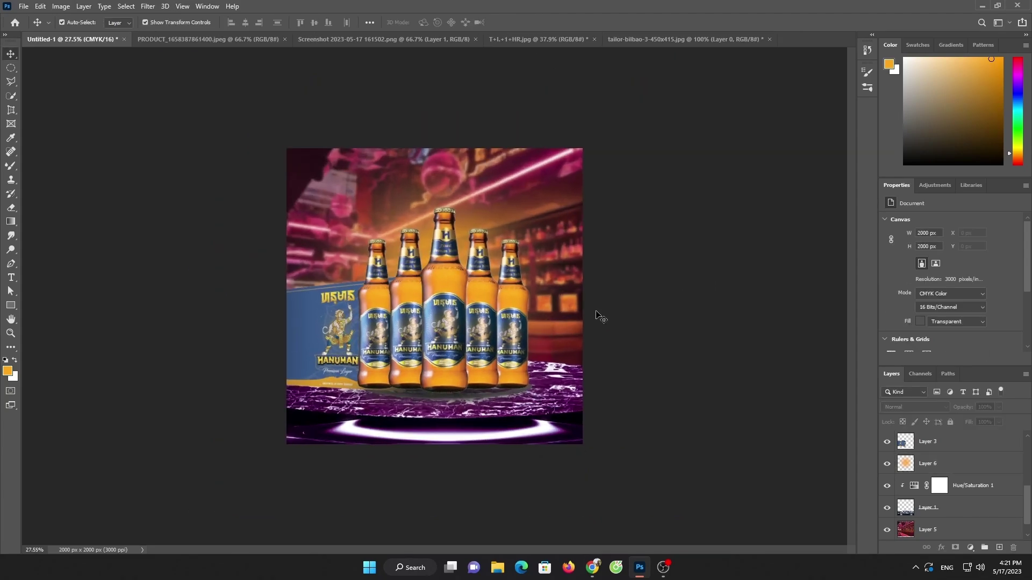
In Chrome, browse the Hanuman beer Cambodia image results and preview related images.
{"action": "left_click", "coordinate": [593, 567]}
{"action": "left_click", "coordinate": [323, 8]}
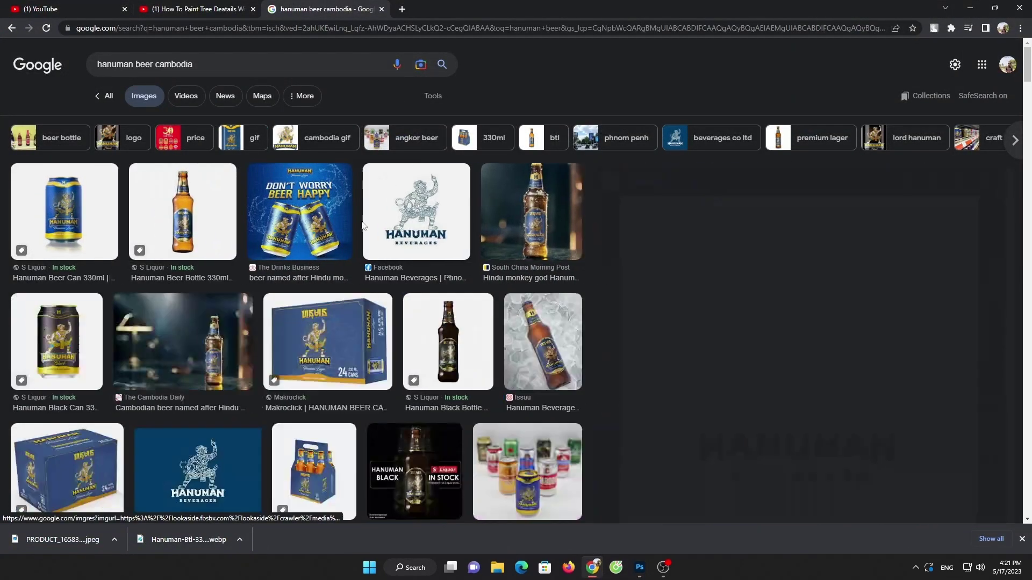
{"action": "left_click", "coordinate": [363, 225]}
{"action": "scroll", "coordinate": [805, 234], "scroll_direction": "down", "scroll_amount": 5}
{"action": "scroll", "coordinate": [811, 258], "scroll_direction": "down", "scroll_amount": 1}
{"action": "left_click", "coordinate": [818, 294]}
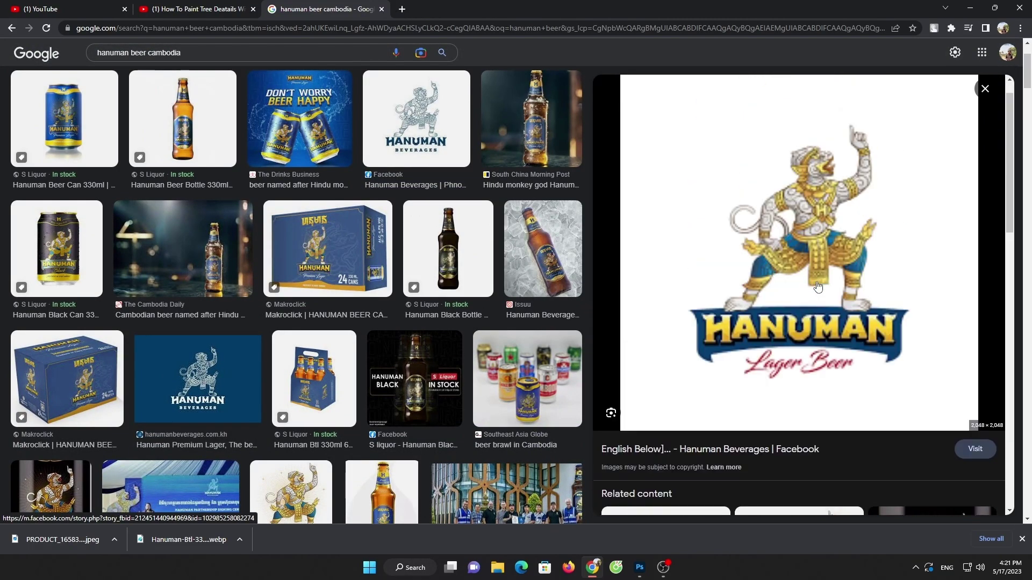
{"action": "scroll", "coordinate": [818, 288], "scroll_direction": "down", "scroll_amount": 2}
{"action": "scroll", "coordinate": [818, 285], "scroll_direction": "down", "scroll_amount": 4}
{"action": "scroll", "coordinate": [817, 285], "scroll_direction": "up", "scroll_amount": 6}
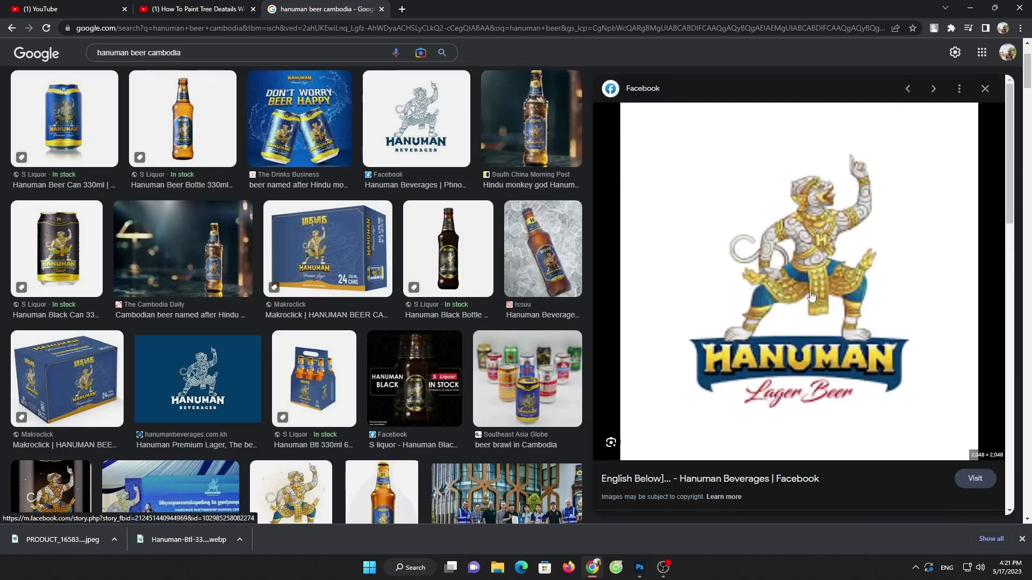
In a new tab, search Google Images for 'rice', correcting the 'lale' typo.
{"action": "left_click", "coordinate": [402, 9]}
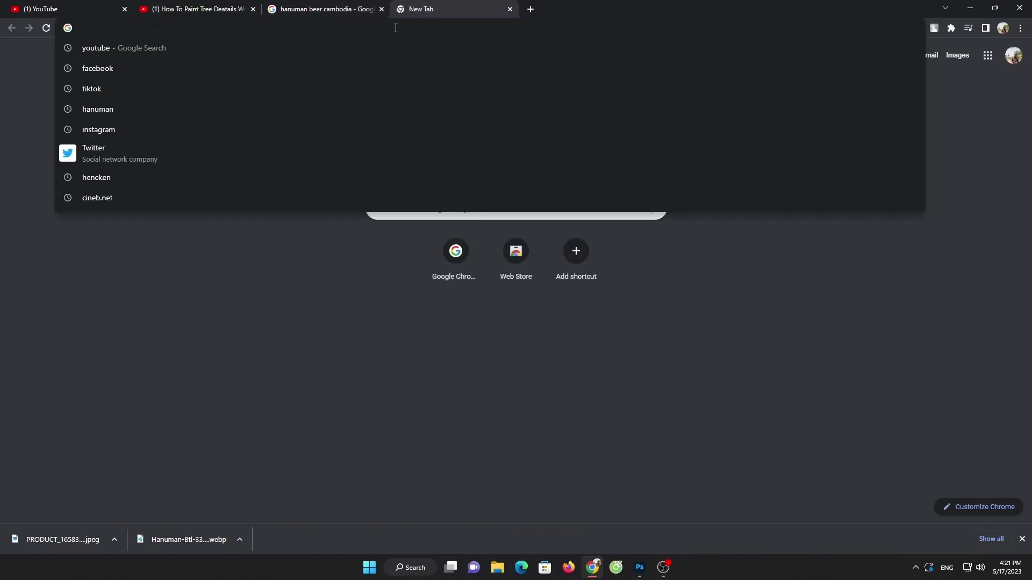
{"action": "type", "text": "lal"}
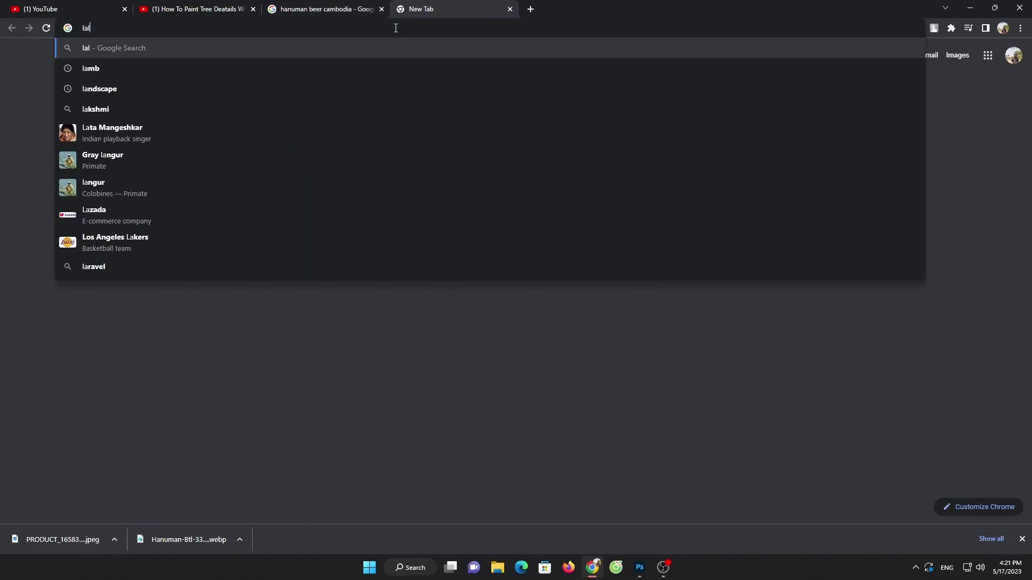
{"action": "type", "text": "e"}
{"action": "key", "text": "Return"}
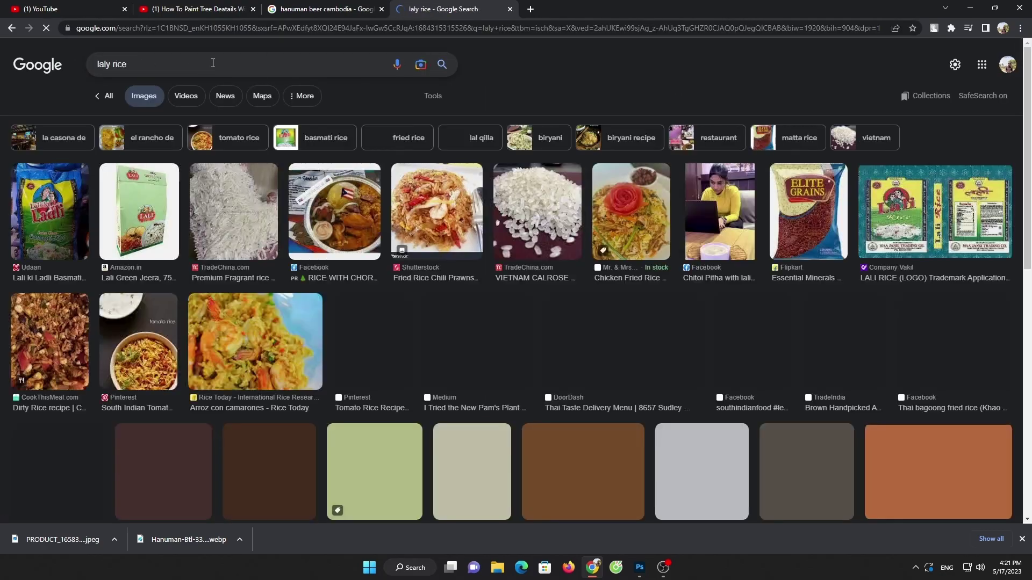
{"action": "double_click", "coordinate": [206, 62]}
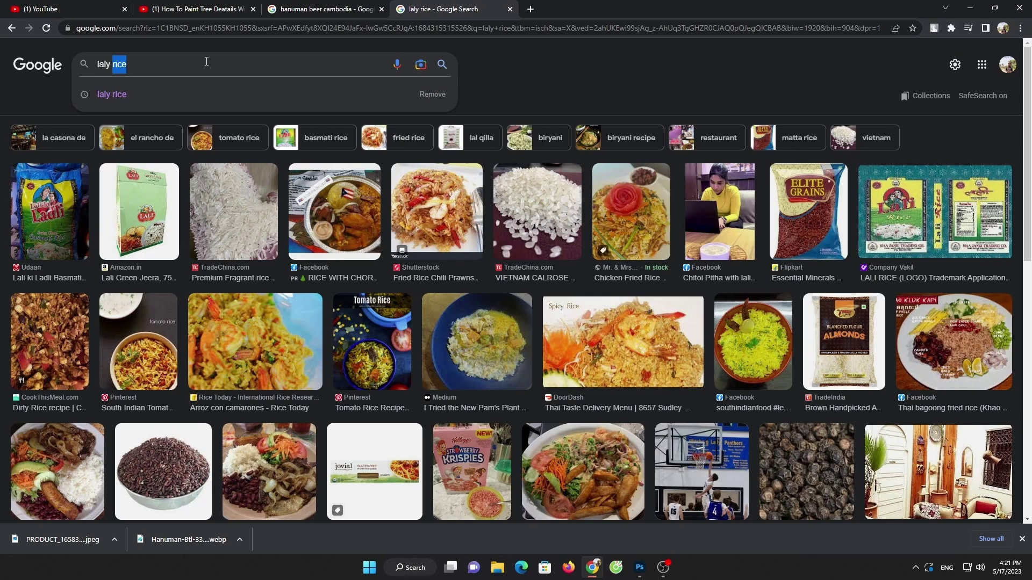
{"action": "key", "text": "ctrl+a"}
{"action": "key", "text": "BackSpace"}
{"action": "type", "text": "rice"}
{"action": "key", "text": "Return"}
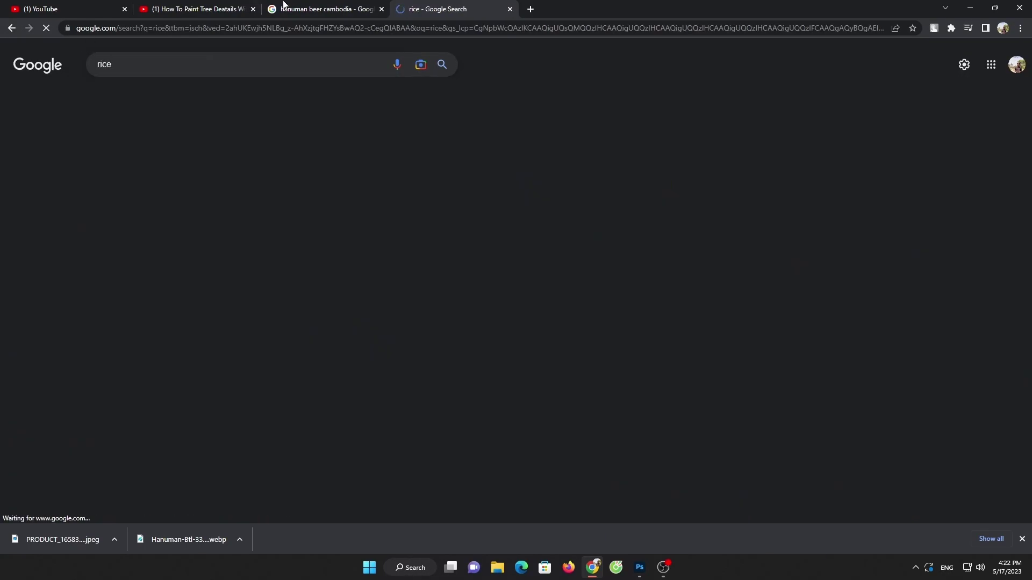
Return to the Hanuman beer results and preview the Hanuman Beverages logo image.
{"action": "left_click", "coordinate": [285, 6]}
{"action": "scroll", "coordinate": [627, 161], "scroll_direction": "down", "scroll_amount": 4}
{"action": "scroll", "coordinate": [801, 336], "scroll_direction": "down", "scroll_amount": 3}
{"action": "scroll", "coordinate": [822, 301], "scroll_direction": "down", "scroll_amount": 2}
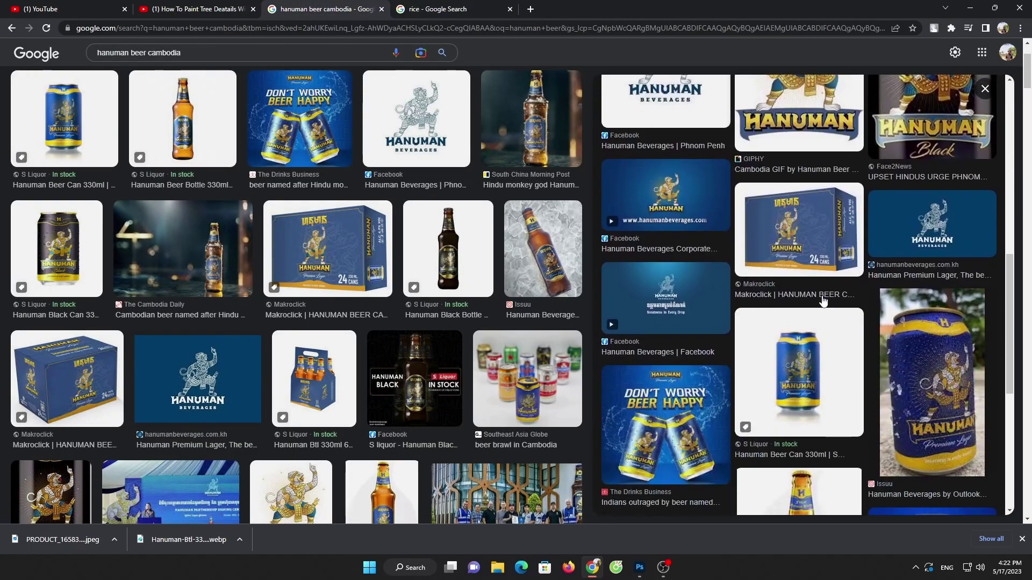
{"action": "scroll", "coordinate": [779, 317], "scroll_direction": "down", "scroll_amount": 3}
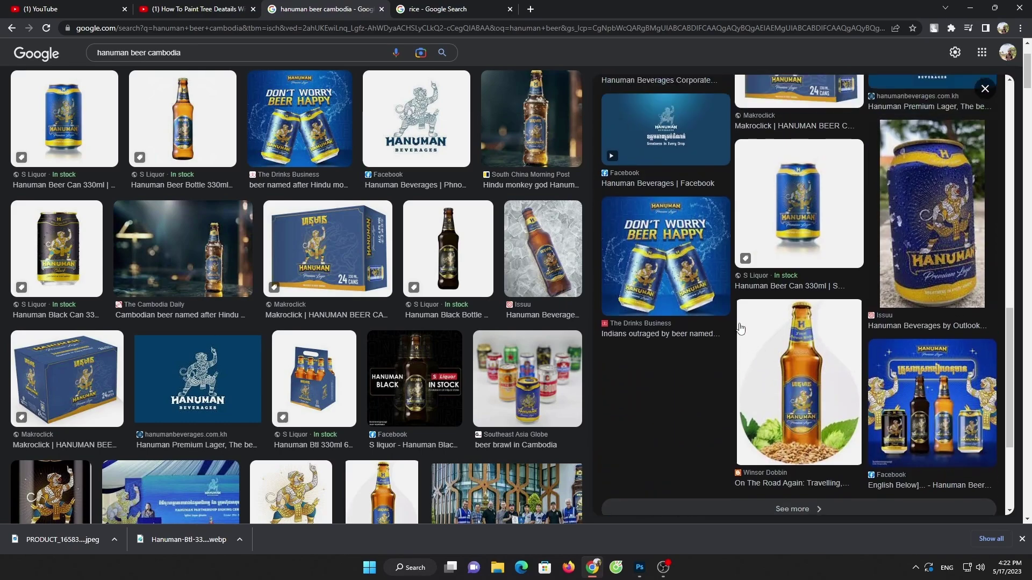
{"action": "scroll", "coordinate": [740, 327], "scroll_direction": "up", "scroll_amount": 4}
{"action": "scroll", "coordinate": [461, 322], "scroll_direction": "up", "scroll_amount": 2}
{"action": "left_click", "coordinate": [419, 235]}
{"action": "scroll", "coordinate": [807, 333], "scroll_direction": "down", "scroll_amount": 5}
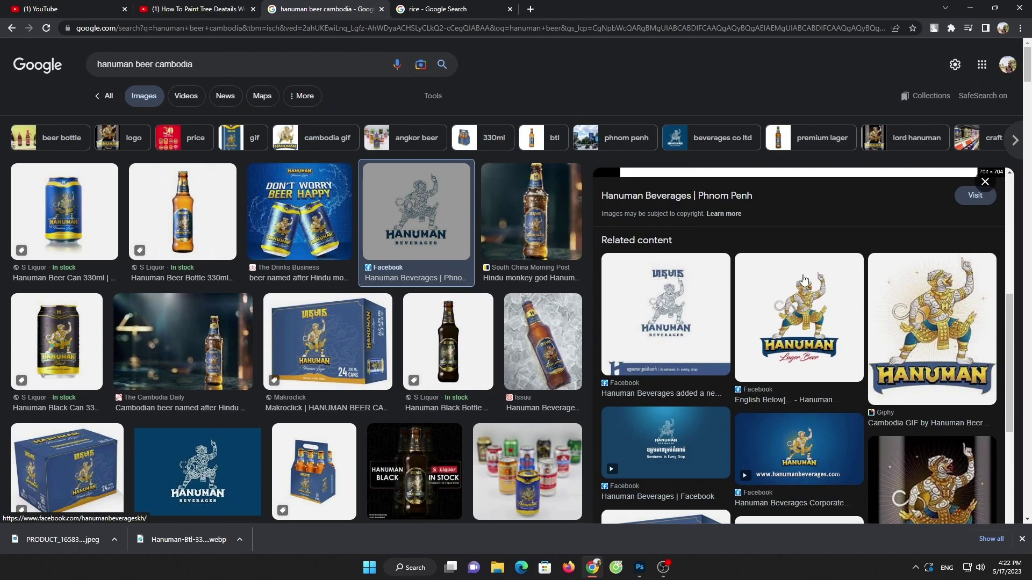
{"action": "scroll", "coordinate": [887, 344], "scroll_direction": "down", "scroll_amount": 4}
{"action": "scroll", "coordinate": [921, 347], "scroll_direction": "down", "scroll_amount": 2}
{"action": "scroll", "coordinate": [903, 344], "scroll_direction": "up", "scroll_amount": 10}
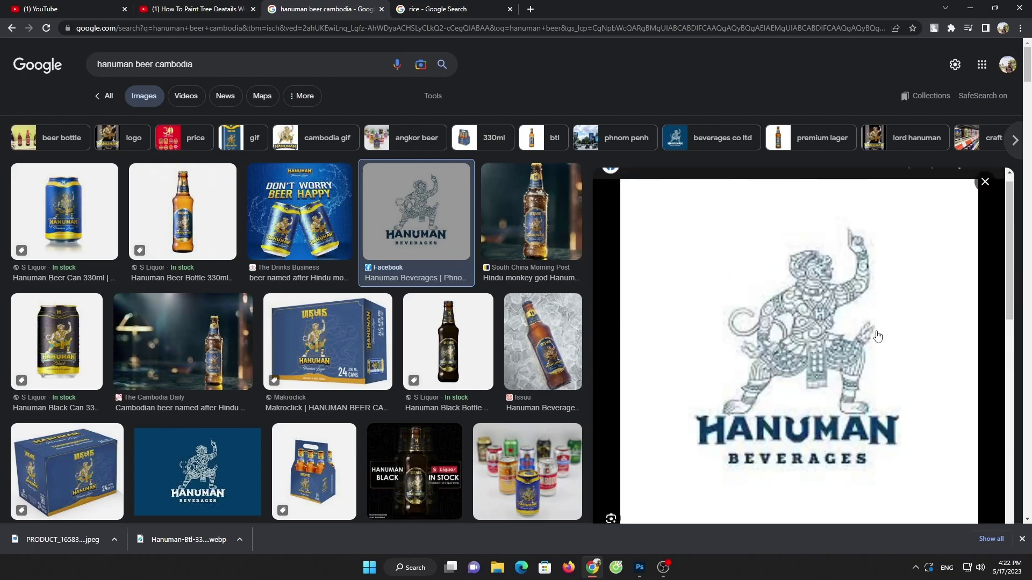
{"action": "scroll", "coordinate": [878, 335], "scroll_direction": "down", "scroll_amount": 4}
Open the Hanuman Lager Beer logo and save it as images.png.
{"action": "left_click", "coordinate": [878, 336]}
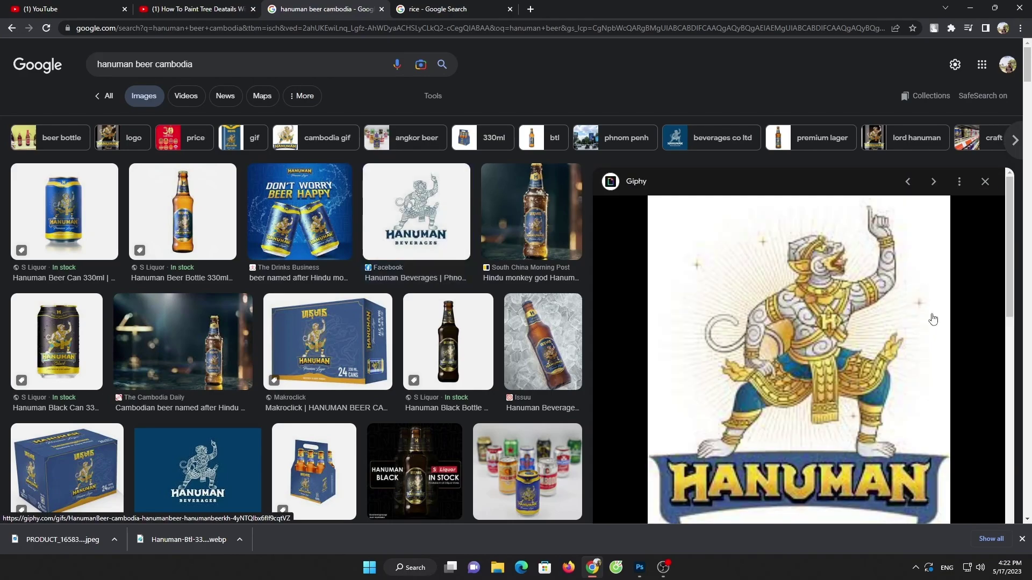
{"action": "scroll", "coordinate": [860, 338], "scroll_direction": "down", "scroll_amount": 5}
{"action": "left_click", "coordinate": [816, 338]}
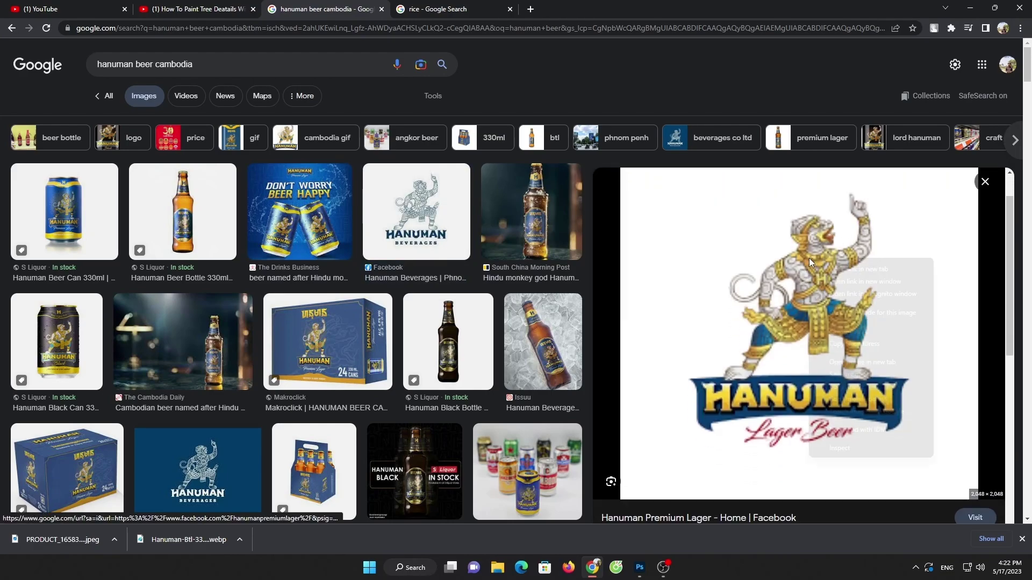
{"action": "right_click", "coordinate": [805, 258]}
{"action": "left_click", "coordinate": [839, 375]}
{"action": "left_click", "coordinate": [941, 537]}
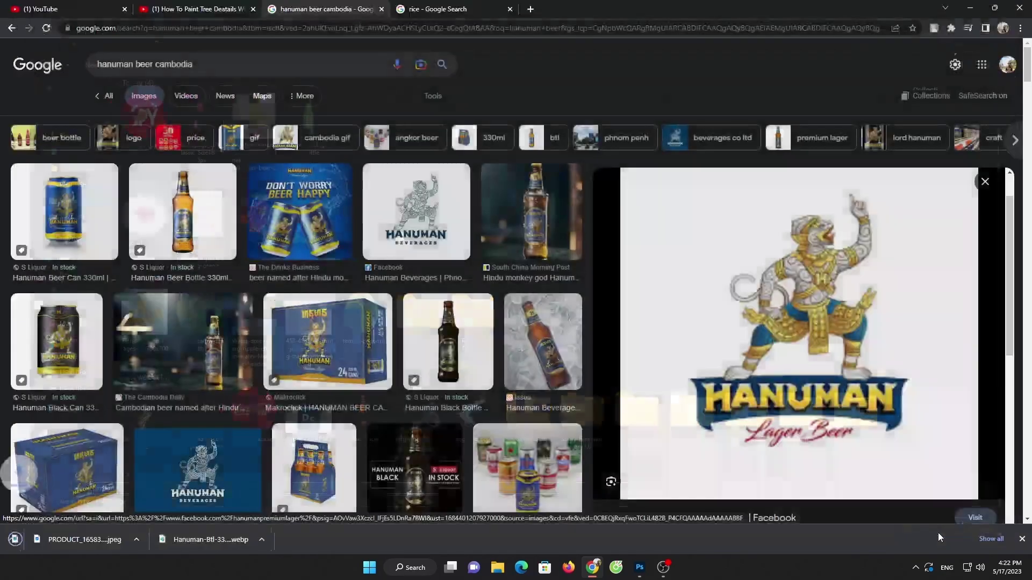
Switch to the rice results and filter them with the 'crop' chip.
{"action": "key", "text": "ctrl+Tab"}
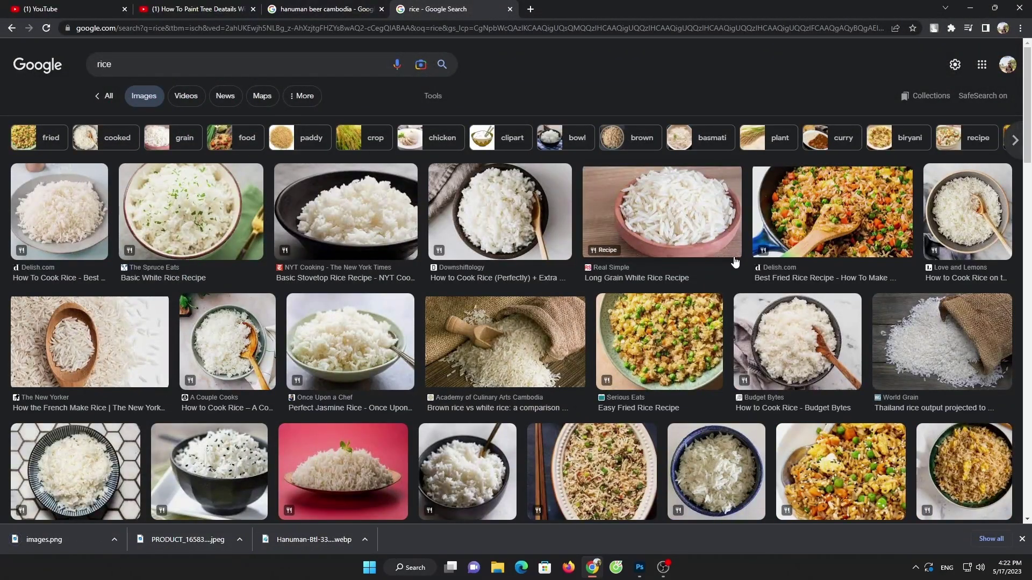
{"action": "scroll", "coordinate": [736, 261], "scroll_direction": "down", "scroll_amount": 5}
{"action": "scroll", "coordinate": [734, 262], "scroll_direction": "down", "scroll_amount": 5}
{"action": "scroll", "coordinate": [733, 260], "scroll_direction": "down", "scroll_amount": 5}
{"action": "scroll", "coordinate": [730, 260], "scroll_direction": "down", "scroll_amount": 2}
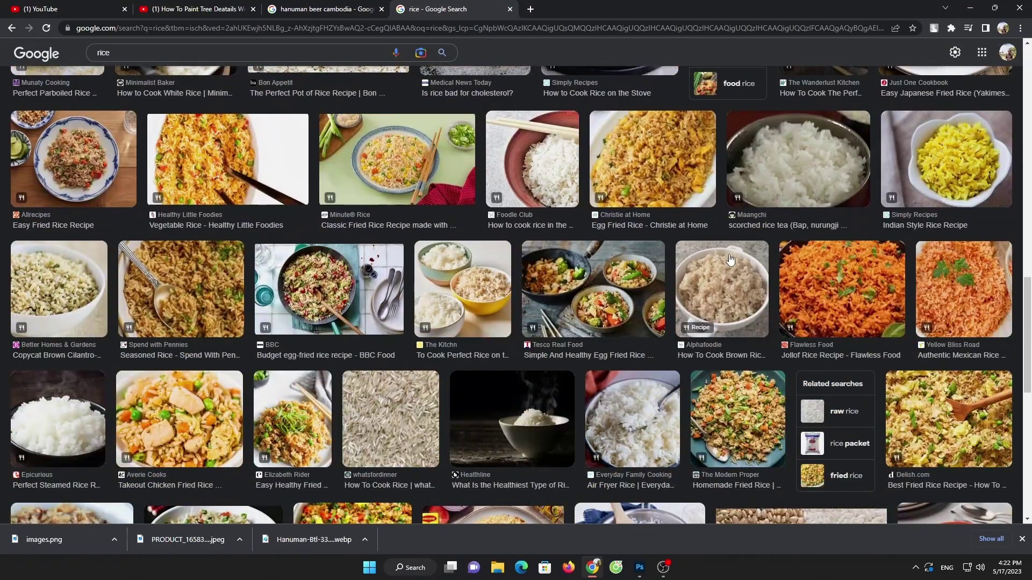
{"action": "scroll", "coordinate": [730, 260], "scroll_direction": "up", "scroll_amount": 3}
{"action": "left_click", "coordinate": [518, 78]}
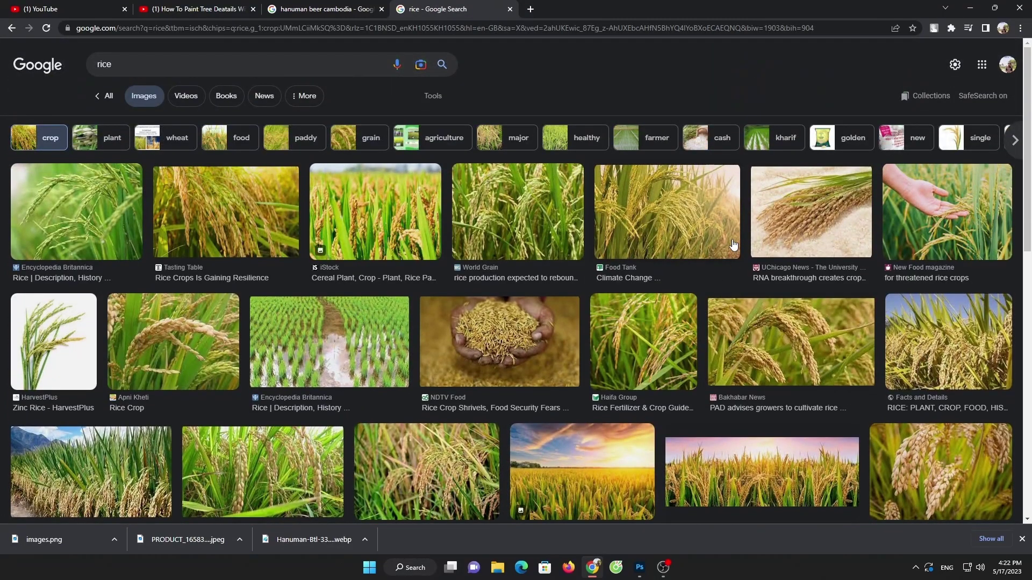
Preview the iStock rice paddy photo, then close the preview.
{"action": "left_click", "coordinate": [401, 228]}
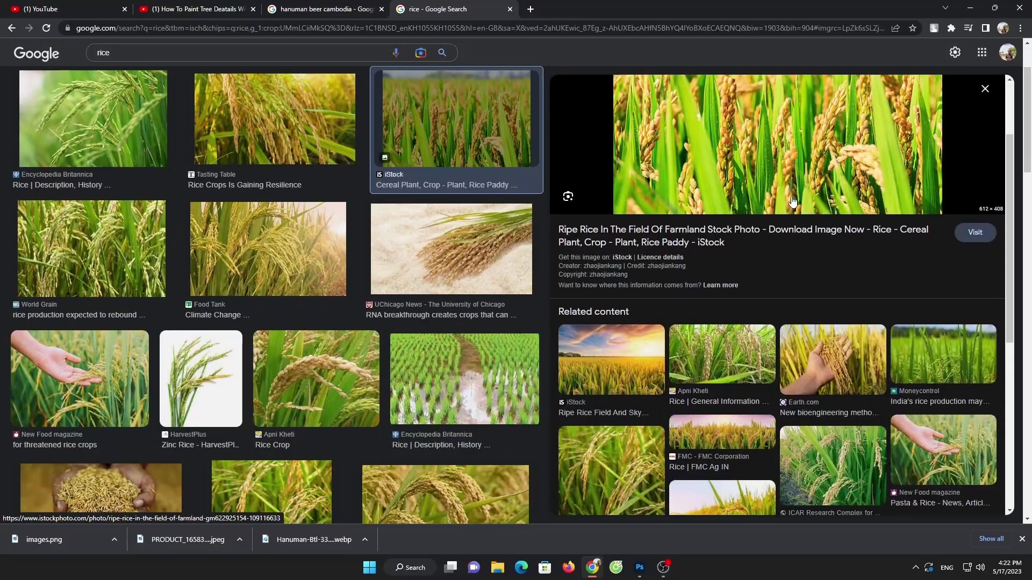
{"action": "scroll", "coordinate": [344, 301], "scroll_direction": "down", "scroll_amount": 5}
{"action": "scroll", "coordinate": [355, 317], "scroll_direction": "down", "scroll_amount": 5}
{"action": "scroll", "coordinate": [358, 322], "scroll_direction": "down", "scroll_amount": 2}
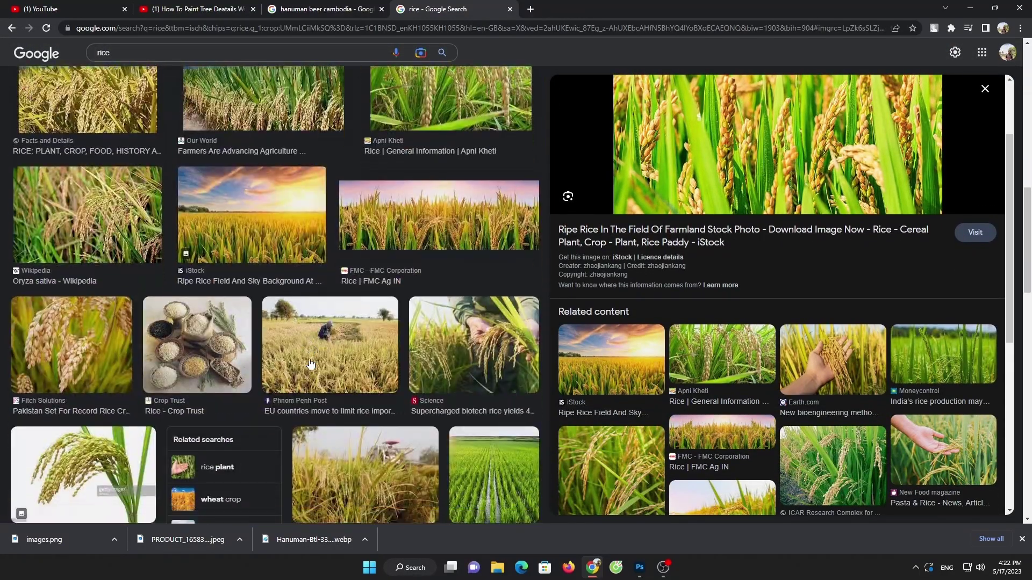
{"action": "scroll", "coordinate": [358, 322], "scroll_direction": "down", "scroll_amount": 4}
{"action": "scroll", "coordinate": [376, 301], "scroll_direction": "down", "scroll_amount": 5}
{"action": "left_click", "coordinate": [985, 88]}
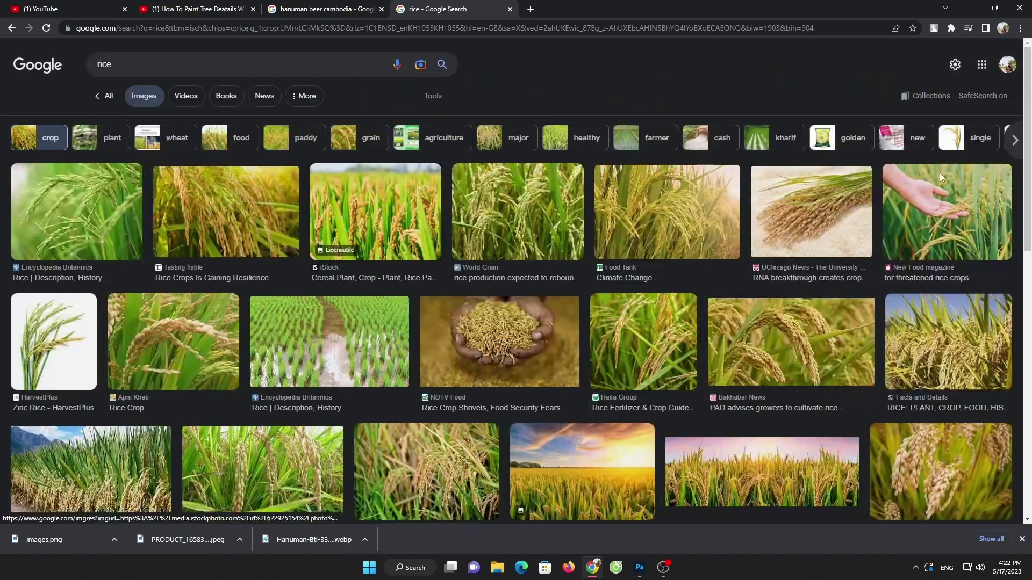
Preview the circular Crops rice image further down, then return up the results.
{"action": "scroll", "coordinate": [848, 283], "scroll_direction": "down", "scroll_amount": 5}
{"action": "scroll", "coordinate": [847, 284], "scroll_direction": "down", "scroll_amount": 5}
{"action": "scroll", "coordinate": [779, 287], "scroll_direction": "down", "scroll_amount": 1}
{"action": "scroll", "coordinate": [699, 291], "scroll_direction": "down", "scroll_amount": 4}
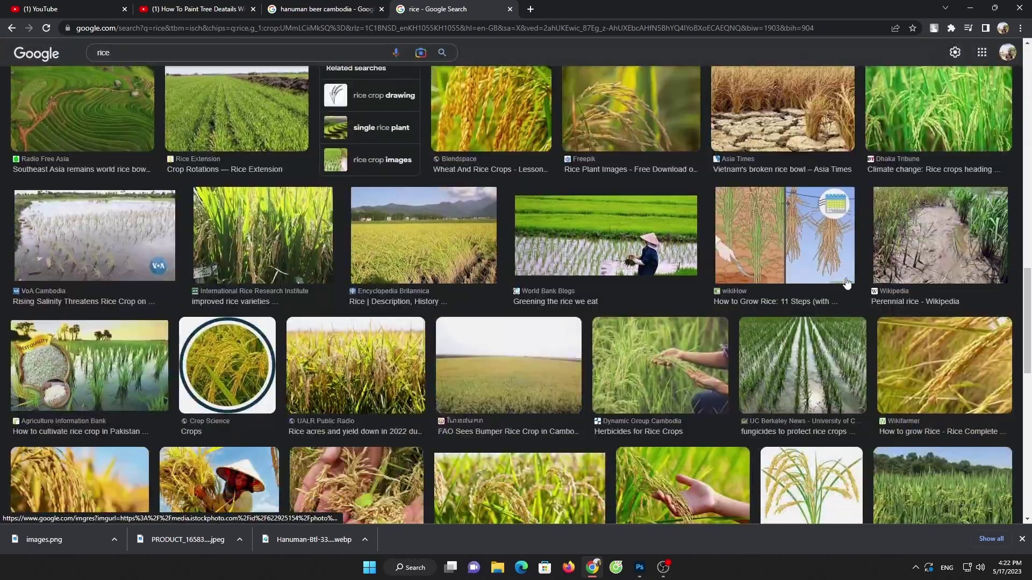
{"action": "scroll", "coordinate": [629, 295], "scroll_direction": "down", "scroll_amount": 3}
{"action": "left_click", "coordinate": [237, 215]}
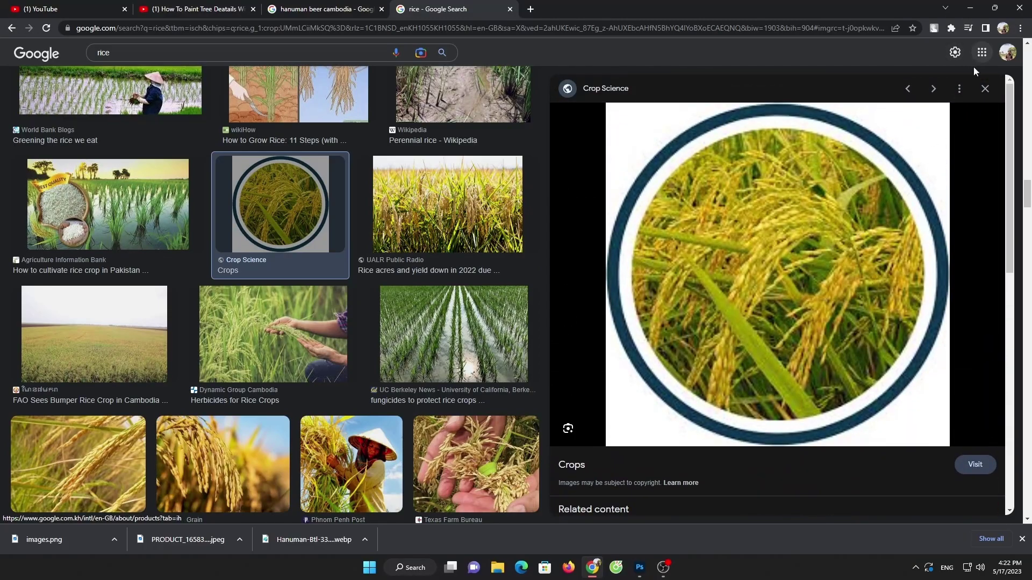
{"action": "key", "text": "Escape"}
{"action": "scroll", "coordinate": [699, 258], "scroll_direction": "up", "scroll_amount": 5}
{"action": "scroll", "coordinate": [600, 274], "scroll_direction": "up", "scroll_amount": 5}
{"action": "scroll", "coordinate": [601, 274], "scroll_direction": "up", "scroll_amount": 5}
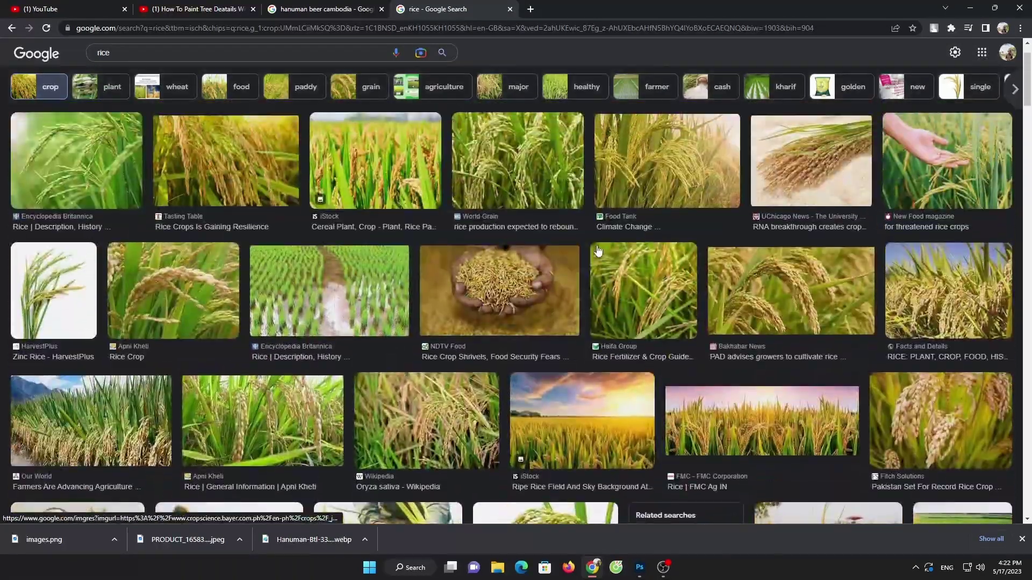
{"action": "scroll", "coordinate": [600, 274], "scroll_direction": "up", "scroll_amount": 2}
Download the iStock rice paddy photo and return to Photoshop.
{"action": "left_click", "coordinate": [390, 213]}
{"action": "right_click", "coordinate": [786, 222]}
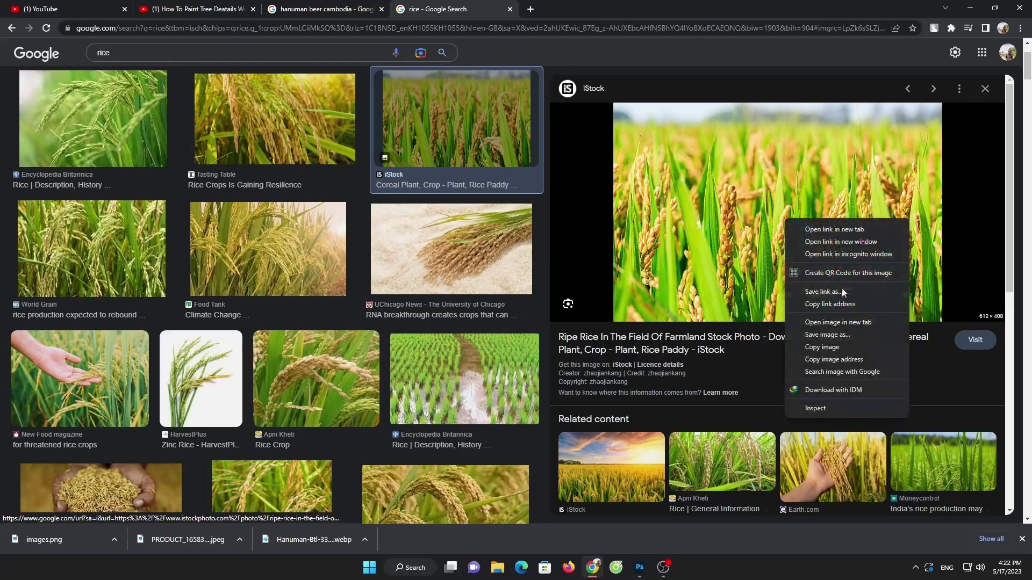
{"action": "left_click", "coordinate": [842, 335]}
{"action": "left_click", "coordinate": [941, 537]}
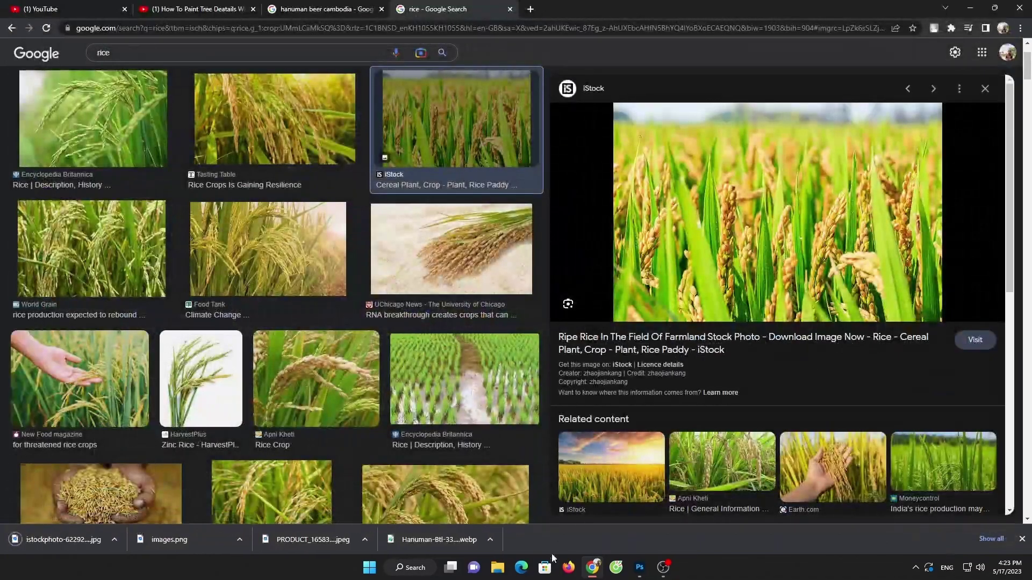
{"action": "left_click", "coordinate": [640, 568]}
Open the saved Hanuman logo image and drag the logo with the Move tool.
{"action": "left_click", "coordinate": [24, 6]}
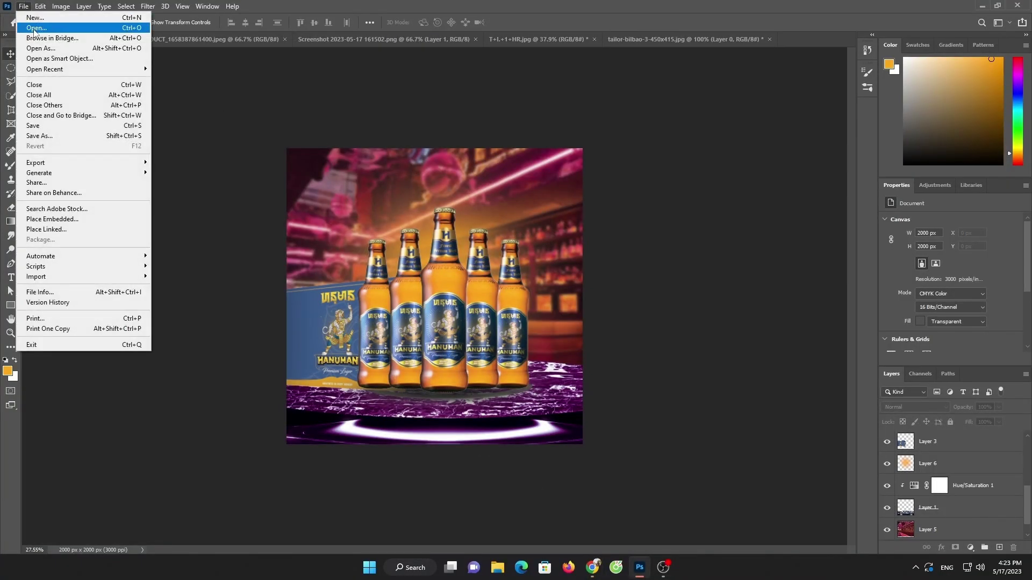
{"action": "left_click", "coordinate": [37, 33]}
{"action": "double_click", "coordinate": [180, 110]}
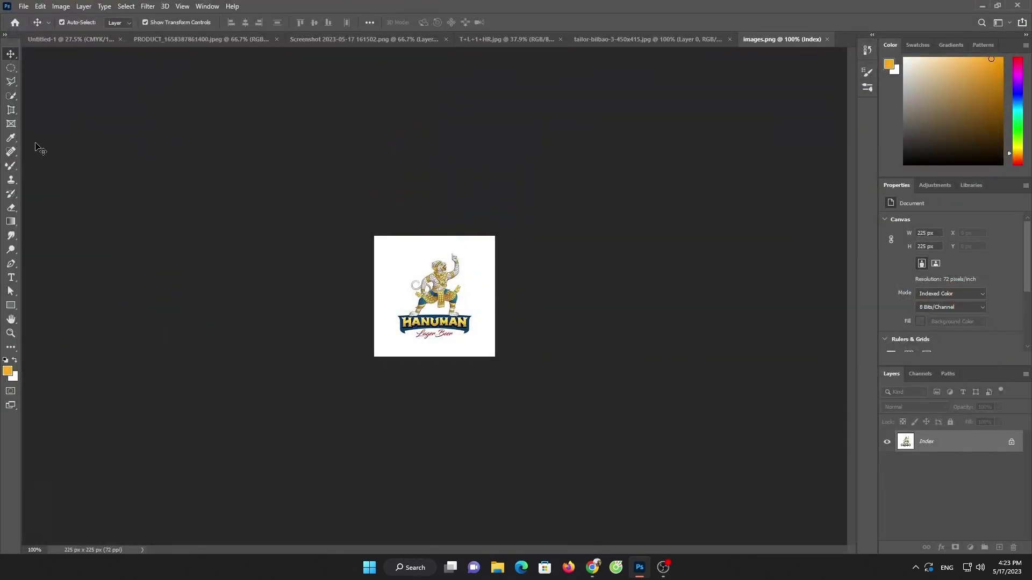
{"action": "left_click", "coordinate": [10, 96]}
{"action": "left_click", "coordinate": [11, 54]}
{"action": "mouse_move", "coordinate": [424, 273]}
{"action": "left_mouse_down"}
{"action": "mouse_move", "coordinate": [141, 47]}
{"action": "mouse_move", "coordinate": [340, 215]}
{"action": "left_mouse_up"}
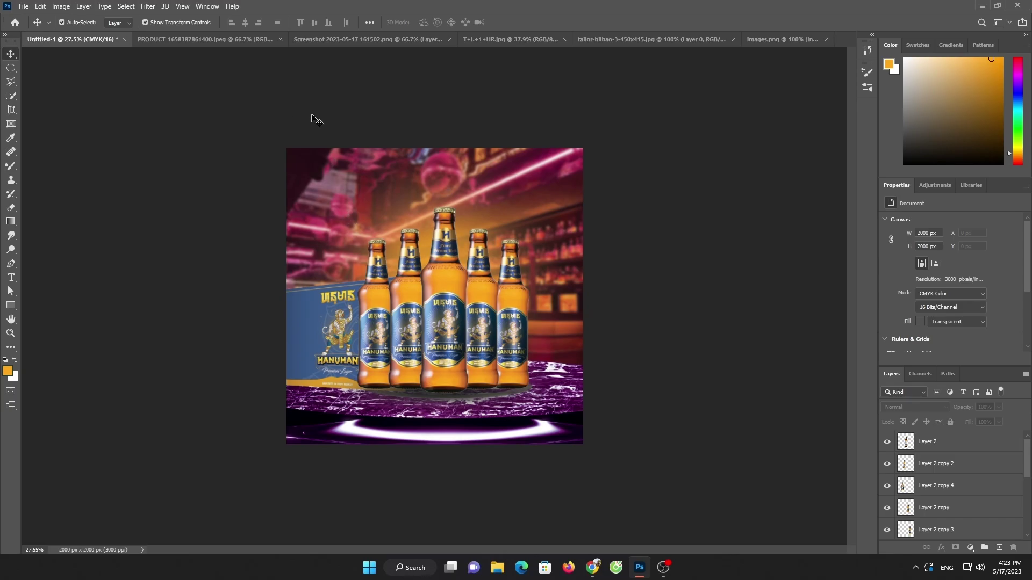
Close the pedestal reference image without saving changes.
{"action": "scroll", "coordinate": [965, 472], "scroll_direction": "down", "scroll_amount": 1}
{"action": "scroll", "coordinate": [965, 472], "scroll_direction": "down", "scroll_amount": 2}
{"action": "scroll", "coordinate": [965, 472], "scroll_direction": "down", "scroll_amount": 1}
{"action": "scroll", "coordinate": [965, 472], "scroll_direction": "down", "scroll_amount": 1}
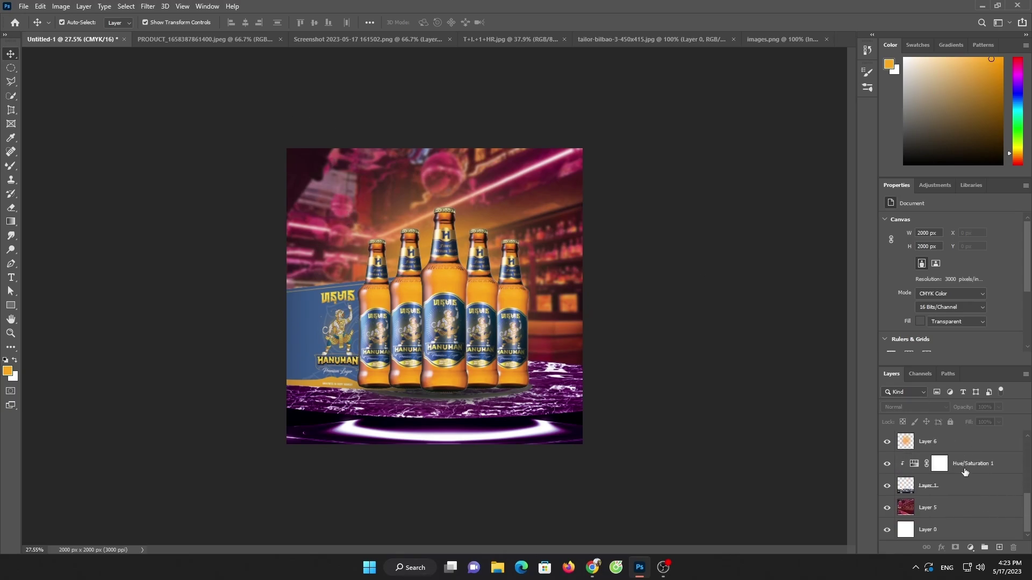
{"action": "left_click_drag", "start_coordinate": [977, 493], "coordinate": [978, 493]}
{"action": "left_click", "coordinate": [573, 40]}
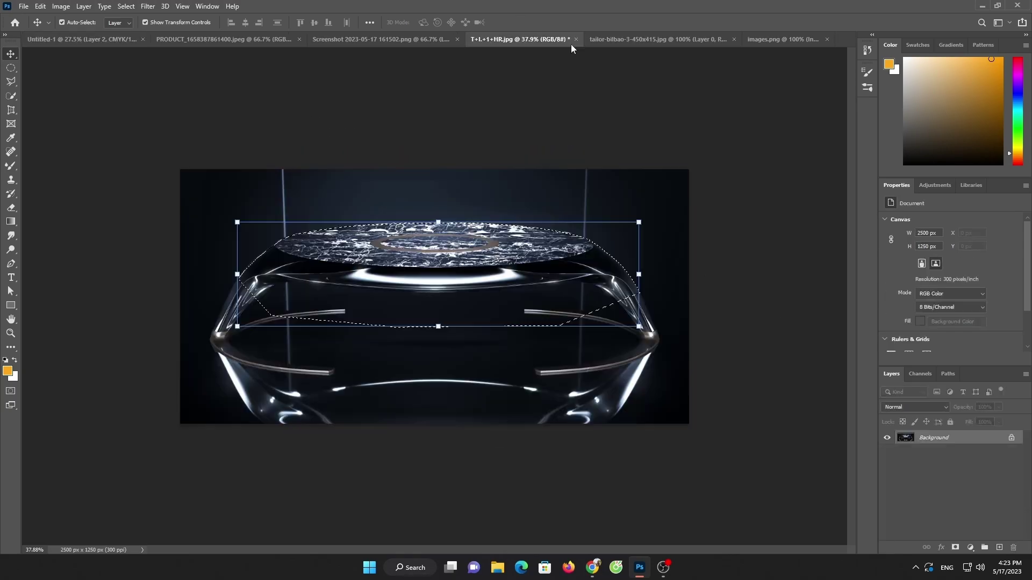
{"action": "key", "text": "n"}
{"action": "left_click", "coordinate": [508, 44]}
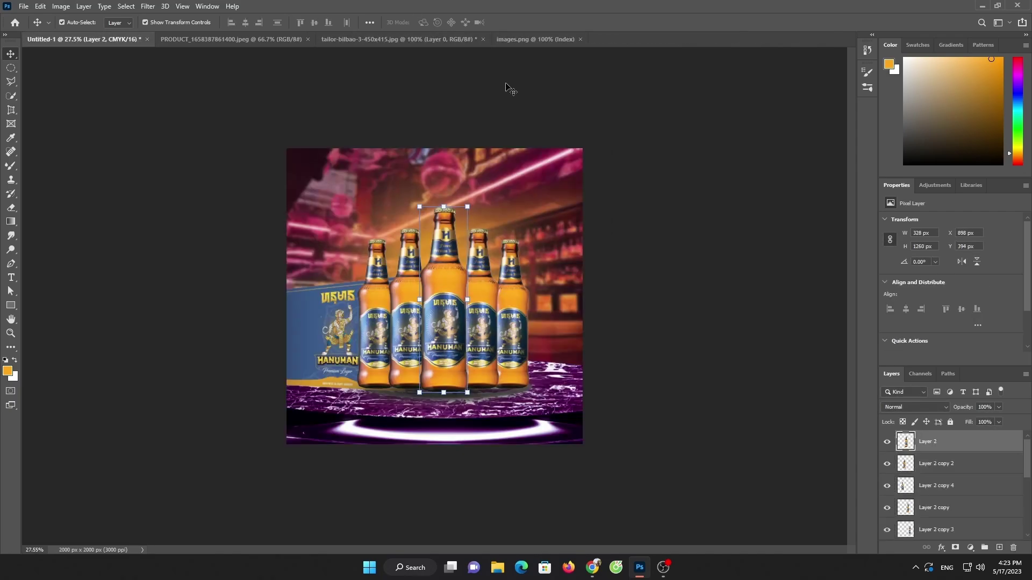
Close the bar backdrop source without saving and make the logo image active.
{"action": "left_click", "coordinate": [482, 40]}
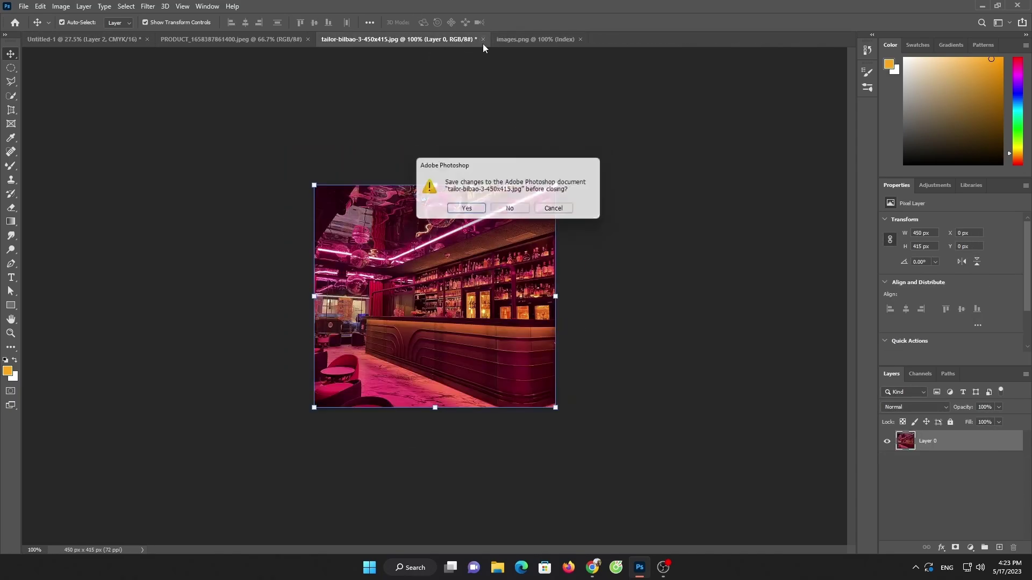
{"action": "left_click", "coordinate": [510, 211]}
{"action": "left_click", "coordinate": [286, 43]}
{"action": "left_click", "coordinate": [350, 39]}
{"action": "left_click_drag", "start_coordinate": [436, 293], "coordinate": [96, 44]}
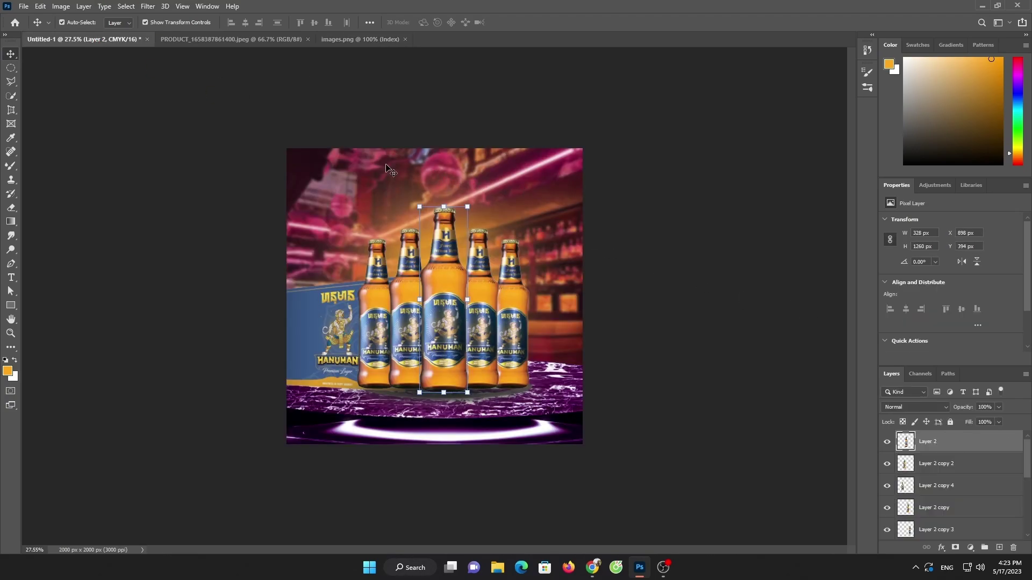
{"action": "left_click_drag", "start_coordinate": [387, 166], "coordinate": [374, 59]}
Marquee-select the whole Hanuman logo in images.png and drag it into the ad.
{"action": "right_click", "coordinate": [16, 71]}
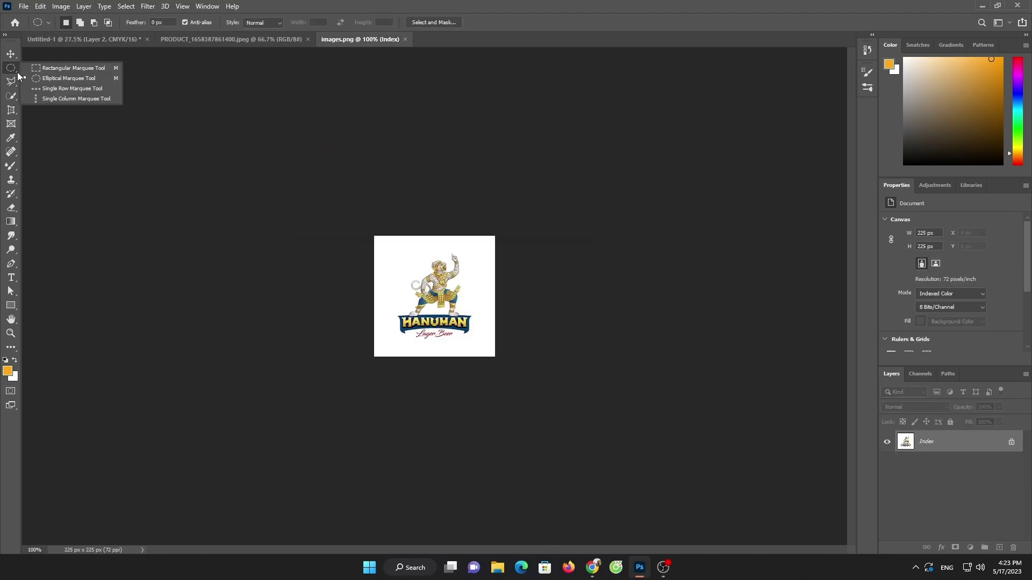
{"action": "left_click", "coordinate": [47, 71]}
{"action": "left_click_drag", "start_coordinate": [374, 237], "coordinate": [497, 376]}
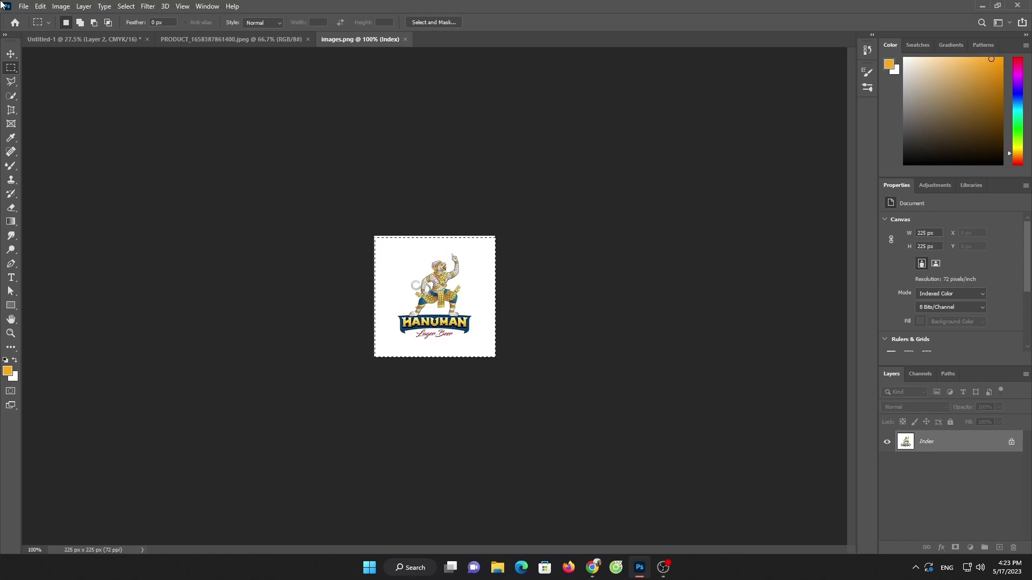
{"action": "left_click", "coordinate": [12, 54]}
{"action": "left_click_drag", "start_coordinate": [401, 258], "coordinate": [345, 179]}
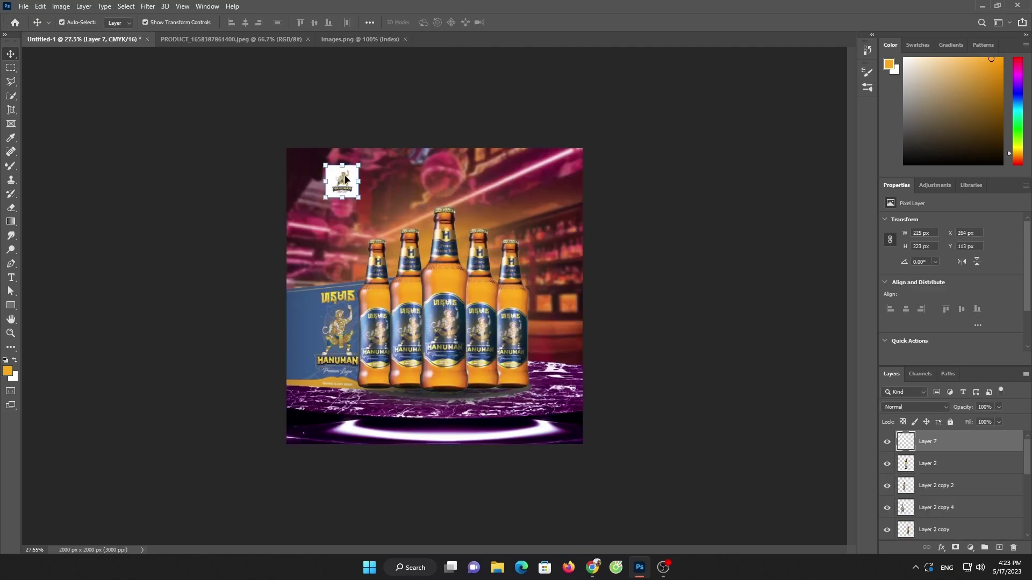
Enlarge the logo, set its blend mode to Linear Burn, and move it upper right.
{"action": "mouse_move", "coordinate": [359, 199]}
{"action": "left_mouse_down"}
{"action": "mouse_move", "coordinate": [392, 230]}
{"action": "mouse_move", "coordinate": [396, 258]}
{"action": "mouse_move", "coordinate": [378, 245]}
{"action": "left_mouse_up"}
{"action": "left_click", "coordinate": [532, 22]}
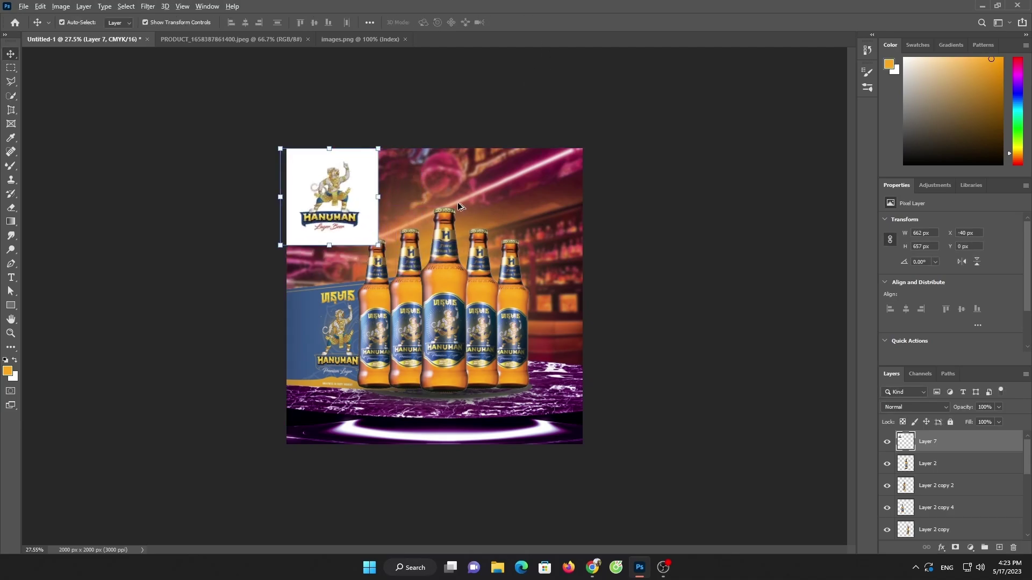
{"action": "scroll", "coordinate": [457, 226], "scroll_direction": "up", "scroll_amount": 2}
{"action": "left_click", "coordinate": [920, 407]}
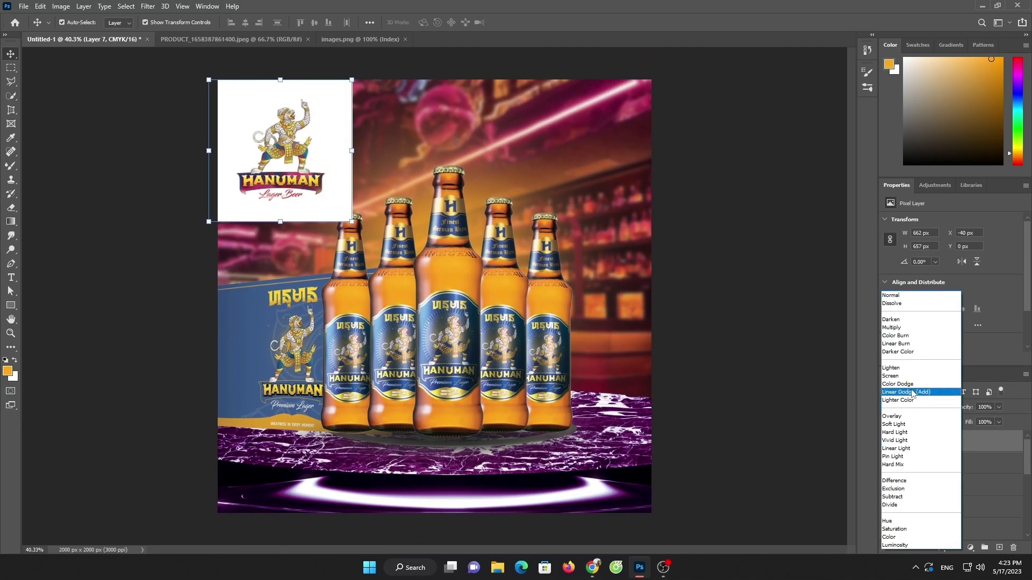
{"action": "left_click", "coordinate": [914, 346]}
{"action": "left_click_drag", "start_coordinate": [288, 129], "coordinate": [590, 117]}
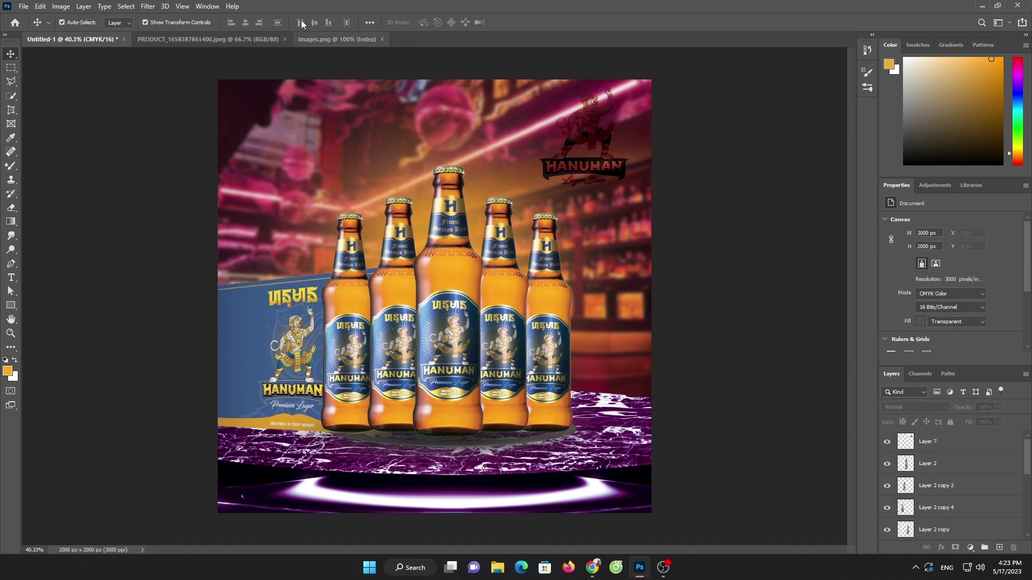
Open the rice-field photo alongside the bottle ad.
{"action": "left_click", "coordinate": [262, 40]}
{"action": "left_click", "coordinate": [314, 41]}
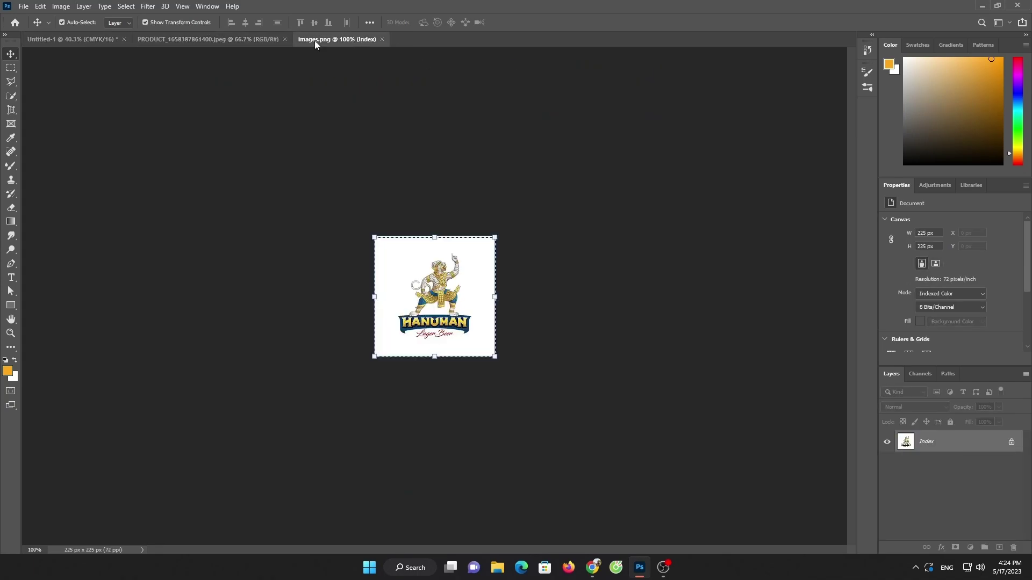
{"action": "left_click", "coordinate": [24, 6]}
{"action": "left_click", "coordinate": [32, 32]}
{"action": "double_click", "coordinate": [473, 232]}
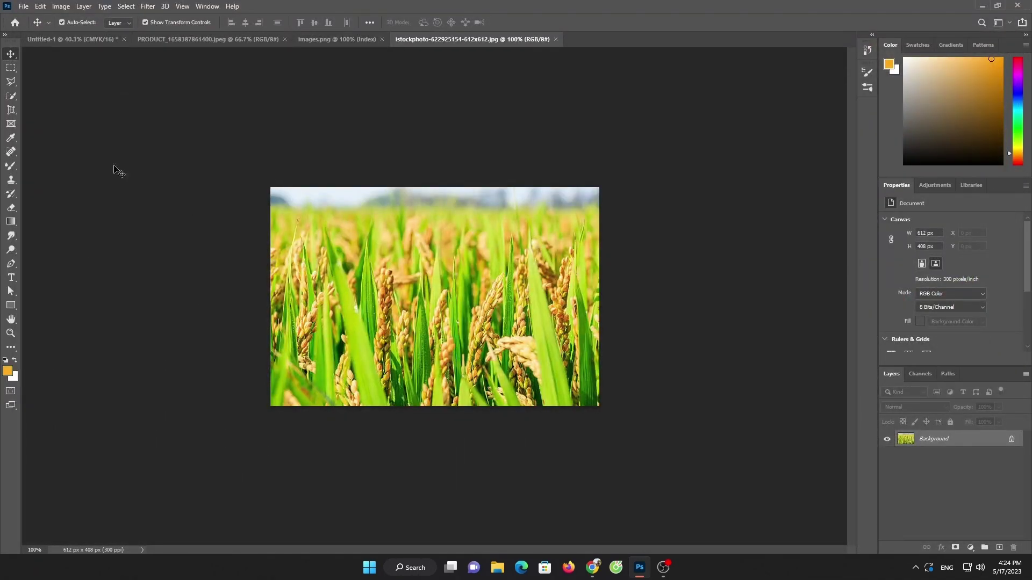
{"action": "left_click", "coordinate": [69, 40]}
Draw an orange circle at the pedestal's right and drag the rice-field photo into the ad.
{"action": "left_click", "coordinate": [16, 308]}
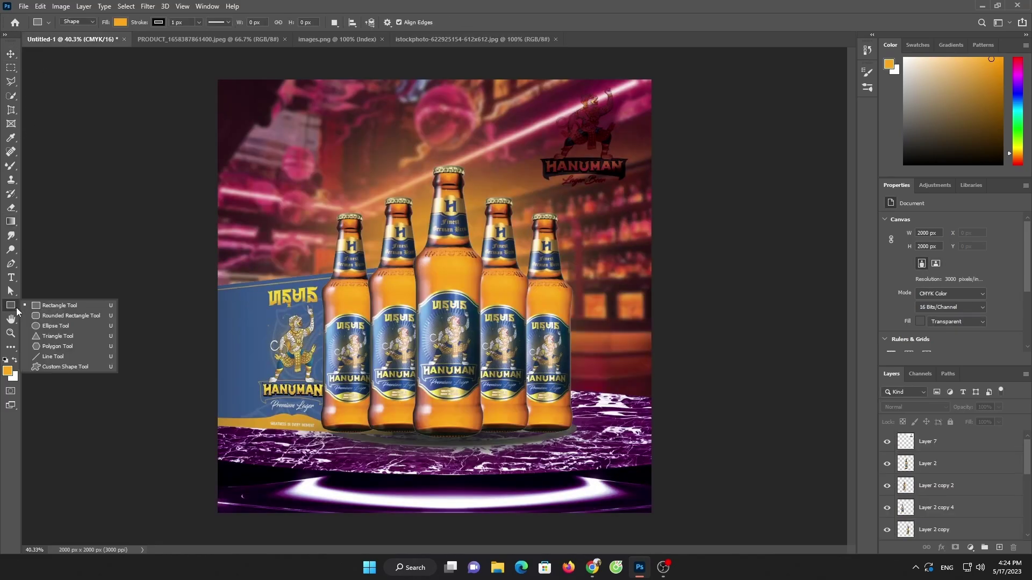
{"action": "left_click", "coordinate": [32, 325]}
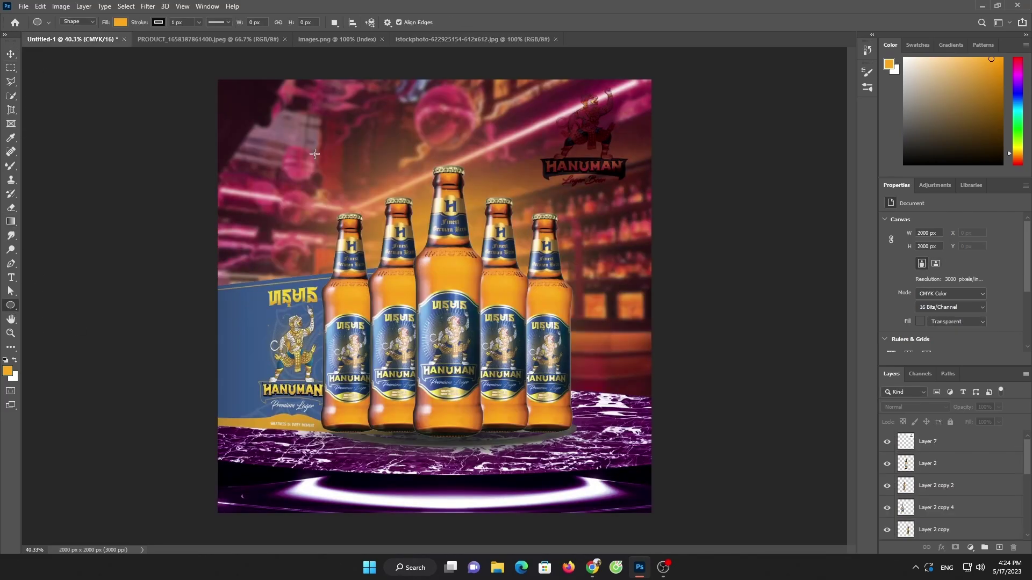
{"action": "left_click_drag", "start_coordinate": [494, 329], "coordinate": [607, 450]}
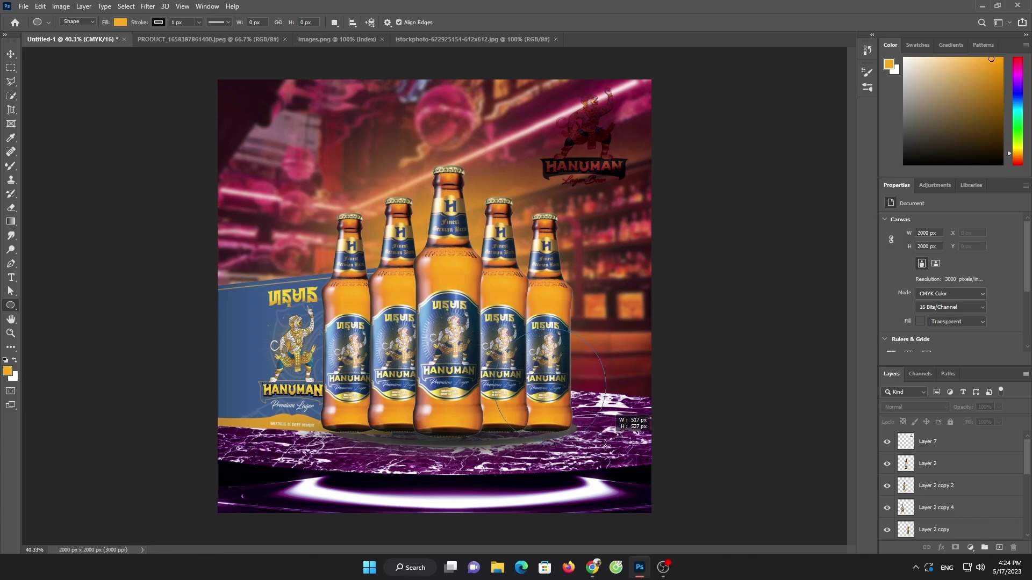
{"action": "left_click", "coordinate": [492, 39]}
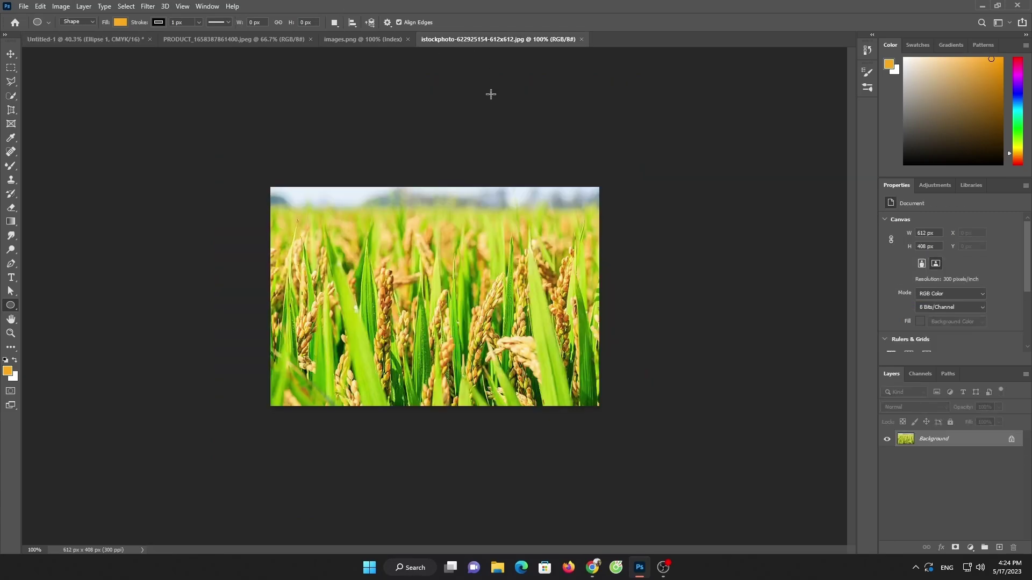
{"action": "left_click", "coordinate": [10, 54]}
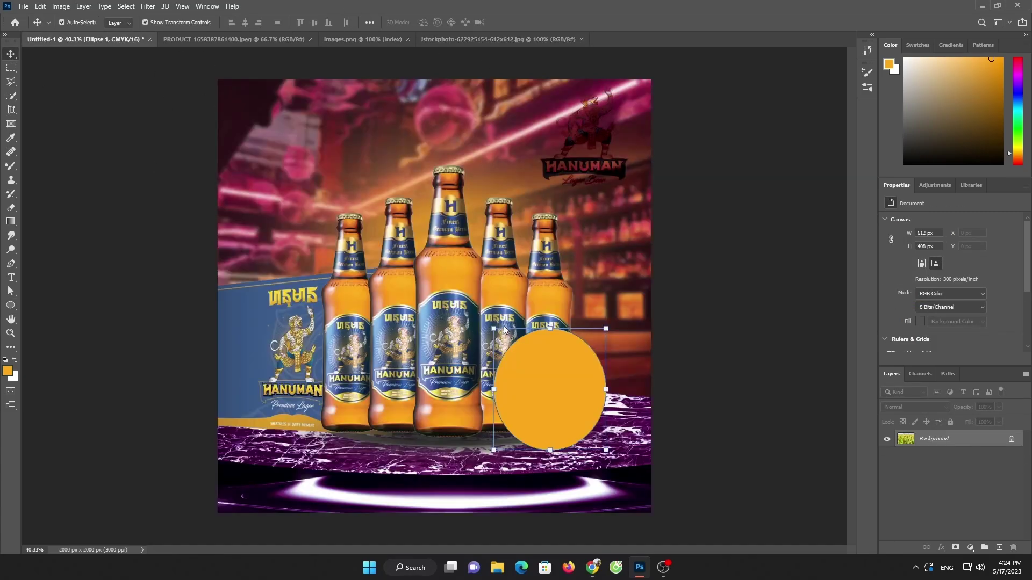
{"action": "left_click_drag", "start_coordinate": [105, 41], "coordinate": [538, 286]}
{"action": "left_click", "coordinate": [503, 217]}
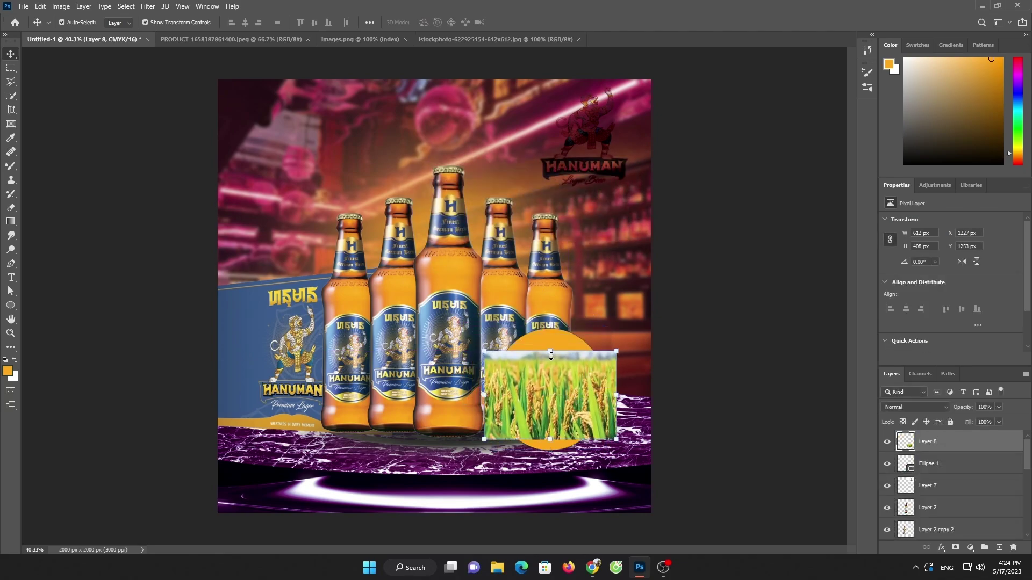
Resize the rice photo over the orange circle and clip it inside as a clipping mask.
{"action": "key", "text": "ctrl+t"}
{"action": "left_click_drag", "start_coordinate": [560, 348], "coordinate": [564, 388]}
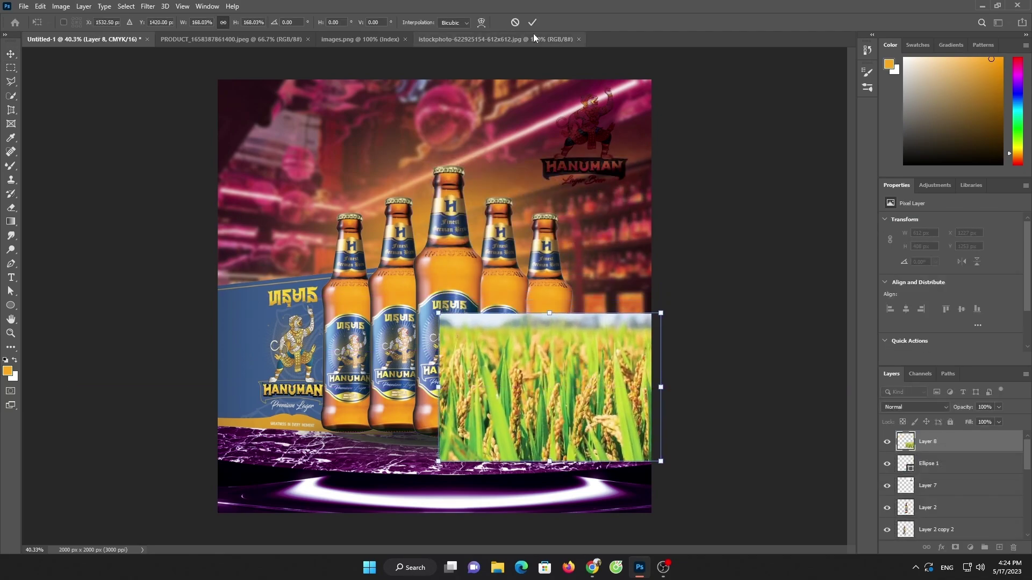
{"action": "left_click_drag", "start_coordinate": [551, 318], "coordinate": [553, 328]}
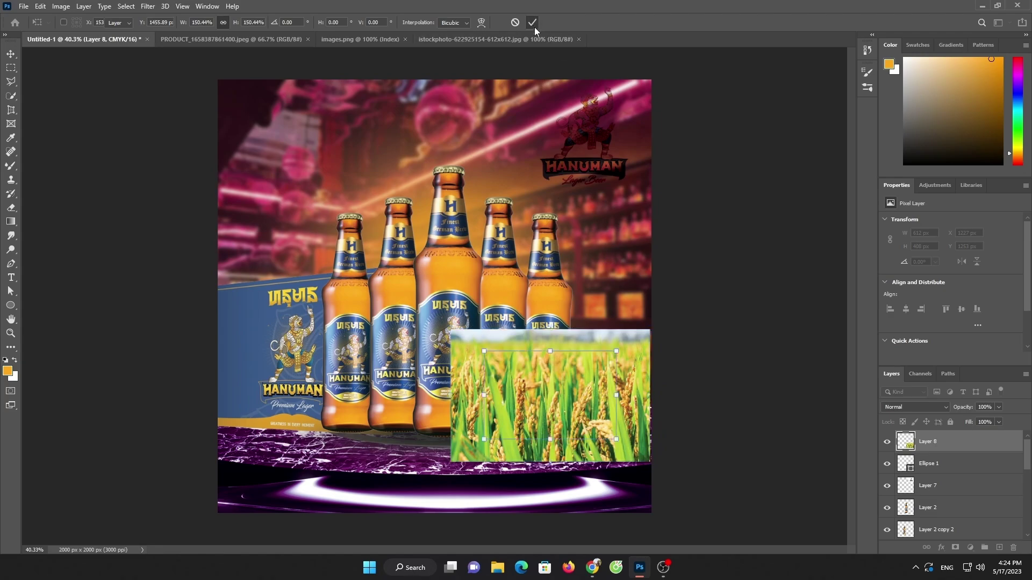
{"action": "left_click", "coordinate": [532, 22]}
{"action": "right_click", "coordinate": [940, 445]}
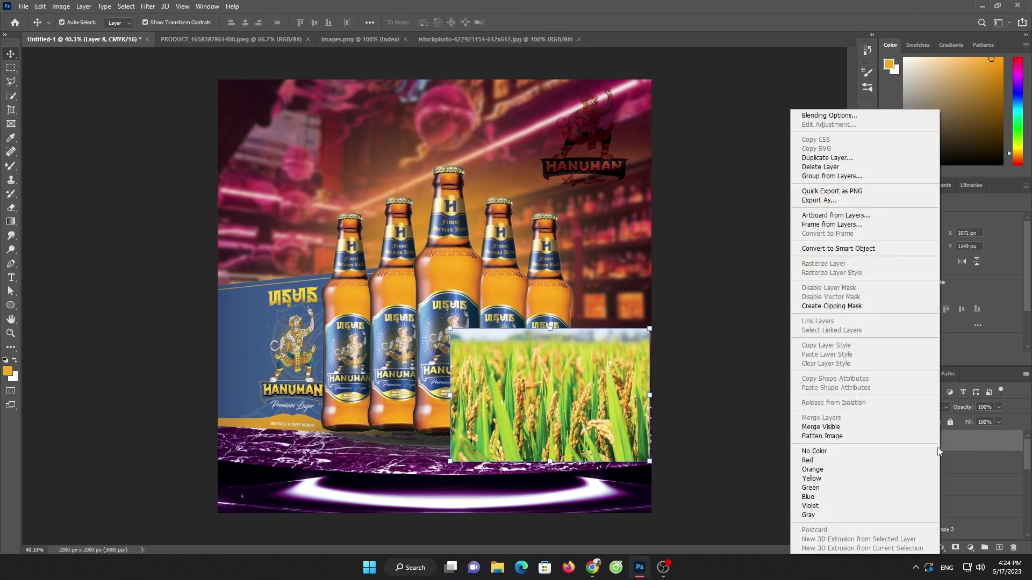
{"action": "left_click", "coordinate": [833, 306]}
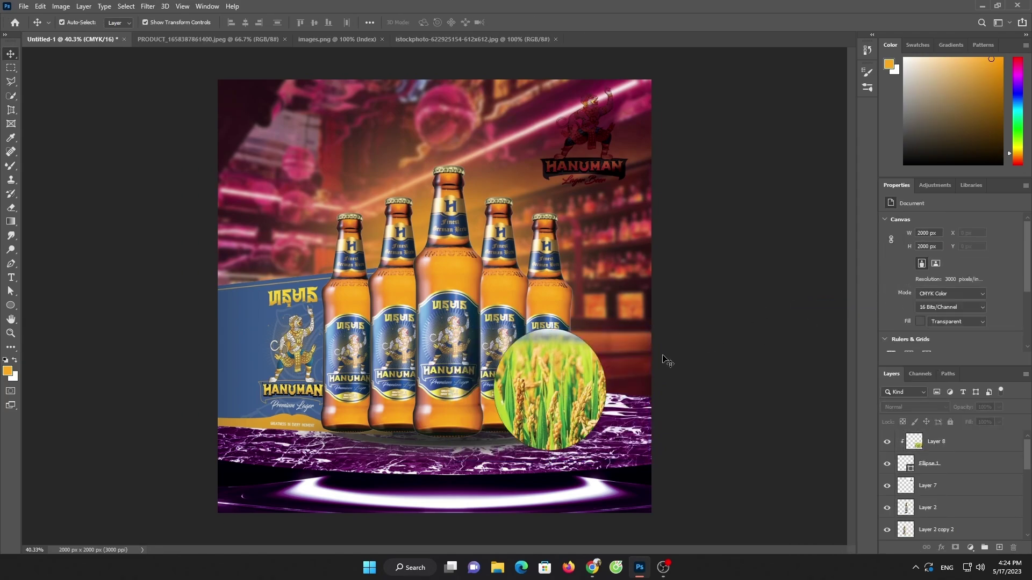
Shrink the clipped rice photo and the orange circle down to badge size.
{"action": "key", "text": "ctrl+t"}
{"action": "left_click_drag", "start_coordinate": [550, 328], "coordinate": [550, 351]}
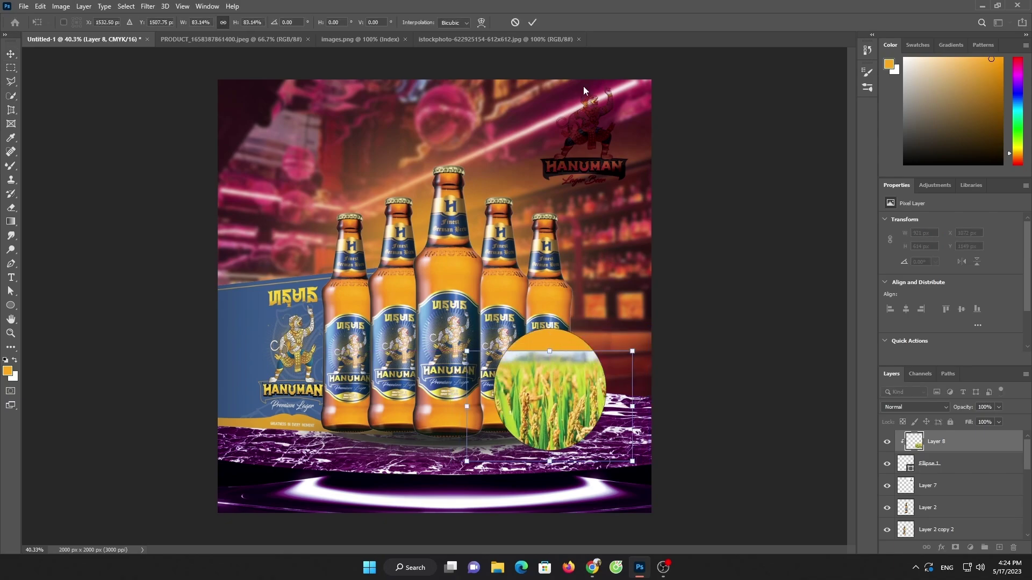
{"action": "key", "text": "Return"}
{"action": "left_click", "coordinate": [923, 466]}
{"action": "key", "text": "ctrl+t"}
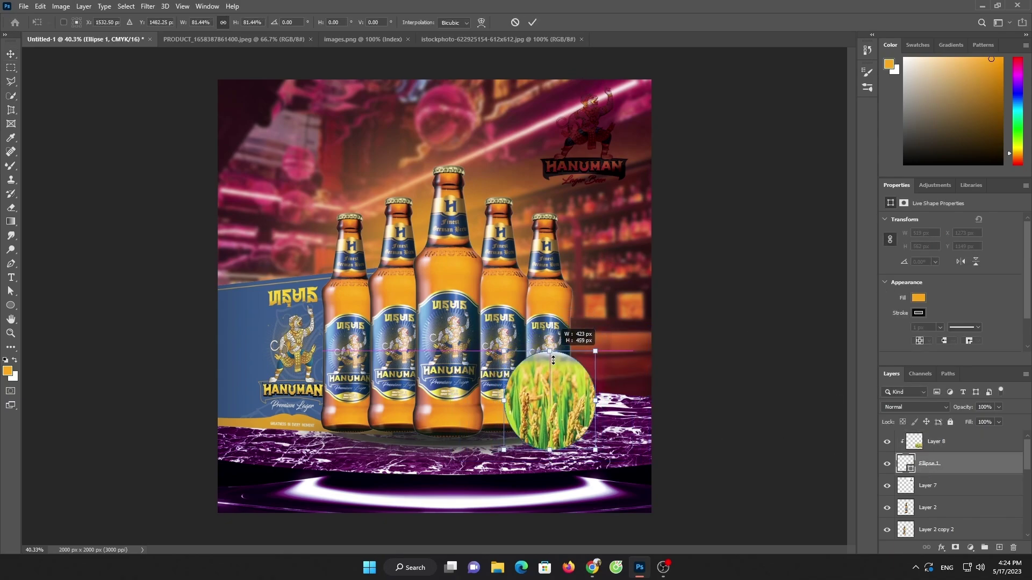
{"action": "left_click_drag", "start_coordinate": [550, 329], "coordinate": [550, 366]}
{"action": "key", "text": "Return"}
Link the circle with the rice photo and move the badge to the pedestal's right edge.
{"action": "left_click", "coordinate": [567, 383]}
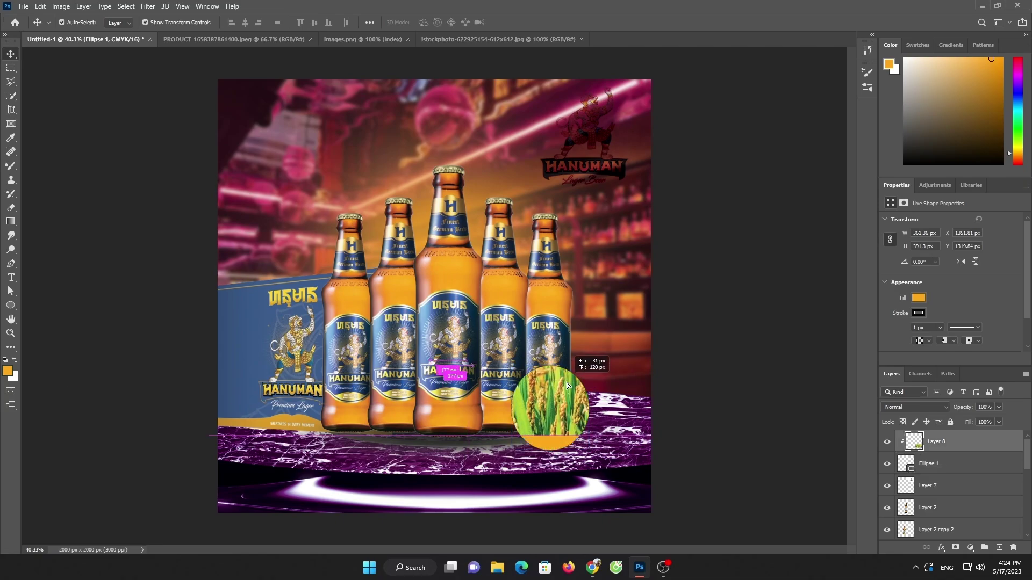
{"action": "left_click", "coordinate": [953, 464], "text": "ctrl"}
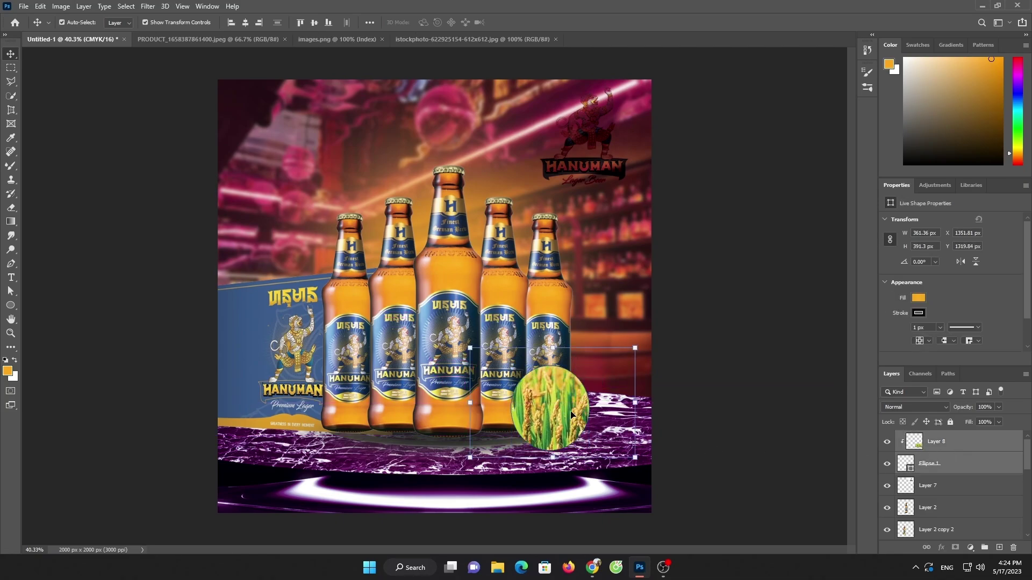
{"action": "left_click_drag", "start_coordinate": [572, 414], "coordinate": [624, 381]}
{"action": "left_click", "coordinate": [734, 344]}
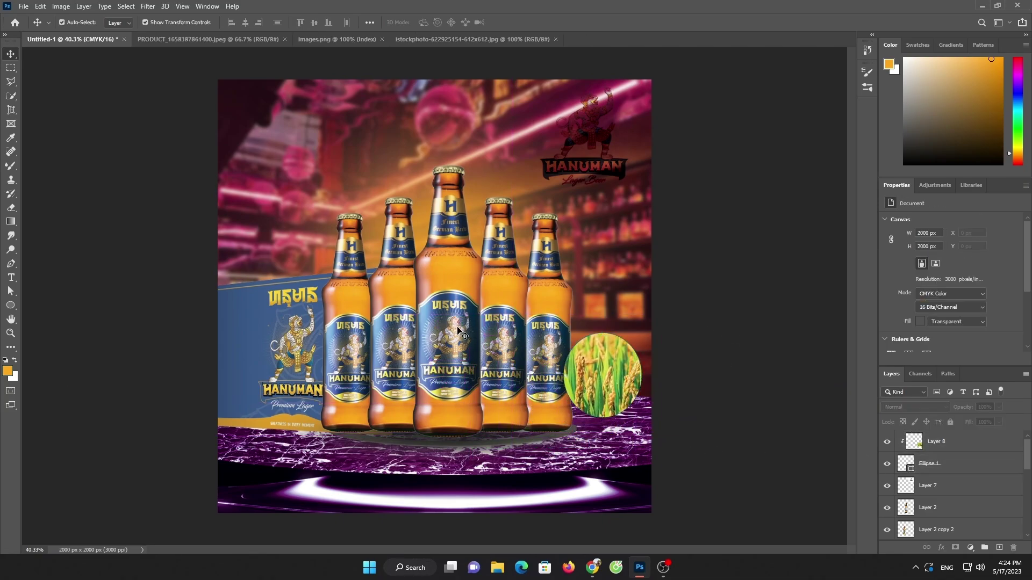
{"action": "scroll", "coordinate": [457, 326], "scroll_direction": "down", "scroll_amount": 2}
{"action": "scroll", "coordinate": [461, 345], "scroll_direction": "up", "scroll_amount": 1}
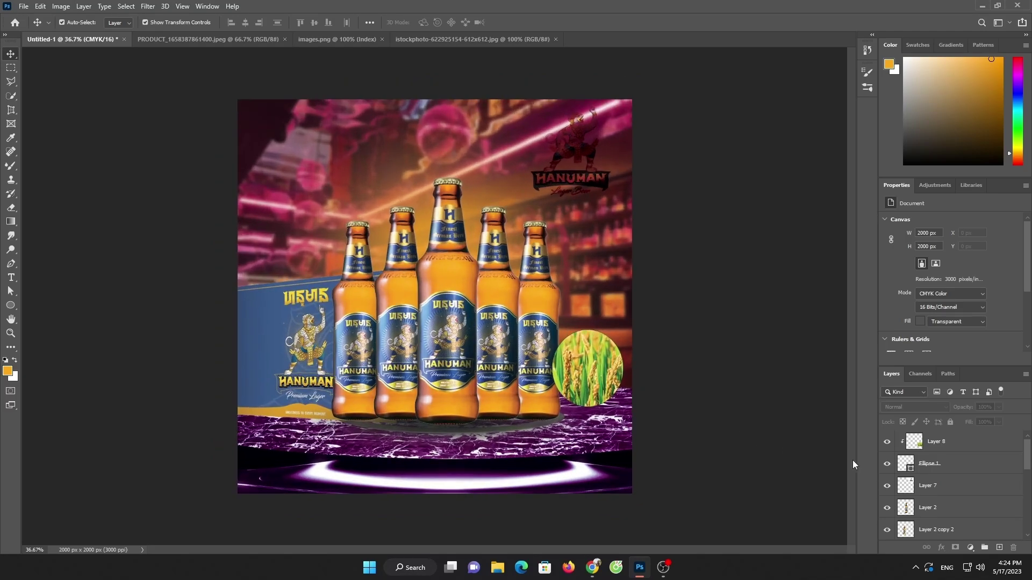
{"action": "left_click", "coordinate": [968, 441]}
{"action": "scroll", "coordinate": [965, 484], "scroll_direction": "down", "scroll_amount": 1}
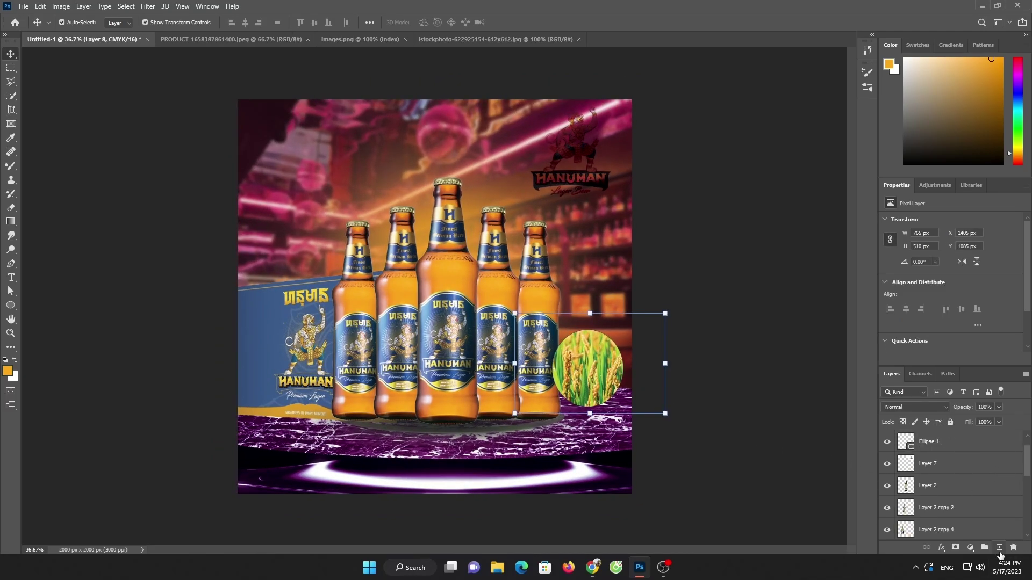
Paint an orange glow below the bottles on a new layer with the Mixer Brush.
{"action": "left_click", "coordinate": [1000, 548]}
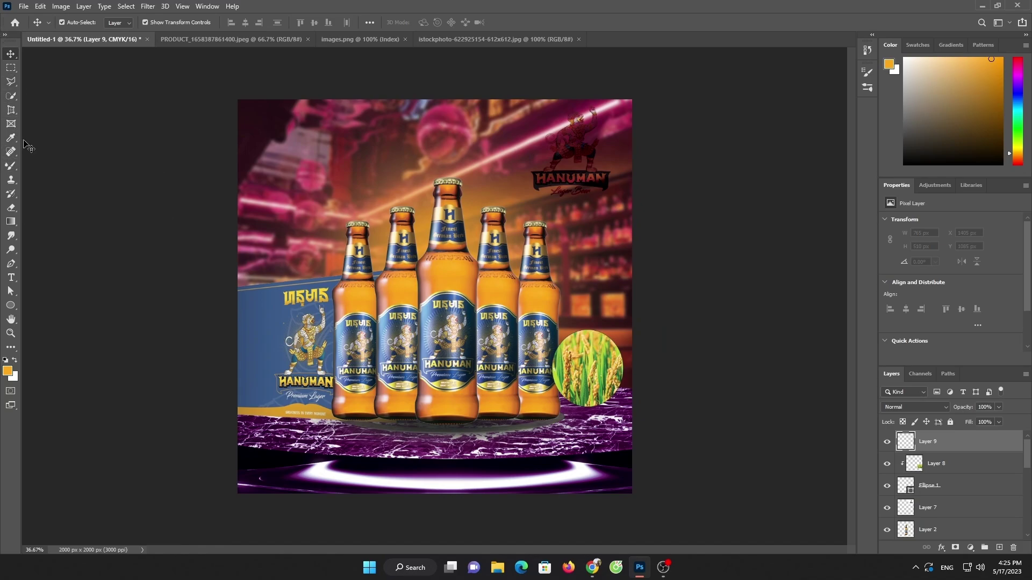
{"action": "left_click", "coordinate": [11, 165]}
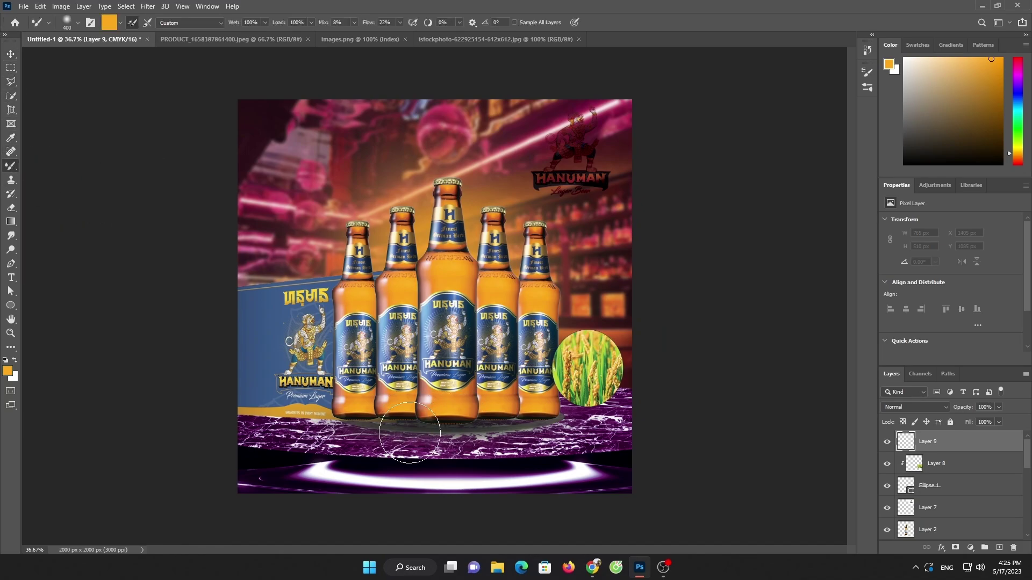
{"action": "left_click_drag", "start_coordinate": [410, 432], "coordinate": [402, 435]}
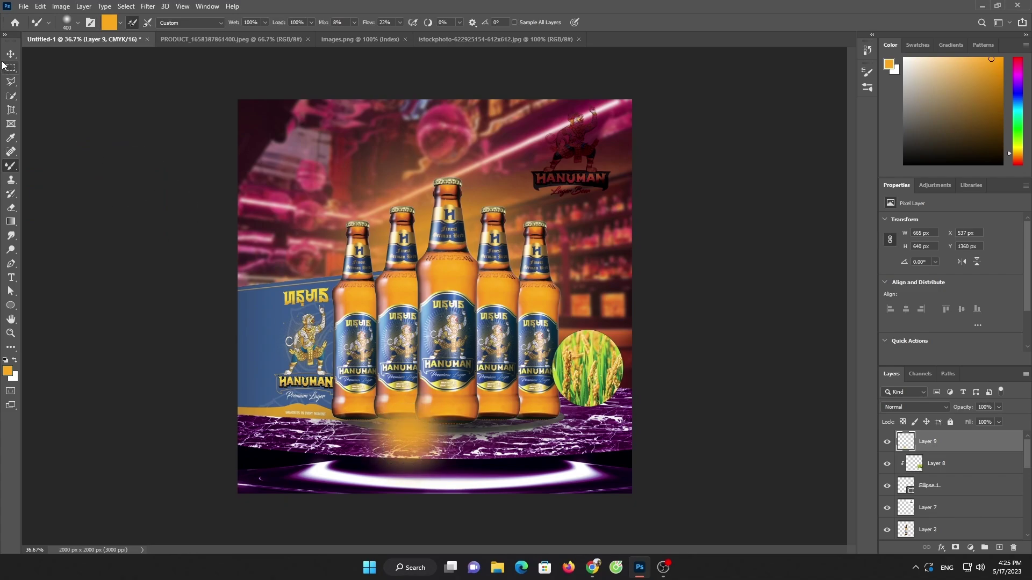
Flatten and widen the glow into a band spanning past the case box beneath the bottles.
{"action": "key", "text": "v"}
{"action": "mouse_move", "coordinate": [410, 370]}
{"action": "left_mouse_down"}
{"action": "mouse_move", "coordinate": [413, 426]}
{"action": "mouse_move", "coordinate": [615, 428]}
{"action": "left_mouse_up"}
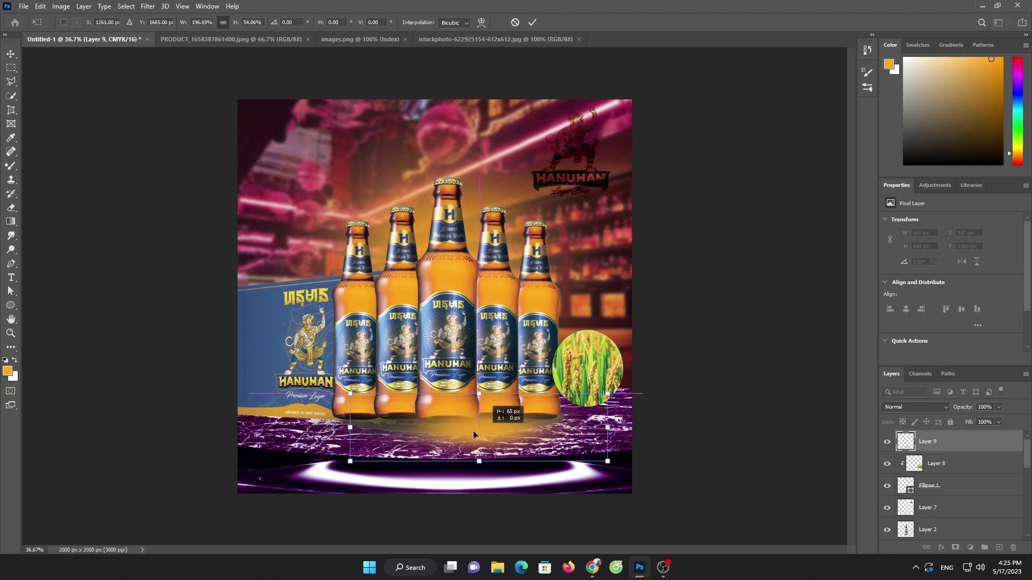
{"action": "left_click_drag", "start_coordinate": [511, 430], "coordinate": [467, 427]}
{"action": "left_click_drag", "start_coordinate": [569, 427], "coordinate": [614, 431]}
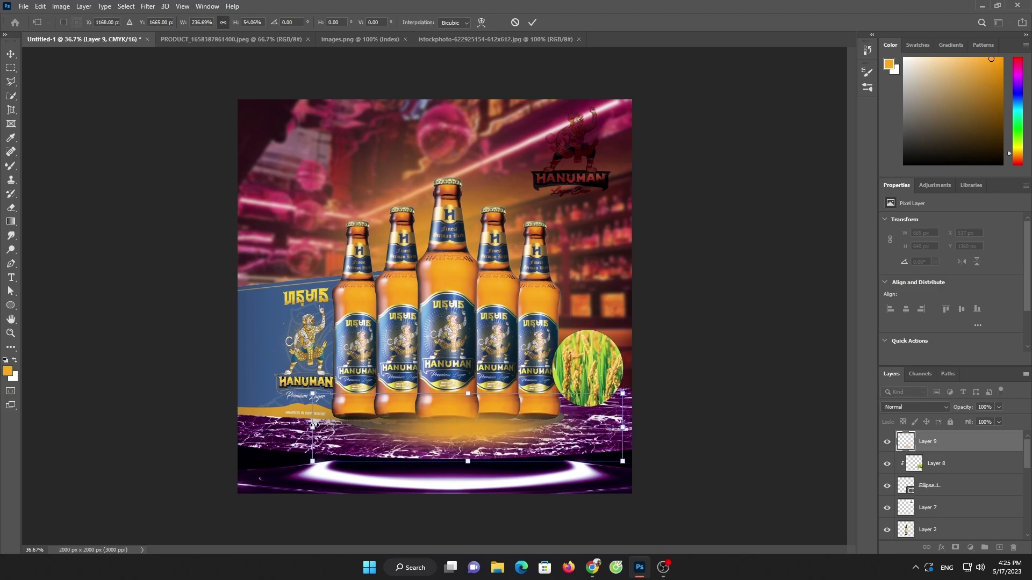
{"action": "left_click_drag", "start_coordinate": [314, 426], "coordinate": [248, 426]}
{"action": "mouse_move", "coordinate": [415, 421]}
{"action": "left_mouse_down"}
{"action": "mouse_move", "coordinate": [466, 420]}
{"action": "mouse_move", "coordinate": [462, 435]}
{"action": "left_mouse_up"}
{"action": "left_click_drag", "start_coordinate": [271, 428], "coordinate": [209, 425]}
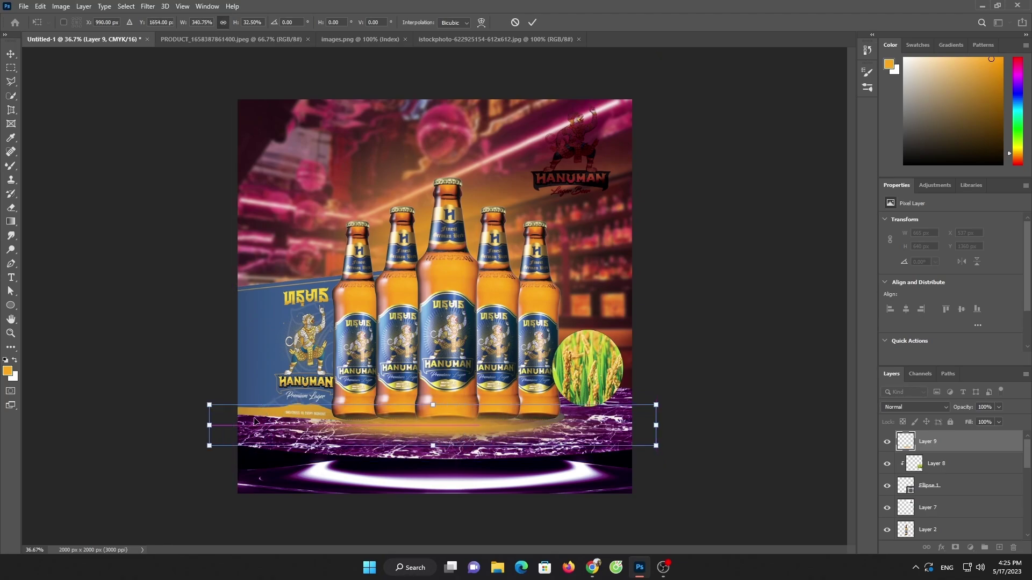
{"action": "left_click_drag", "start_coordinate": [657, 425], "coordinate": [679, 425]}
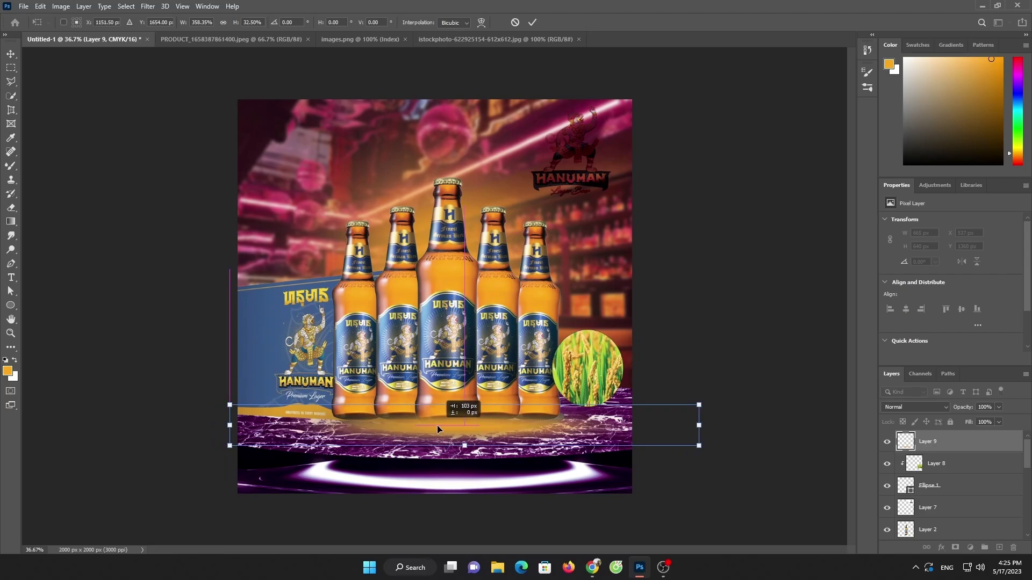
{"action": "left_click_drag", "start_coordinate": [440, 425], "coordinate": [437, 425]}
Open the water splash PNG from the Downloads folder.
{"action": "left_click", "coordinate": [23, 6]}
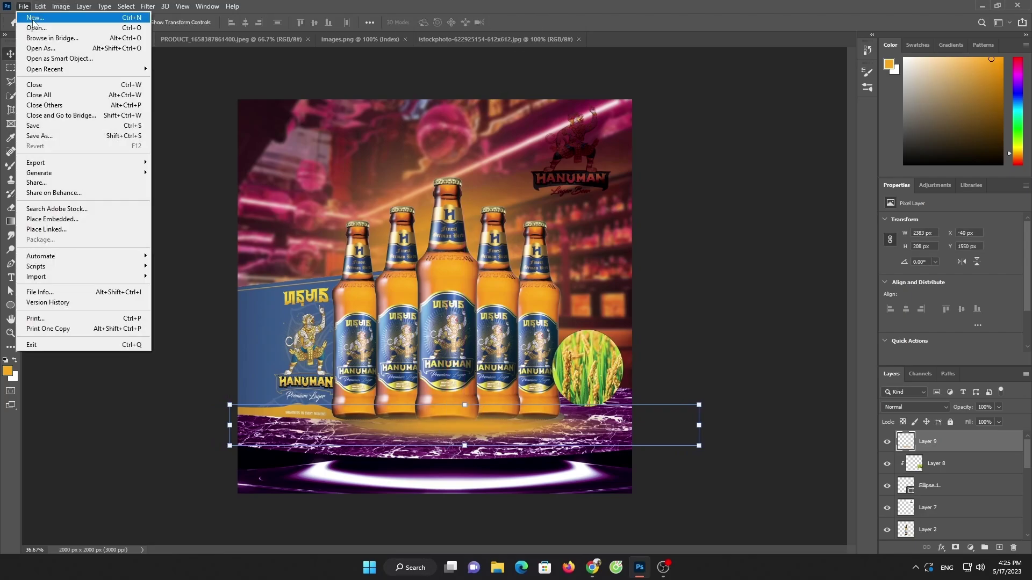
{"action": "left_click", "coordinate": [30, 32]}
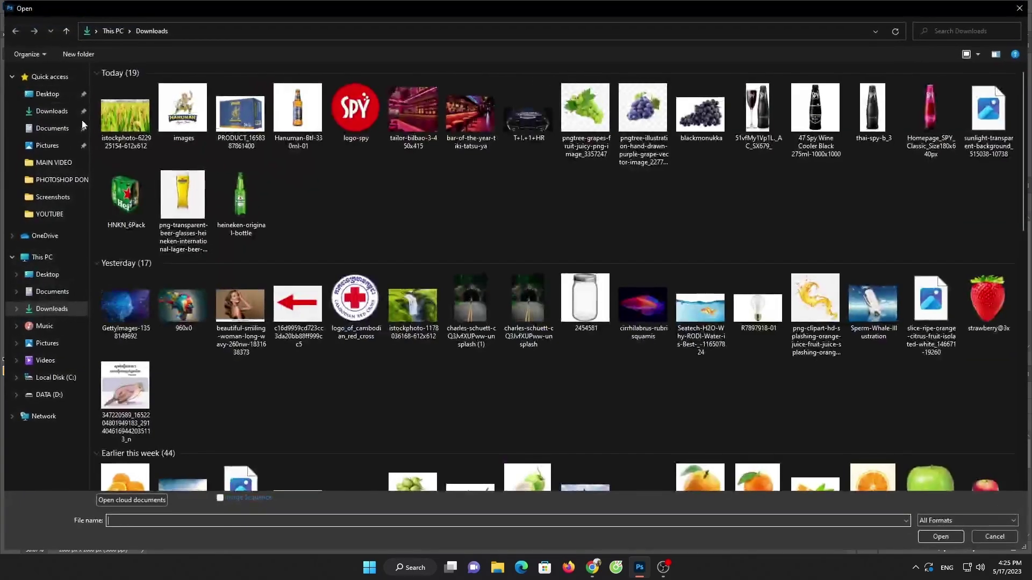
{"action": "left_click", "coordinate": [41, 257]}
{"action": "left_click", "coordinate": [51, 110]}
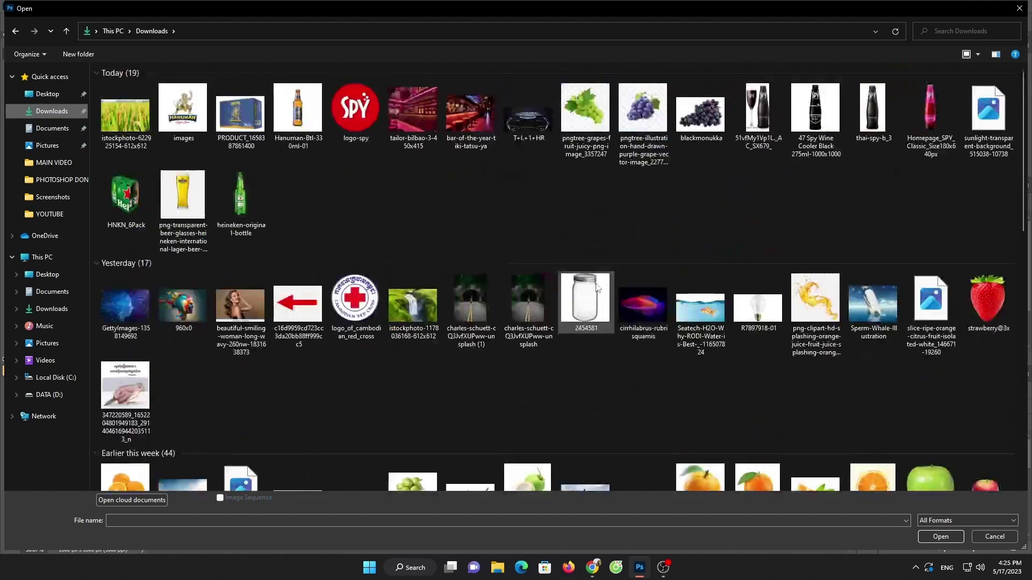
{"action": "scroll", "coordinate": [532, 258], "scroll_direction": "down", "scroll_amount": 10}
{"action": "double_click", "coordinate": [550, 373]}
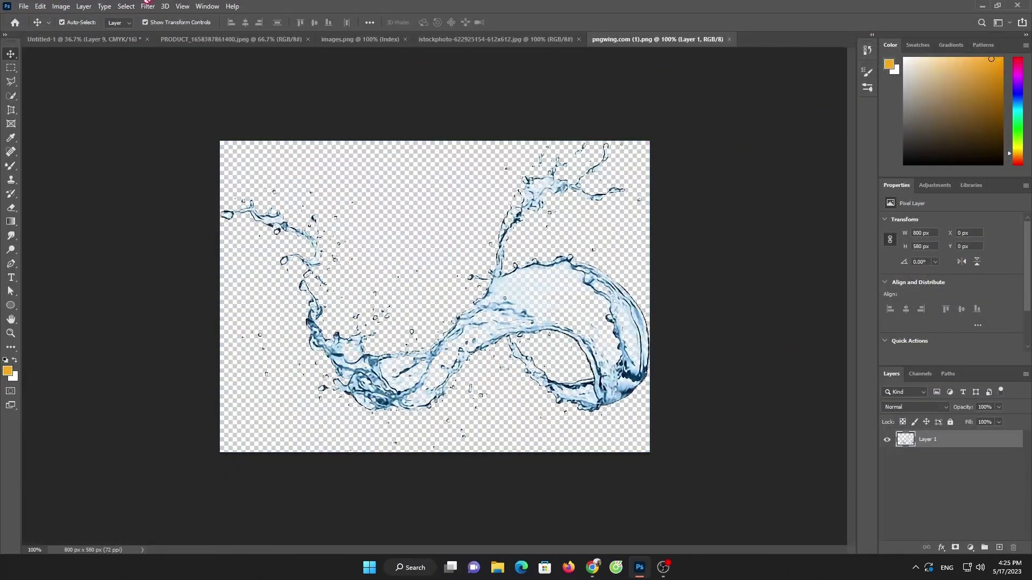
Bring the splash into the ad, rotate it over the centre bottle, and place it beneath the glow layer.
{"action": "left_click_drag", "start_coordinate": [83, 39], "coordinate": [397, 298]}
{"action": "left_click", "coordinate": [501, 215]}
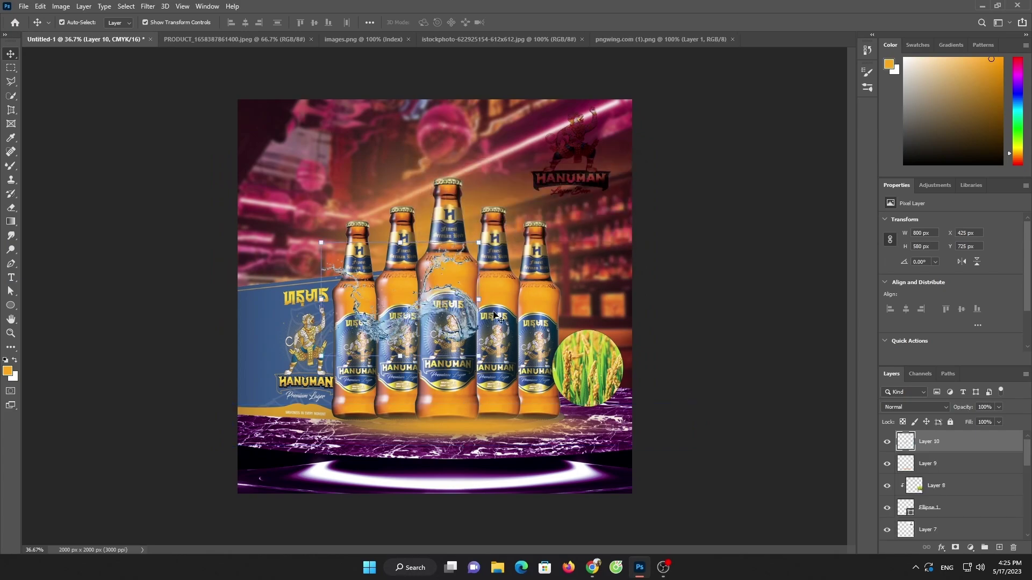
{"action": "left_click_drag", "start_coordinate": [485, 359], "coordinate": [378, 394]}
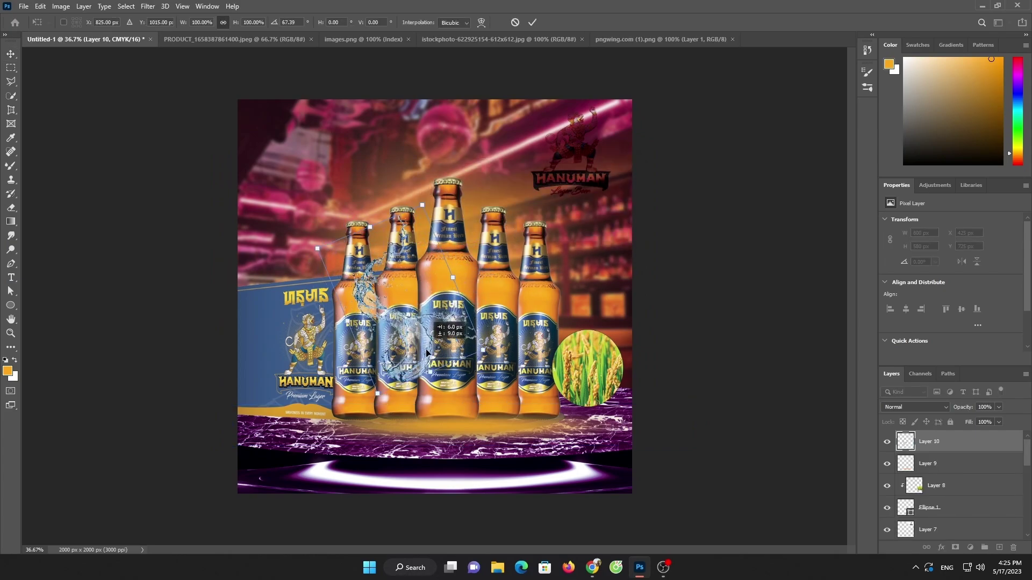
{"action": "left_click_drag", "start_coordinate": [422, 345], "coordinate": [463, 393]}
{"action": "key", "text": "Return"}
{"action": "key", "text": "ctrl+bracketleft"}
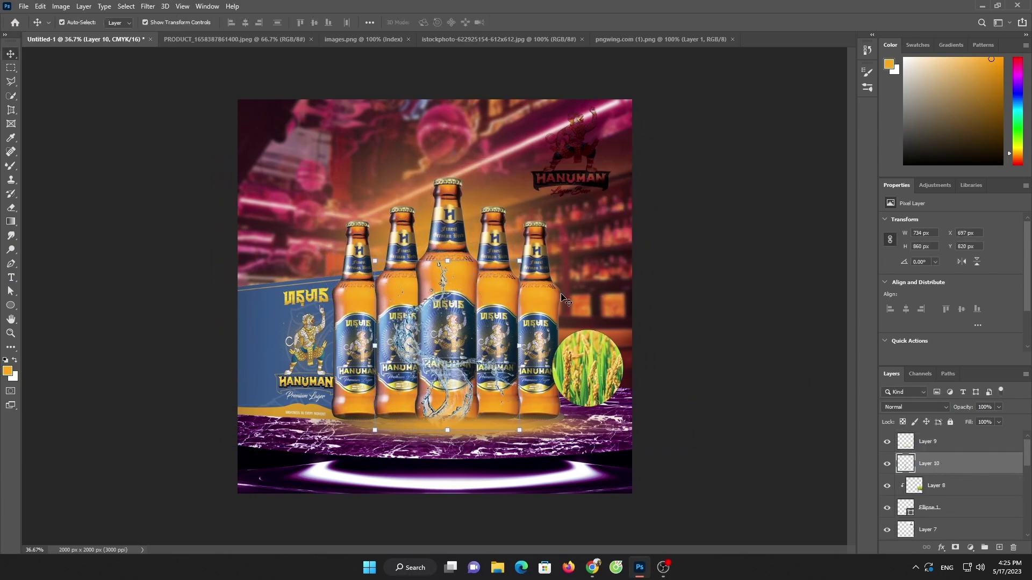
Stretch the splash taller and wider to the right.
{"action": "left_click_drag", "start_coordinate": [457, 261], "coordinate": [457, 133]}
{"action": "mouse_move", "coordinate": [519, 281]}
{"action": "left_mouse_down"}
{"action": "mouse_move", "coordinate": [636, 281]}
{"action": "mouse_move", "coordinate": [529, 309]}
{"action": "left_mouse_up"}
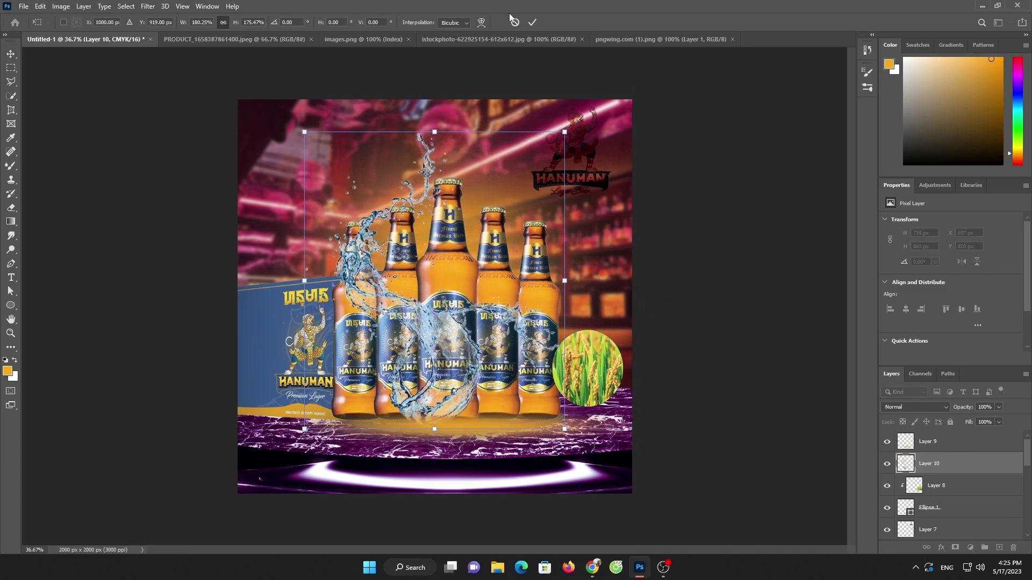
{"action": "left_click", "coordinate": [533, 22]}
Duplicate the splash, flip the copy horizontally, and set it on the bottles' right side.
{"action": "left_click_drag", "start_coordinate": [449, 347], "coordinate": [526, 339]}
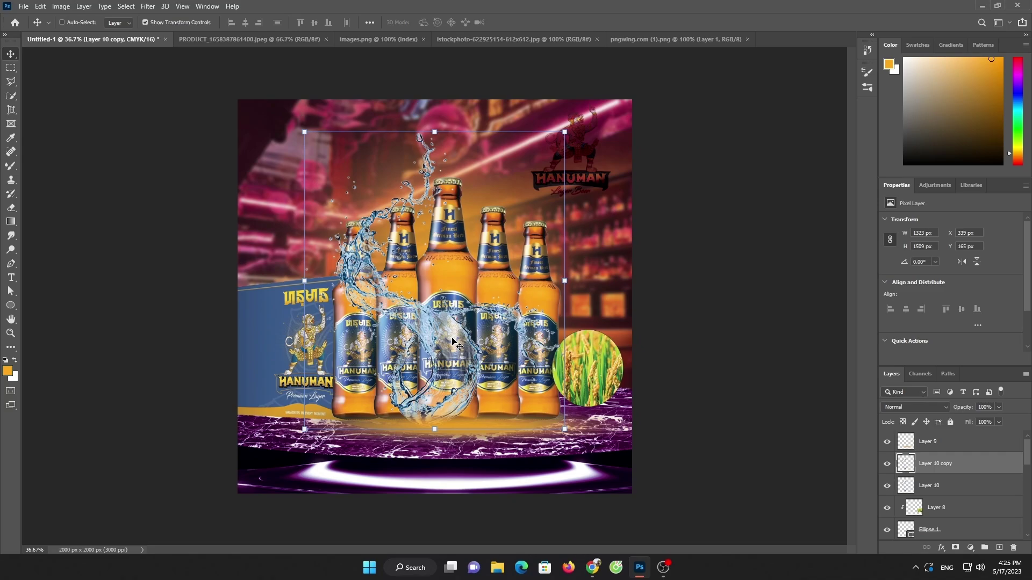
{"action": "right_click", "coordinate": [531, 321]}
{"action": "key", "text": "Escape"}
{"action": "left_click", "coordinate": [642, 274]}
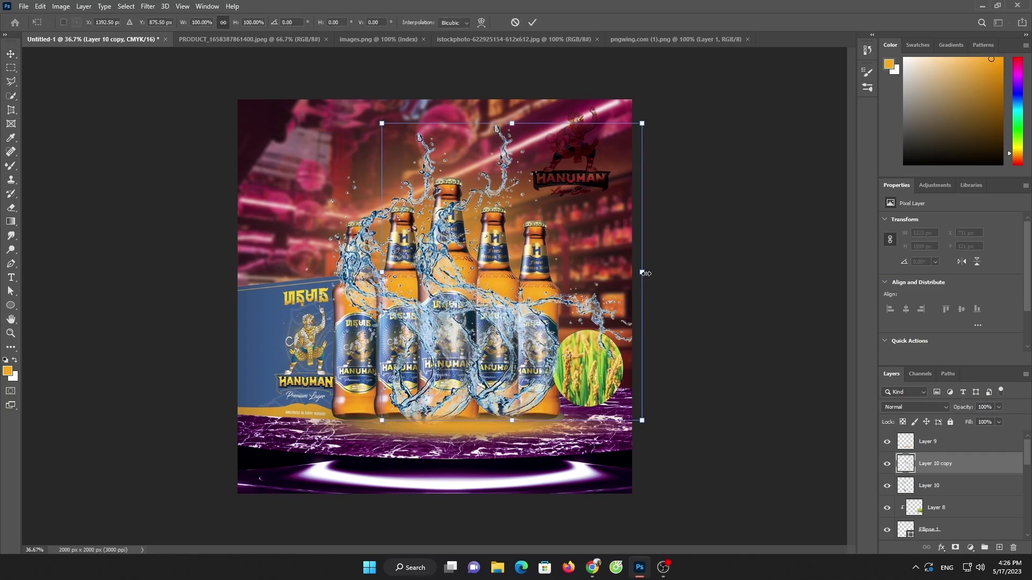
{"action": "right_click", "coordinate": [380, 273]}
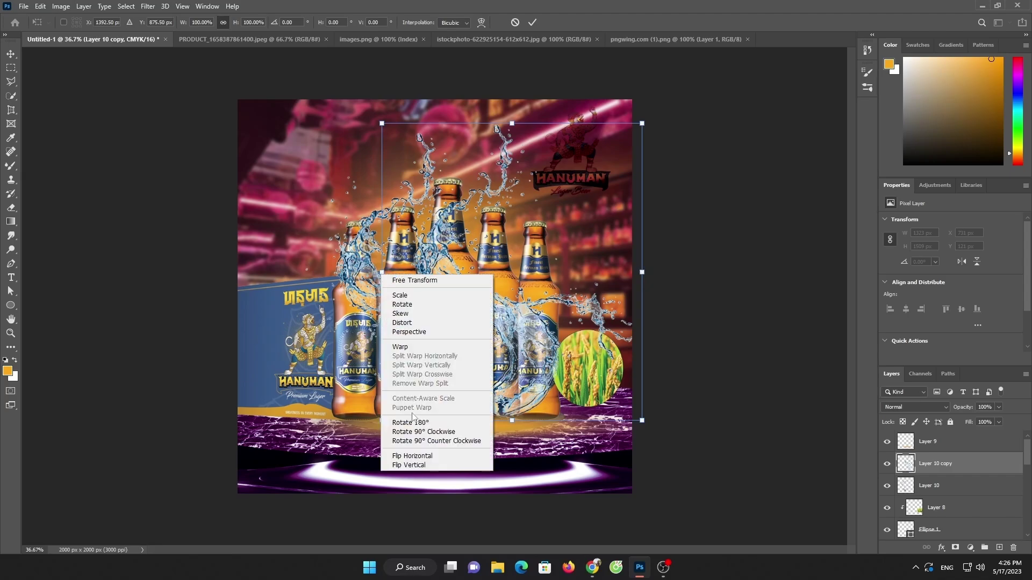
{"action": "left_click", "coordinate": [434, 461]}
{"action": "left_click", "coordinate": [532, 22]}
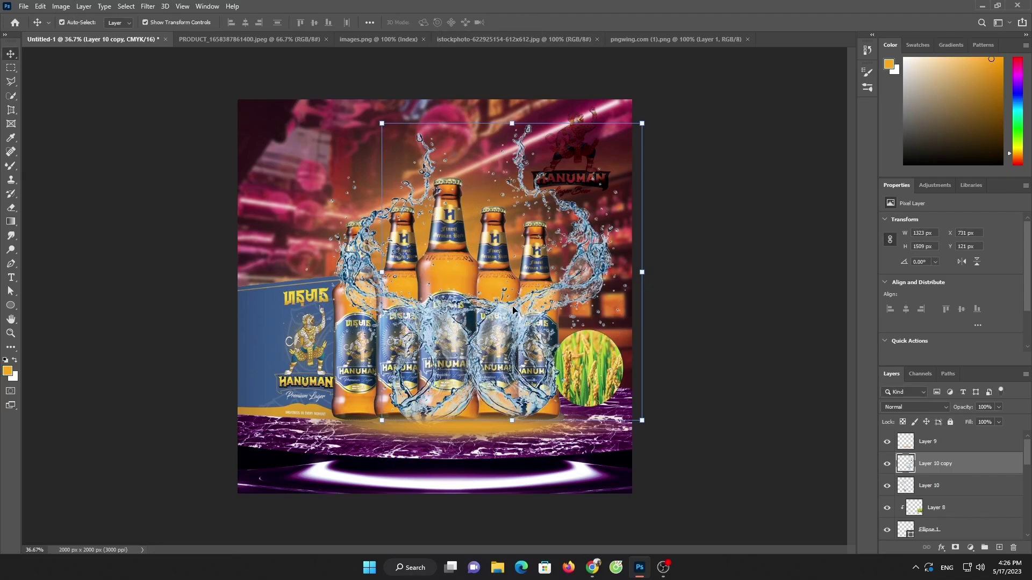
{"action": "left_click_drag", "start_coordinate": [736, 269], "coordinate": [694, 285]}
{"action": "left_click", "coordinate": [634, 263]}
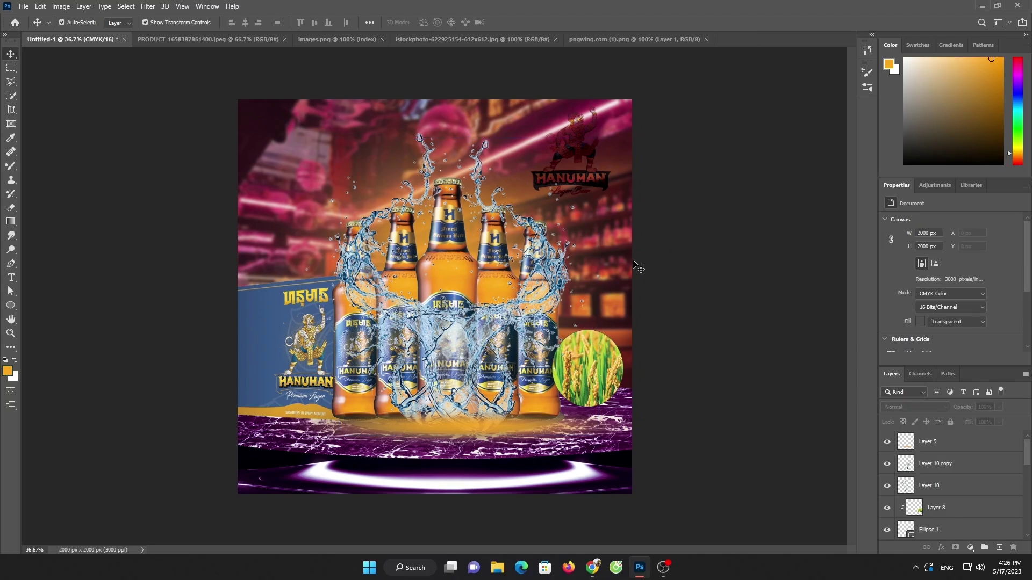
{"action": "left_click", "coordinate": [940, 464]}
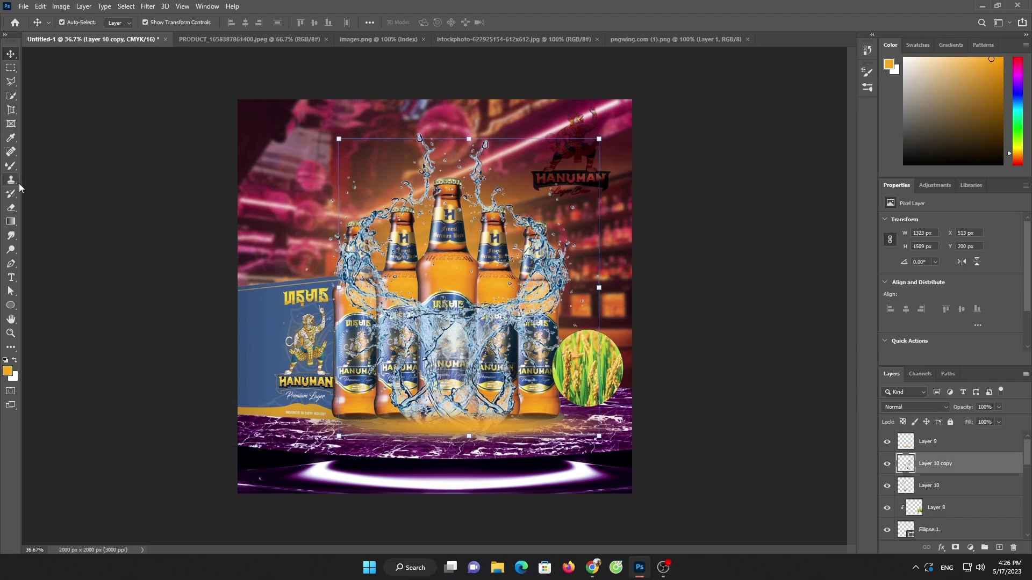
Erase the copied splash over the middle, fourth and fifth bottles with the Eraser at 37% flow.
{"action": "left_click", "coordinate": [11, 208]}
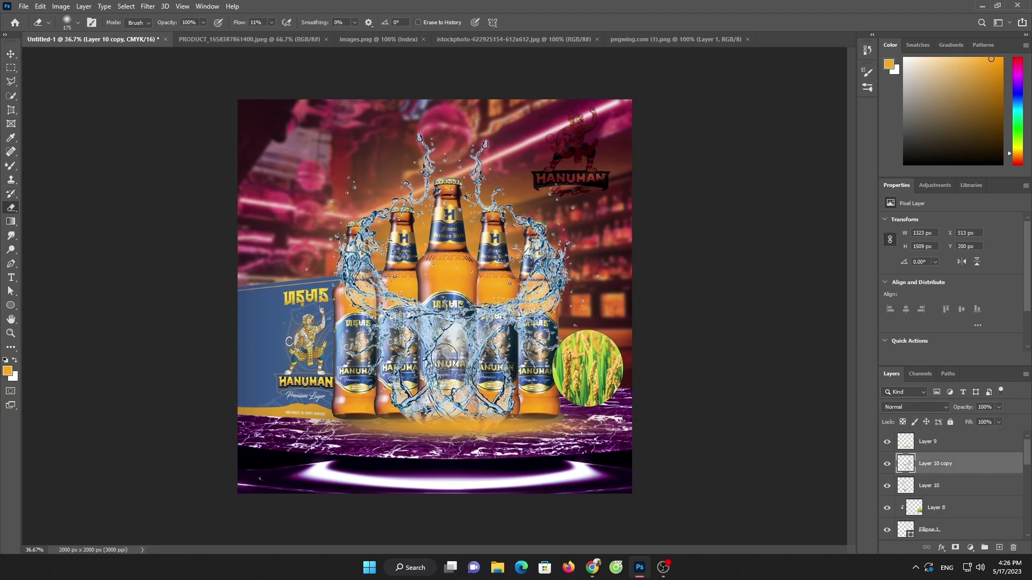
{"action": "mouse_move", "coordinate": [444, 357]}
{"action": "left_mouse_down"}
{"action": "mouse_move", "coordinate": [480, 333]}
{"action": "mouse_move", "coordinate": [394, 407]}
{"action": "left_mouse_up"}
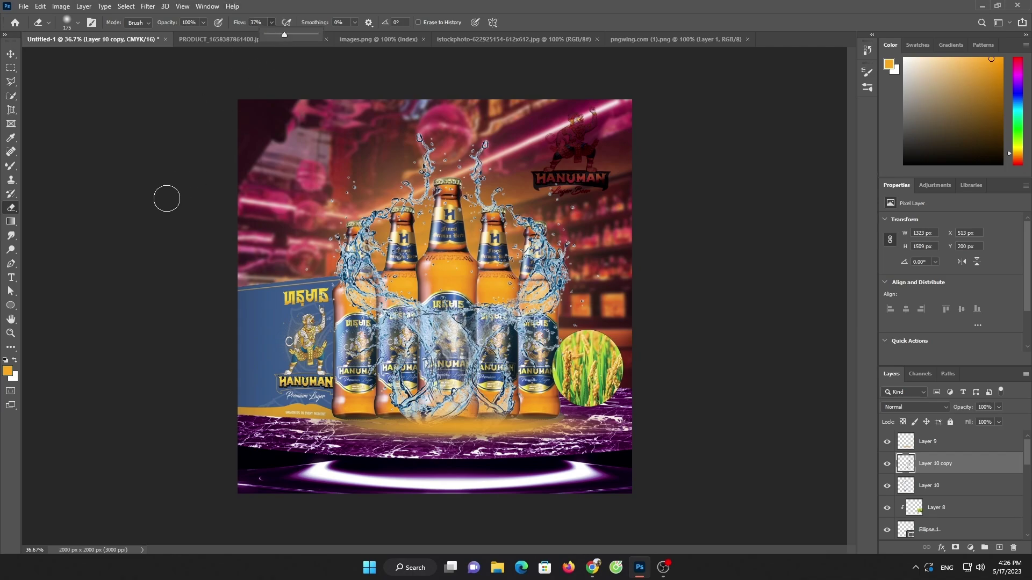
{"action": "key", "text": "shift+3"}
{"action": "key", "text": "shift+7"}
{"action": "left_click_drag", "start_coordinate": [471, 344], "coordinate": [500, 310]}
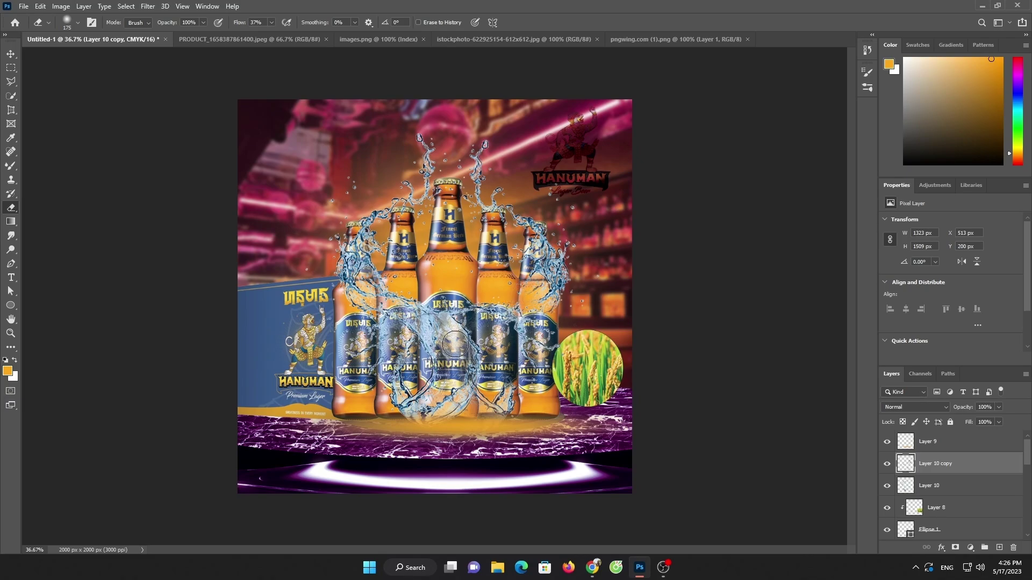
{"action": "left_click_drag", "start_coordinate": [527, 345], "coordinate": [517, 277]}
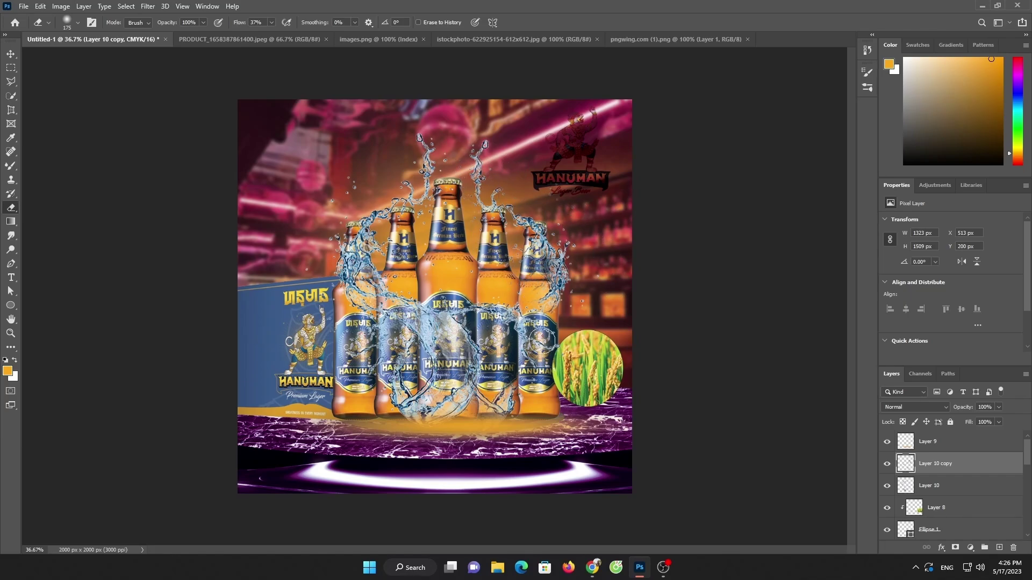
Erase the original Layer 10 splash over the centre label and a stray patch left of the bottles.
{"action": "left_click", "coordinate": [936, 487]}
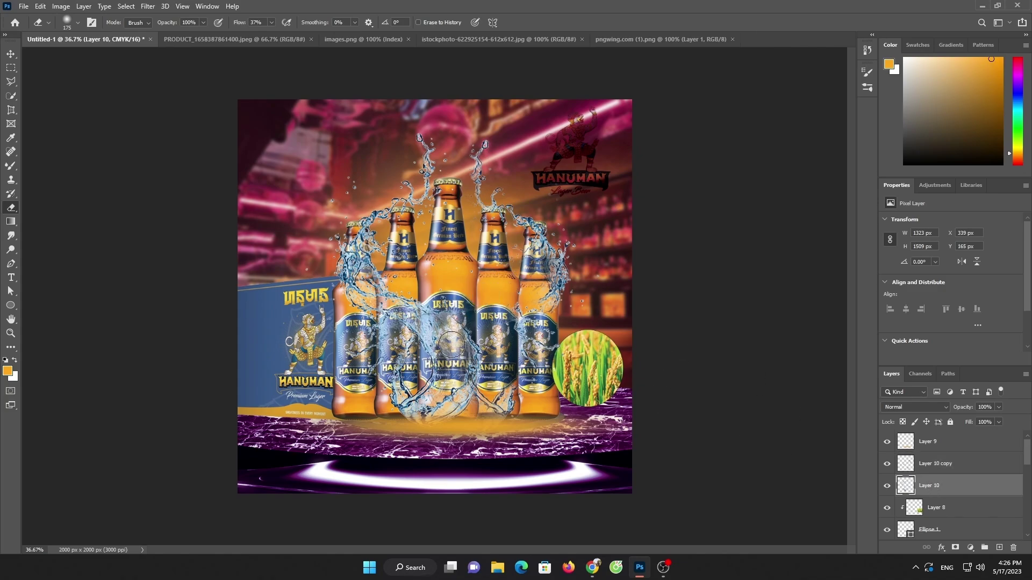
{"action": "mouse_move", "coordinate": [451, 344]}
{"action": "left_mouse_down"}
{"action": "mouse_move", "coordinate": [438, 333]}
{"action": "mouse_move", "coordinate": [468, 344]}
{"action": "mouse_move", "coordinate": [414, 352]}
{"action": "mouse_move", "coordinate": [402, 373]}
{"action": "mouse_move", "coordinate": [379, 344]}
{"action": "mouse_move", "coordinate": [371, 350]}
{"action": "mouse_move", "coordinate": [427, 314]}
{"action": "left_mouse_up"}
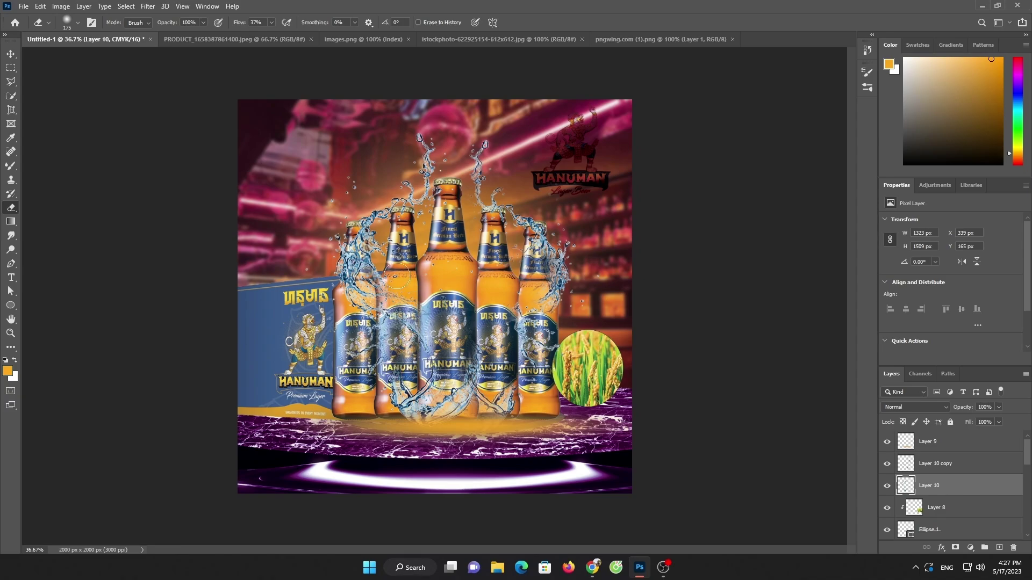
{"action": "left_click_drag", "start_coordinate": [397, 276], "coordinate": [379, 280]}
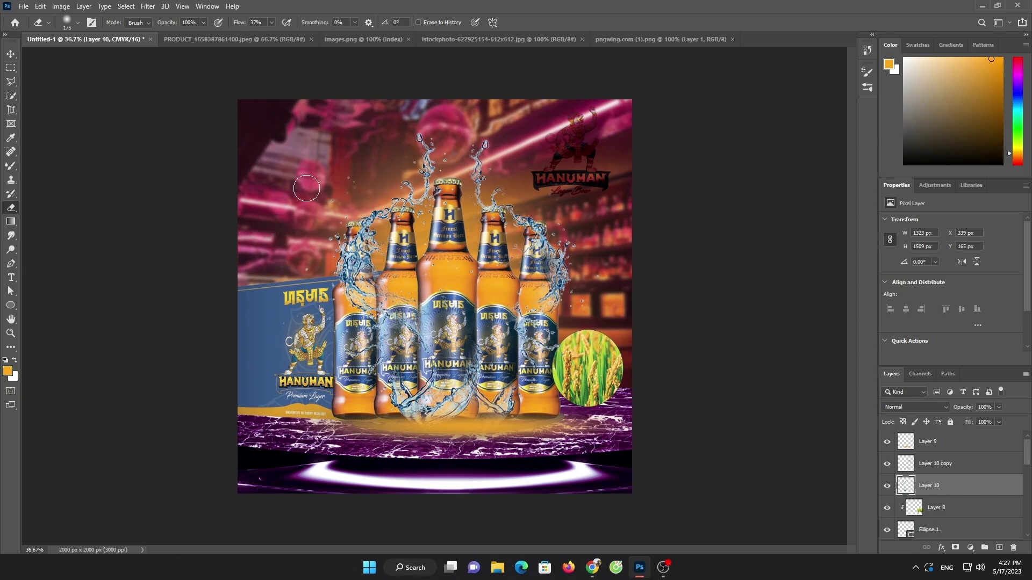